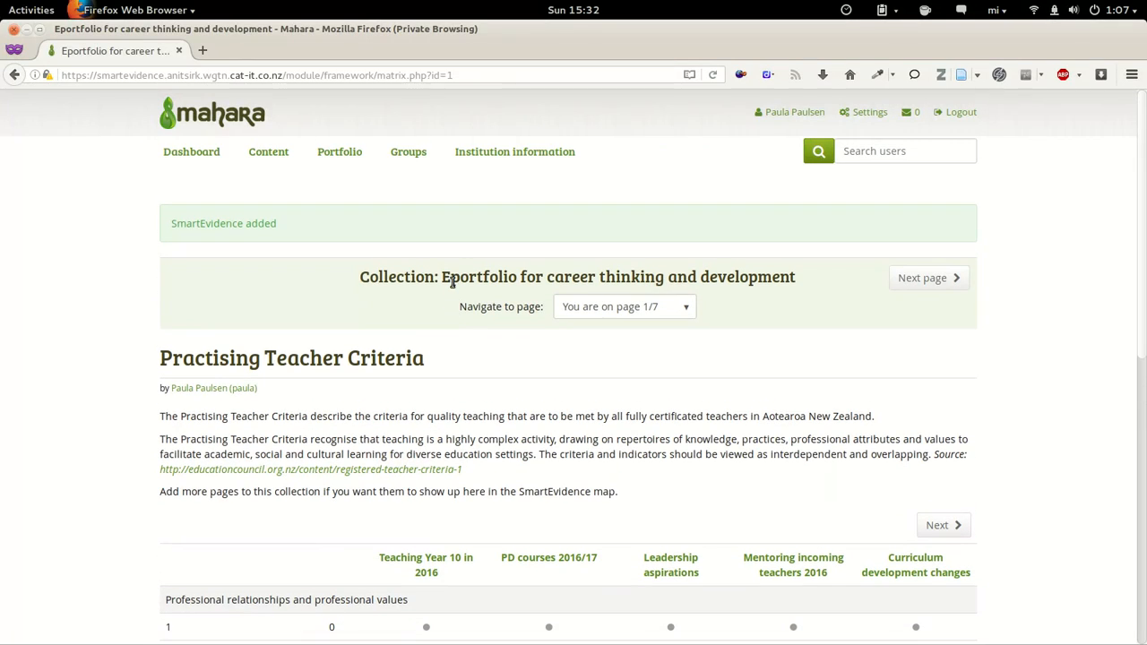
- Open the "Eportfolio for career thinking and development" collection for editing and review the SmartEvidence framework choices, keeping Practising Teacher Criteria
left_click(348, 153)
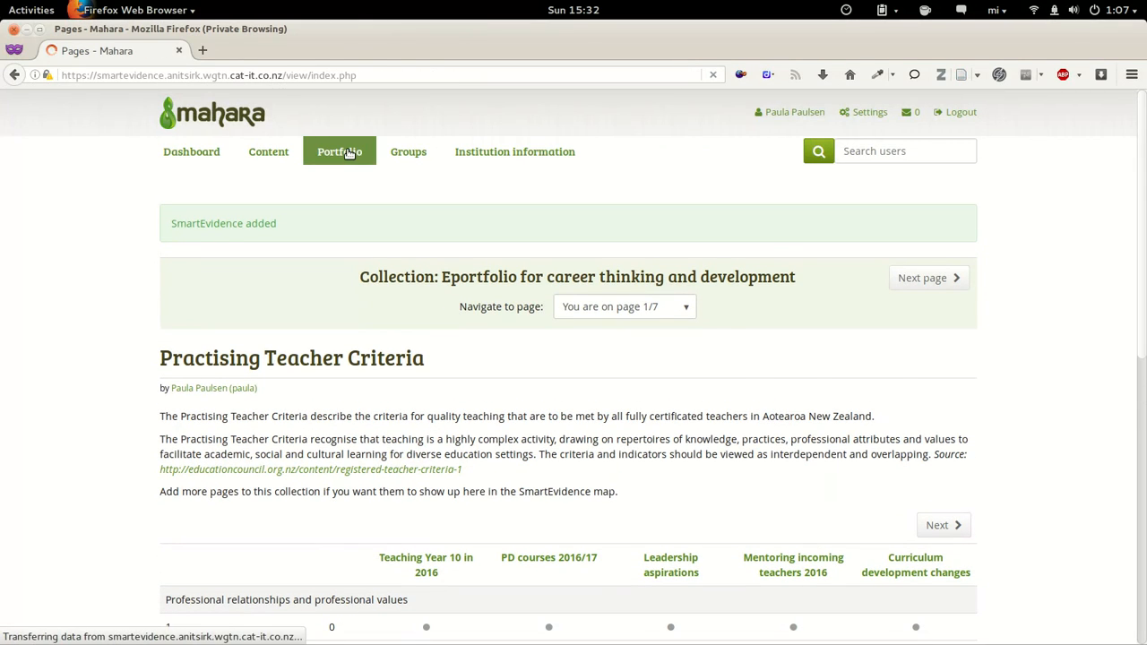
left_click(226, 177)
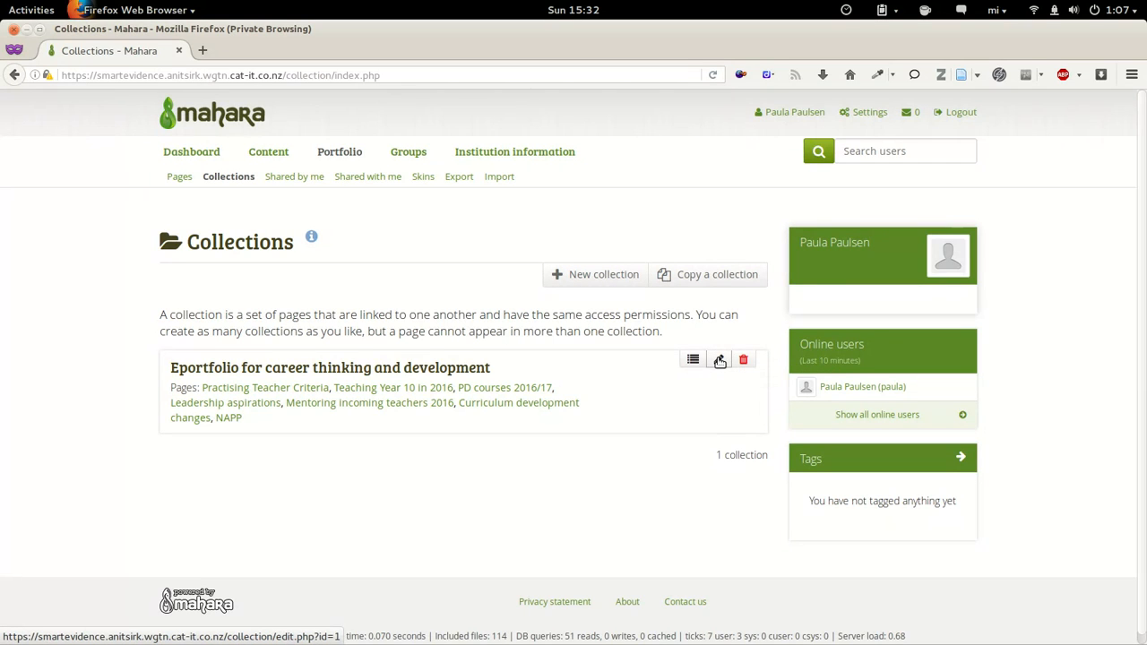
left_click(720, 360)
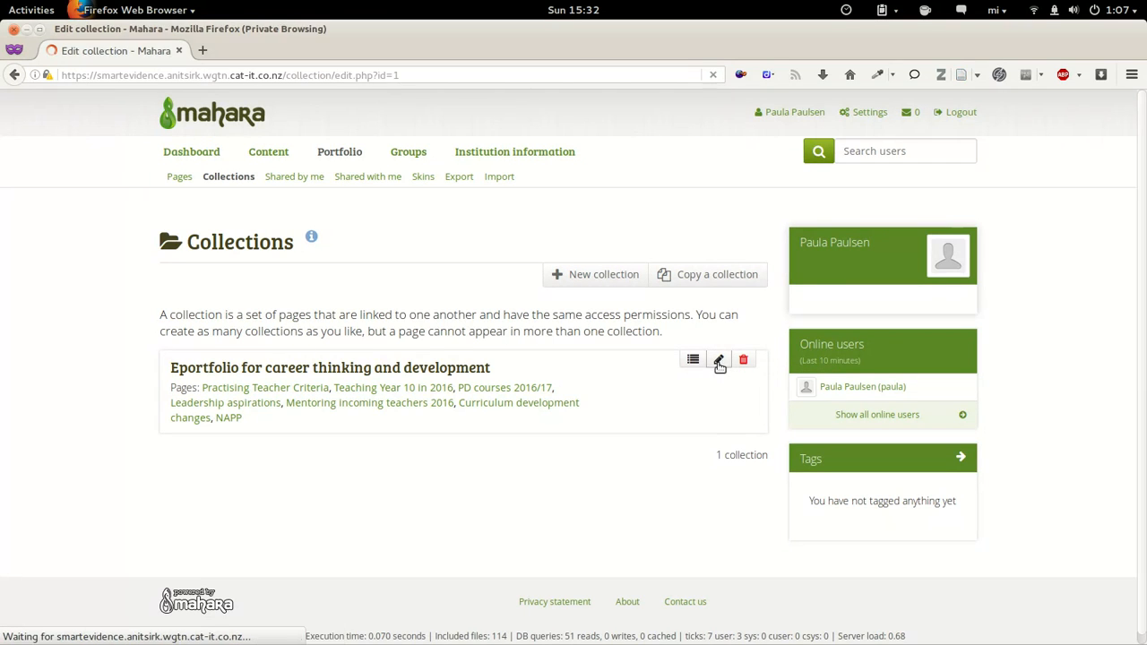
scroll(726, 408, "down", 5)
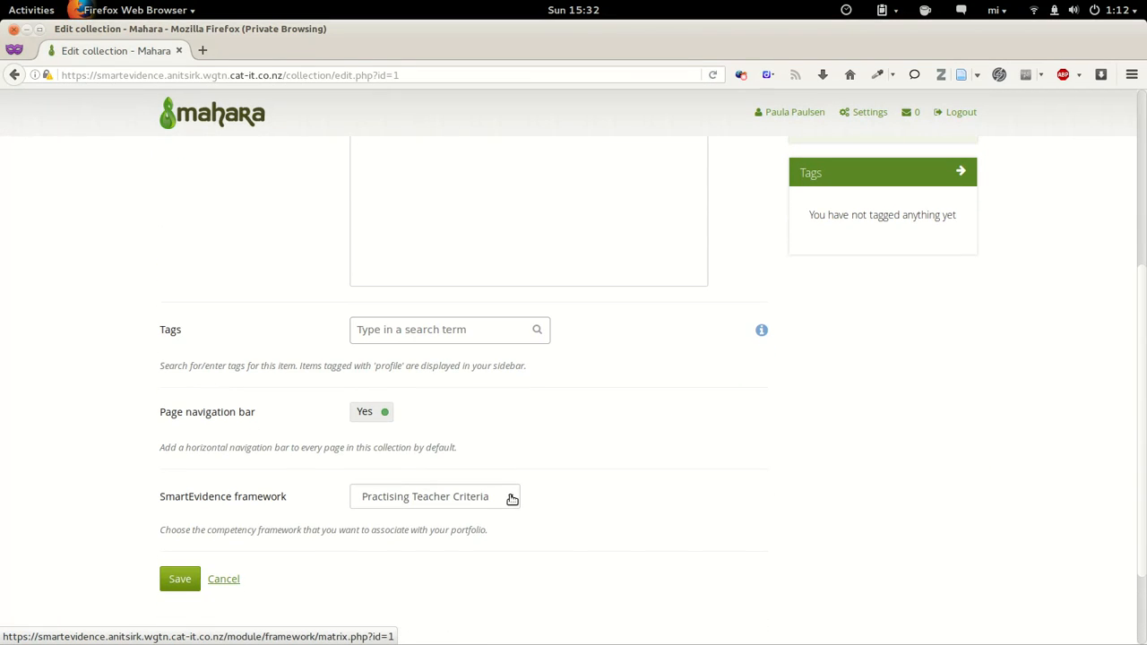
left_click(511, 498)
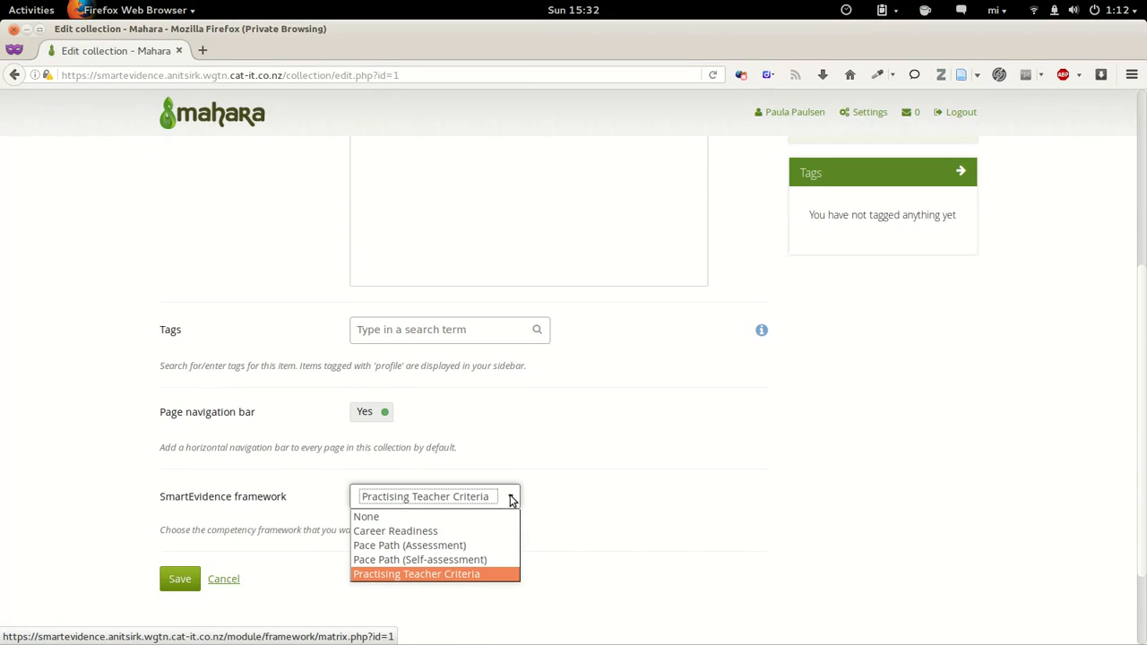
left_click(496, 576)
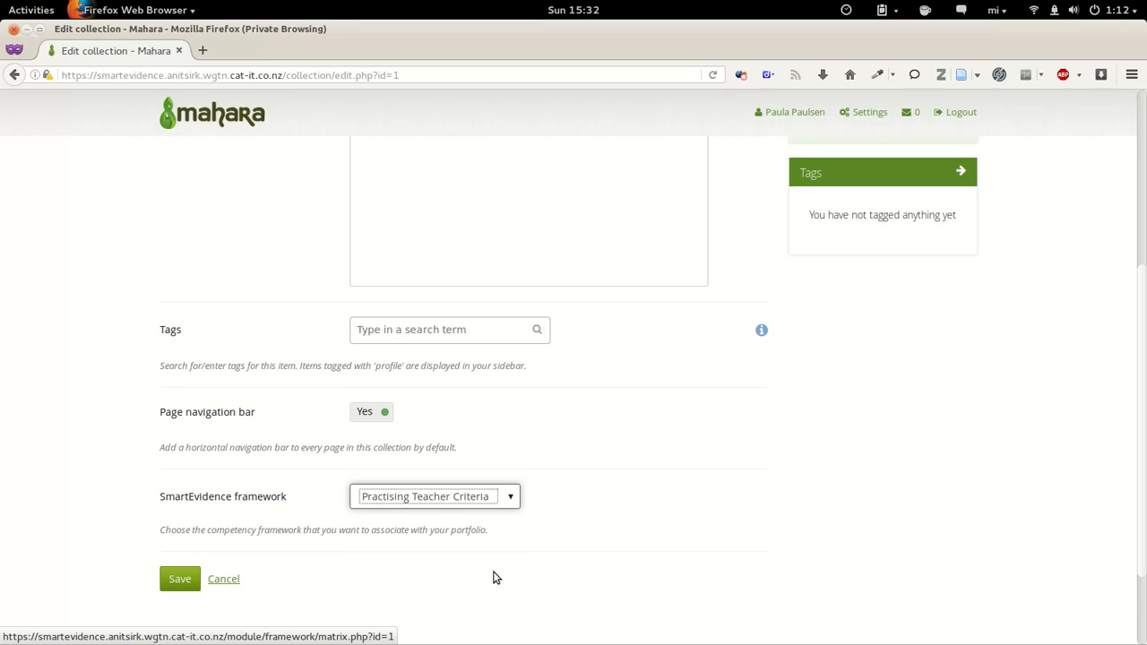
scroll(576, 522, "up", 5)
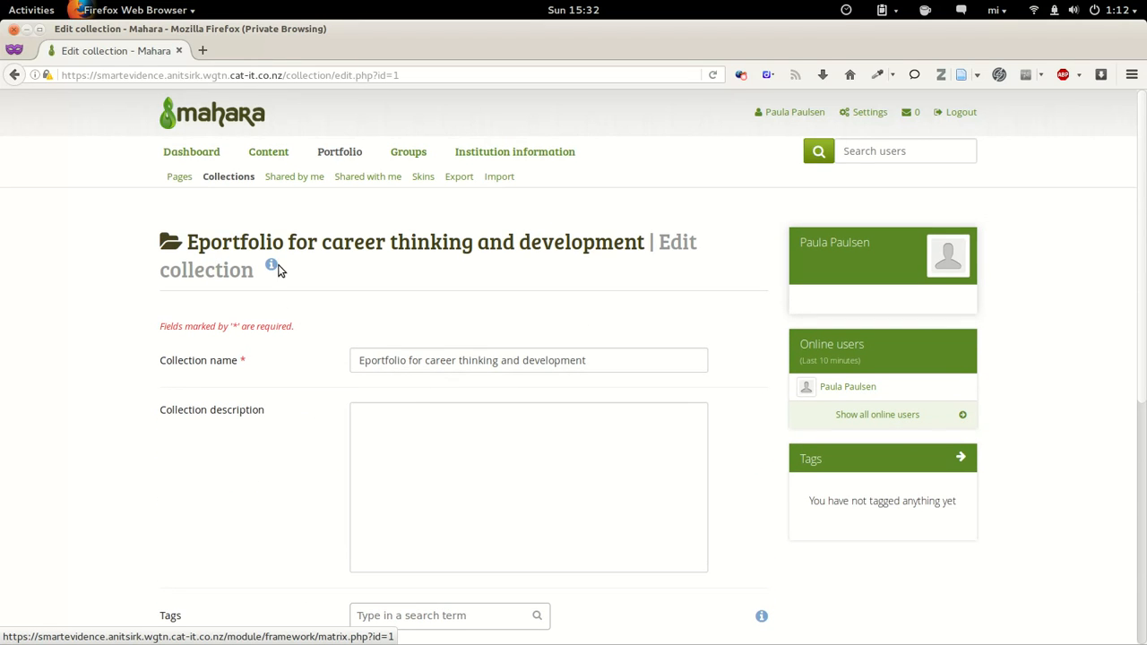
- Open the collection's SmartEvidence map without saving the edit form, and examine the framework description and the matrix
left_click(231, 178)
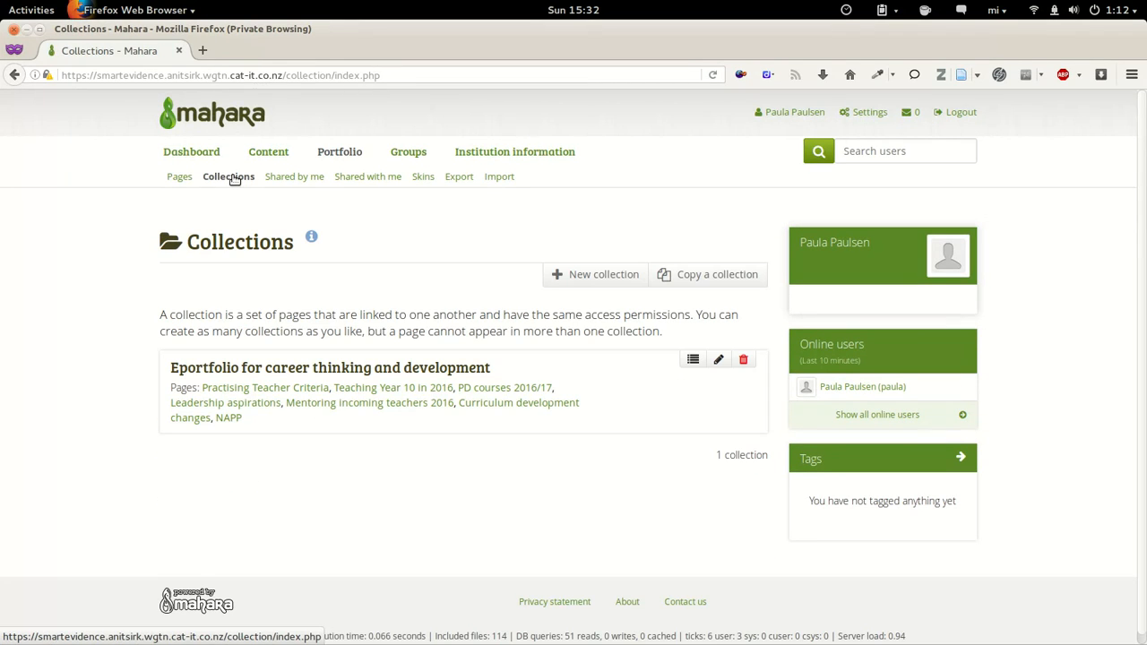
left_click(309, 370)
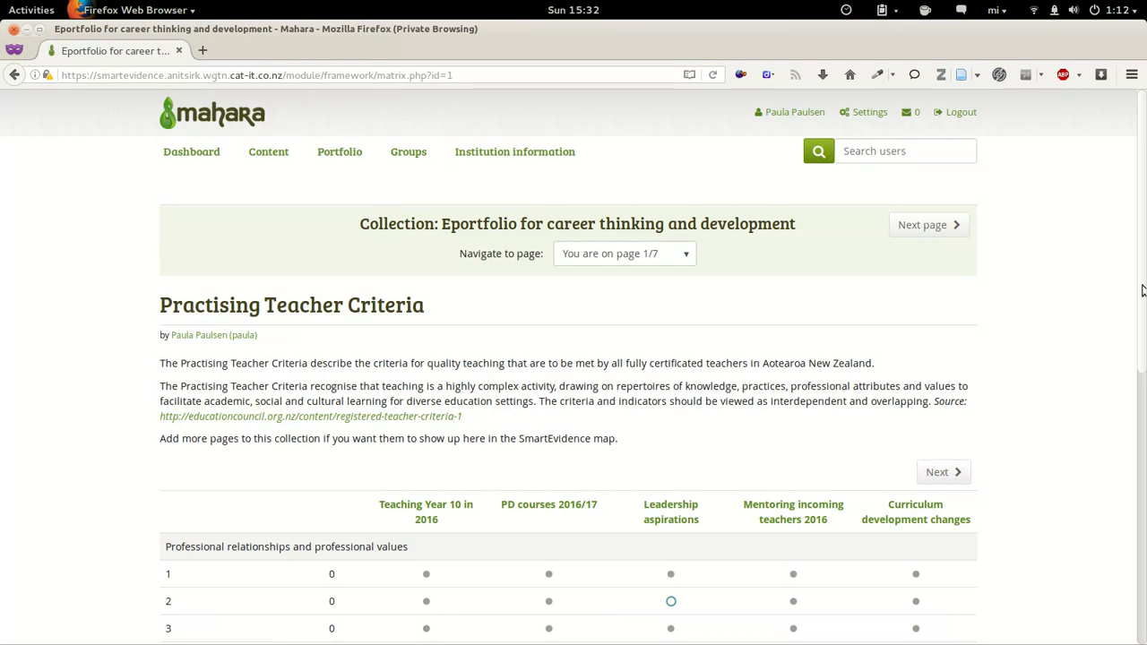
left_click_drag(1142, 289, 1145, 319)
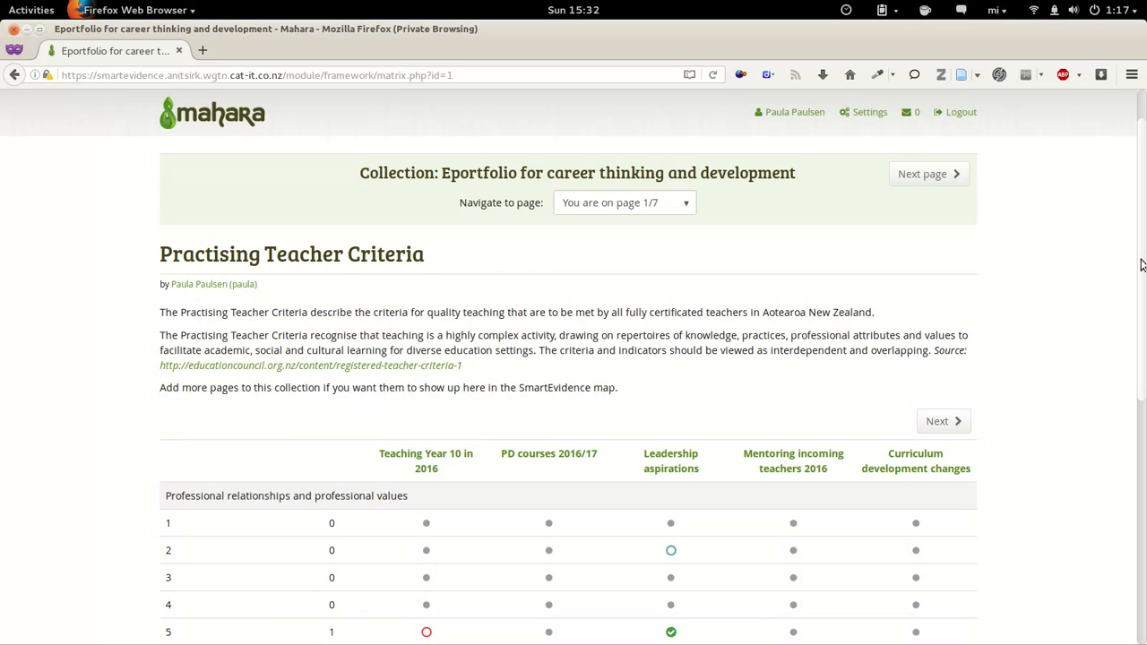
left_click_drag(1142, 265, 1144, 409)
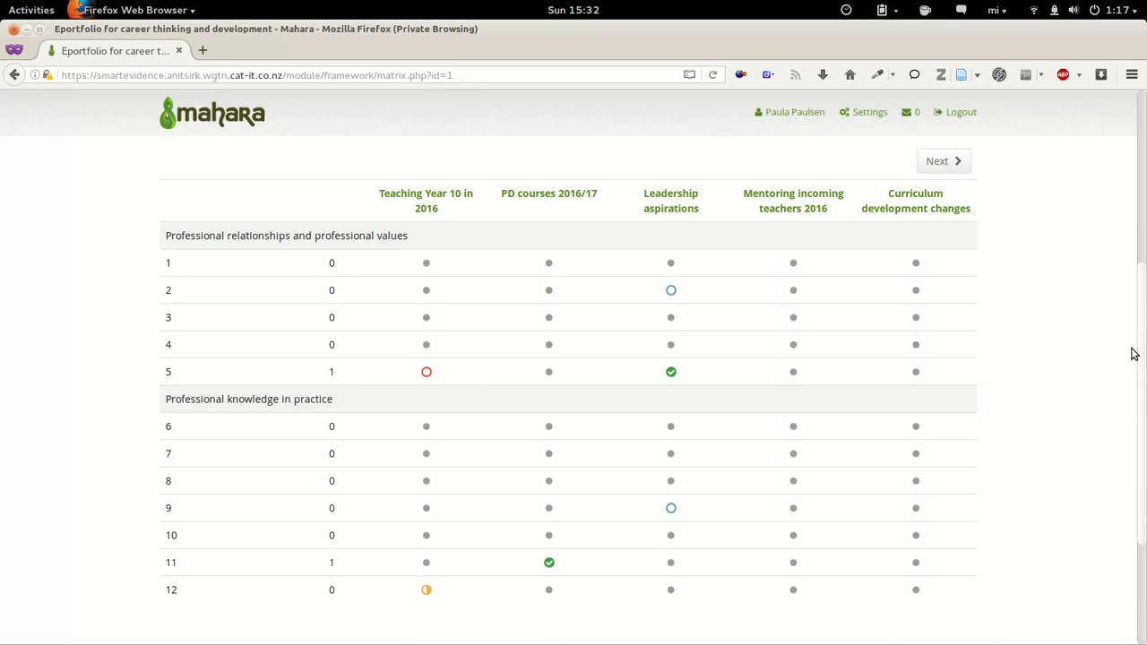
left_click_drag(1142, 366, 1142, 278)
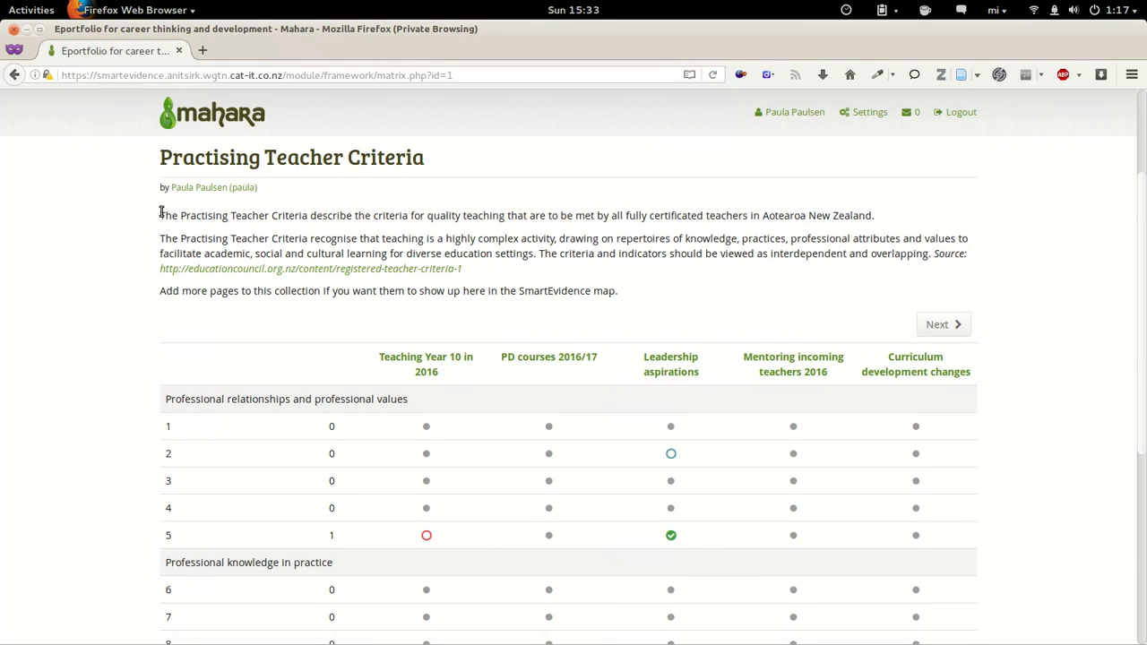
left_click_drag(159, 215, 481, 279)
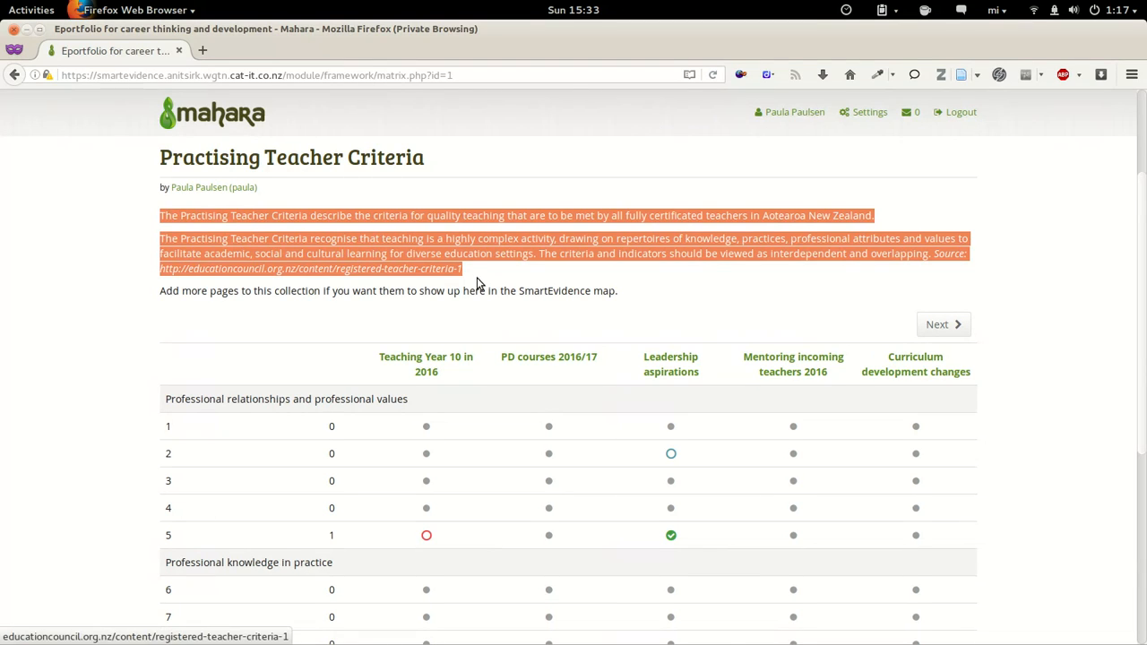
left_click(139, 241)
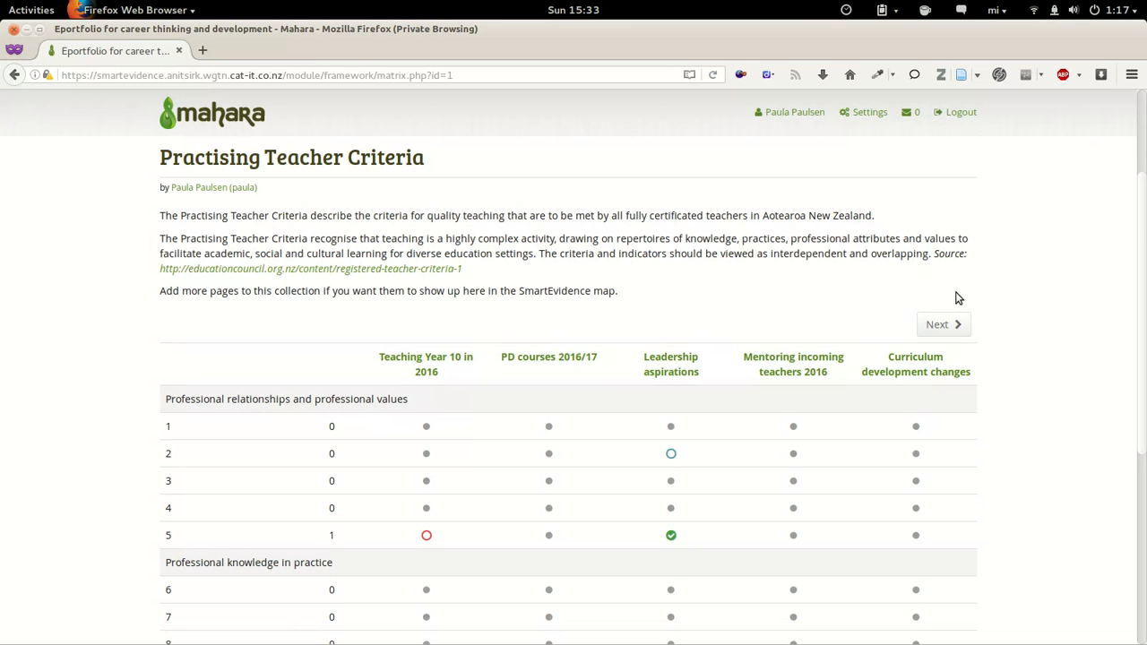
left_click_drag(1144, 222, 1144, 298)
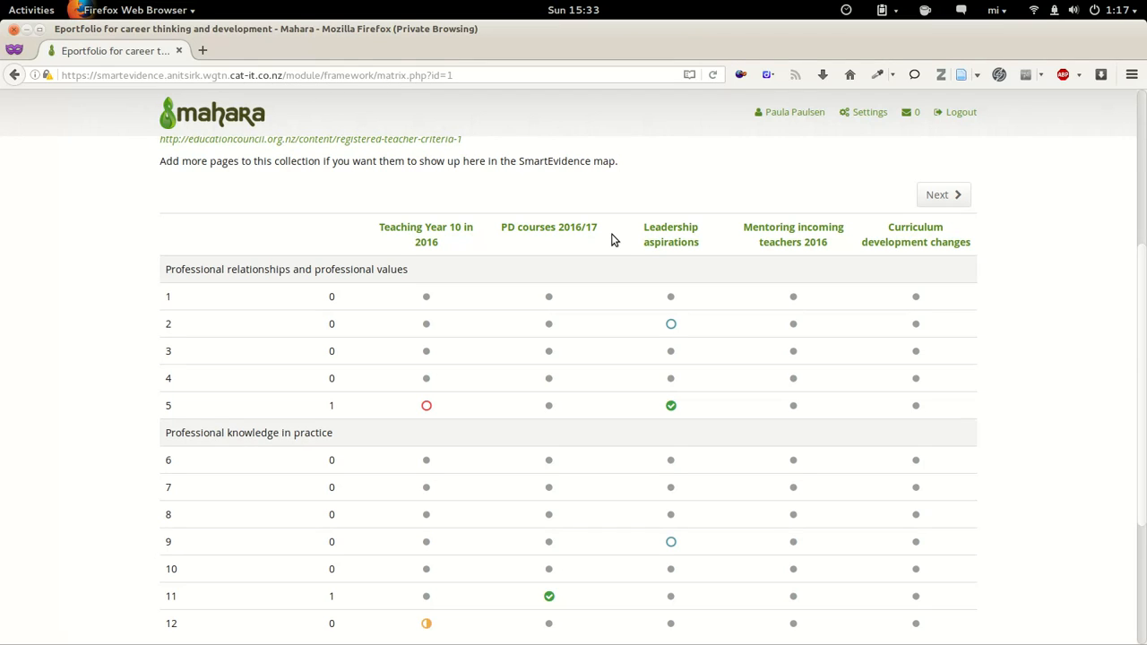
- View the map's remaining page columns up to NAPP, and return to the first set of columns
left_click(937, 195)
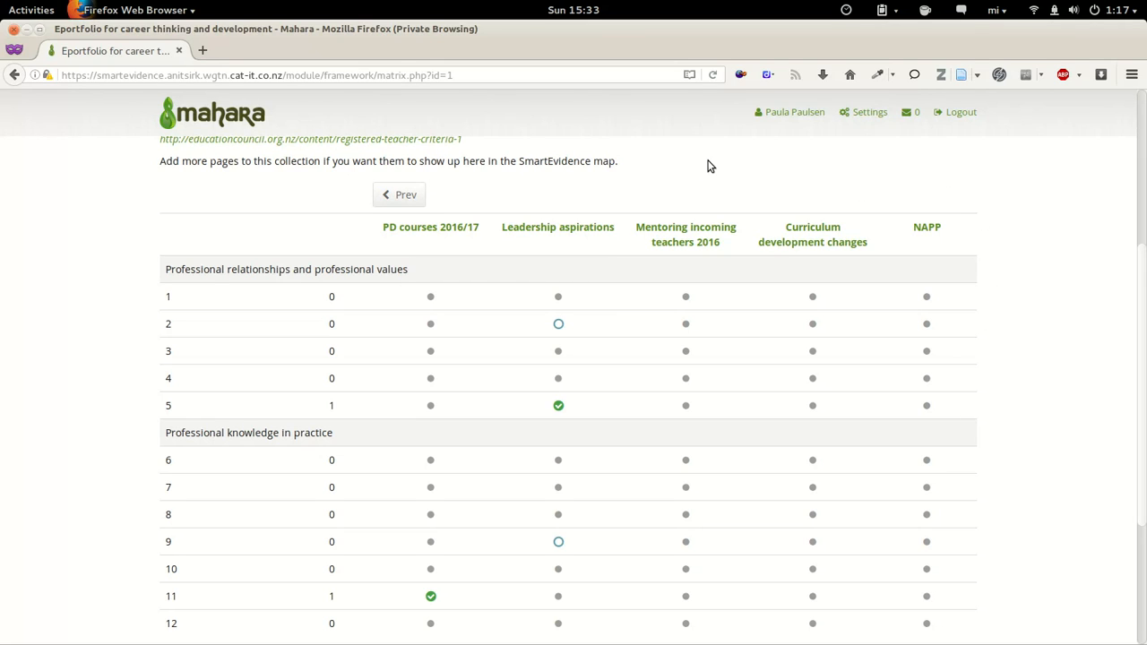
left_click(401, 195)
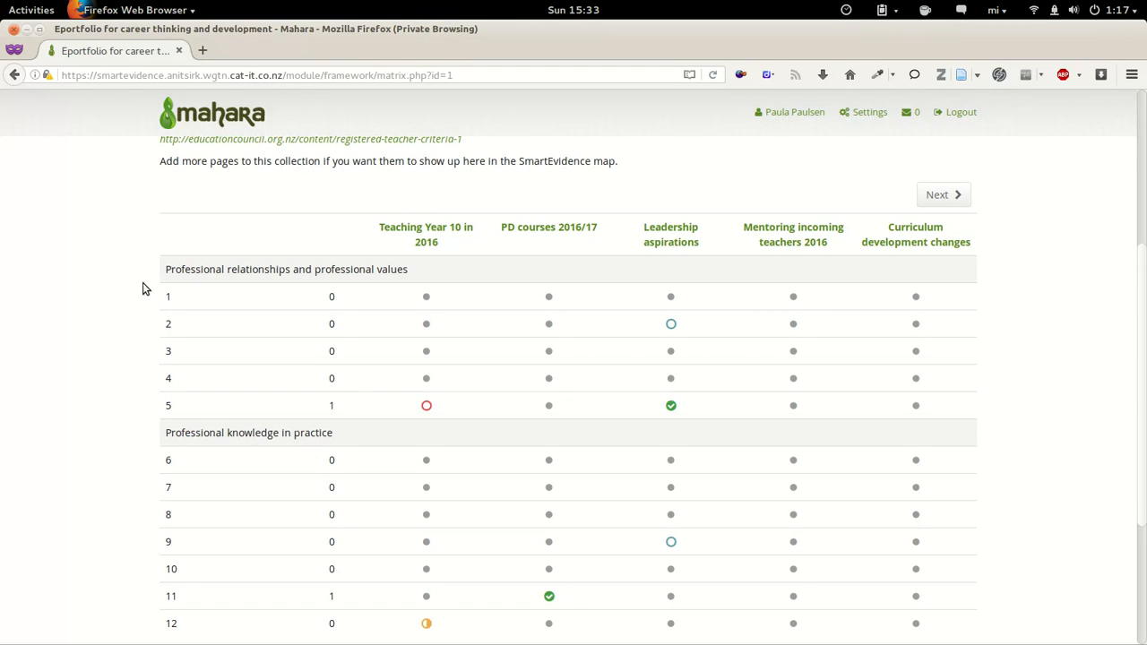
scroll(143, 287, "down", 1)
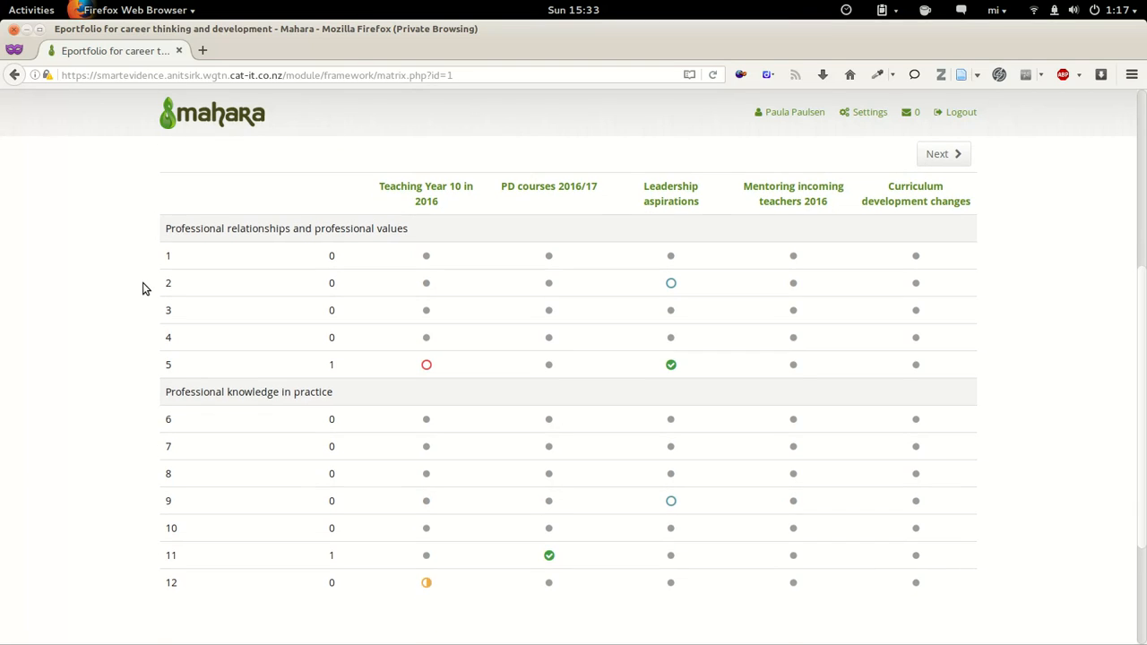
- Read the descriptions of the "Professional relationships and professional values" group and its individual standards, starting with standard 1
mouse_move(170, 228)
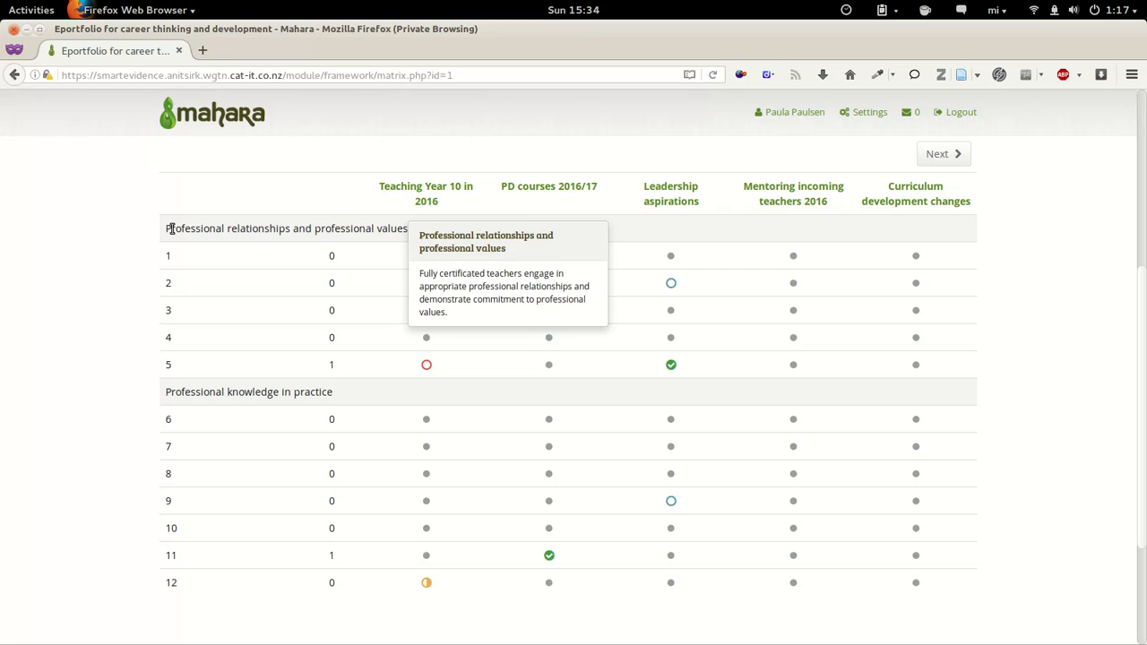
mouse_move(172, 256)
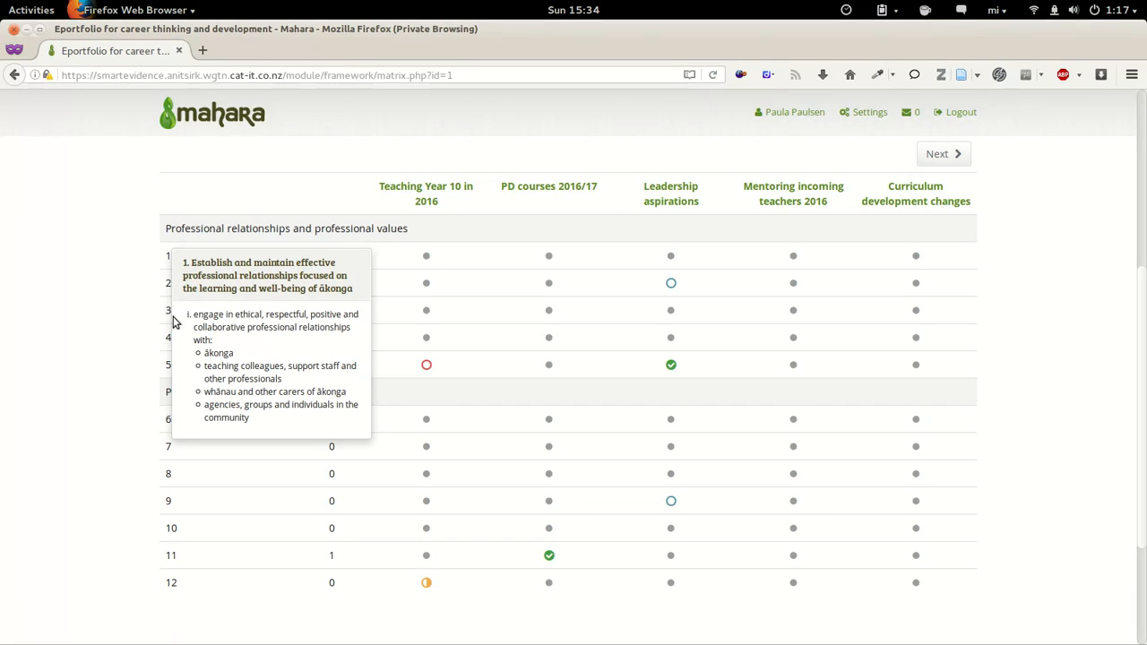
left_click_drag(192, 318, 239, 380)
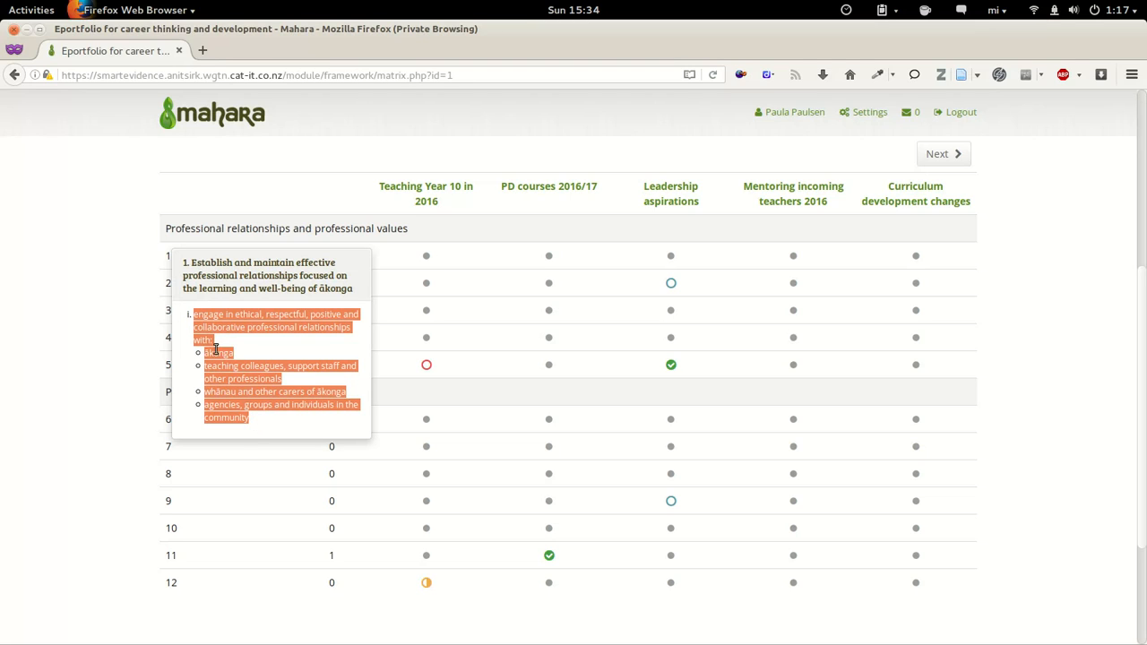
left_click(247, 343)
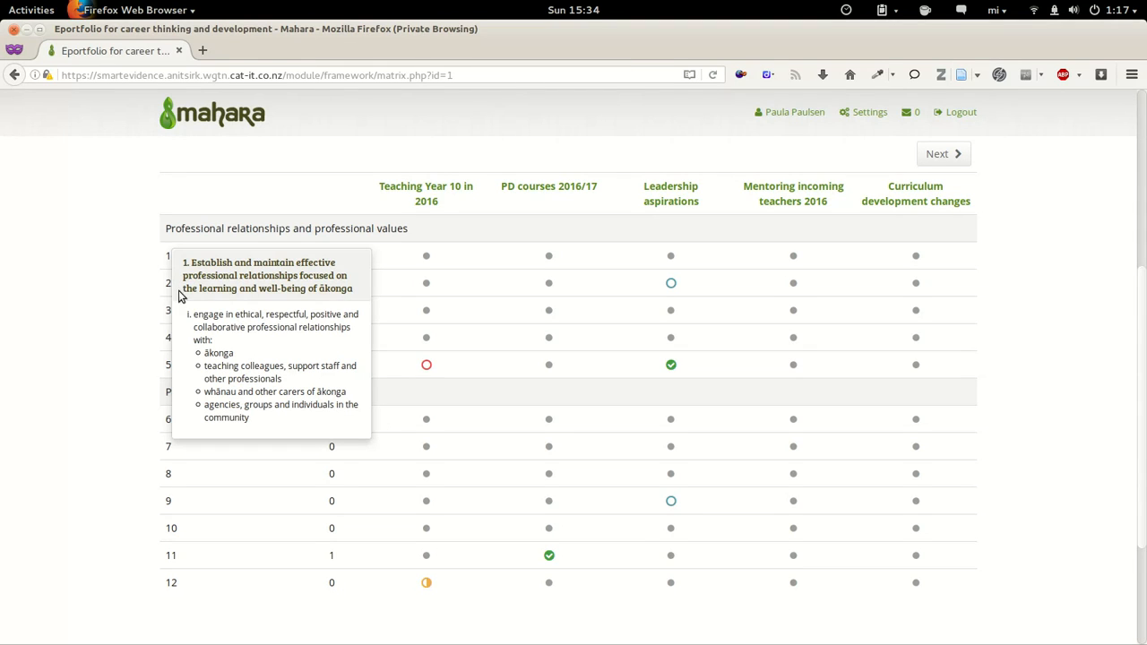
mouse_move(165, 283)
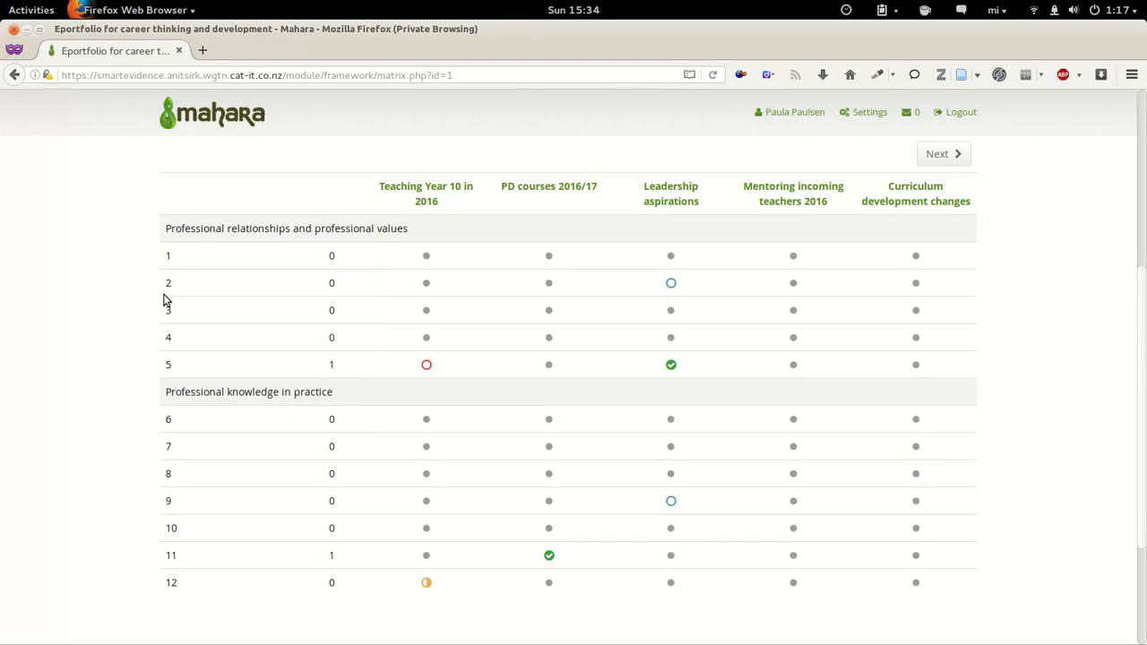
mouse_move(168, 311)
mouse_move(676, 371)
- Add and save the annotation "My evidence meets this criterium because..." for standard 1 on the Leadership aspirations page
left_click(672, 257)
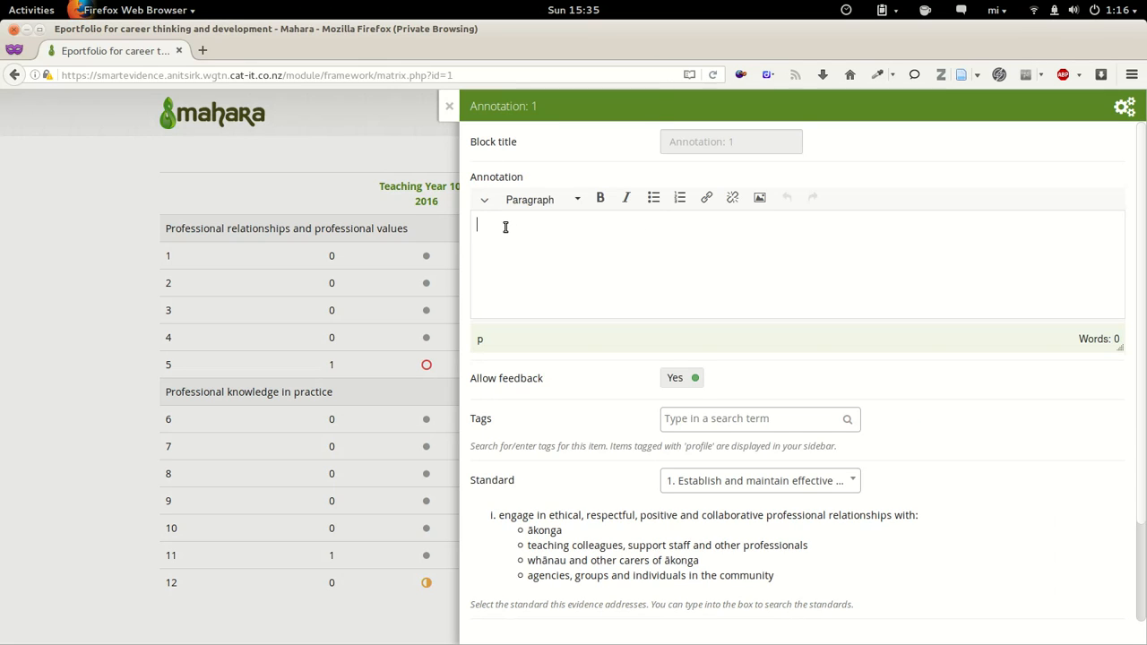
type("My evidence meets this criterium ")
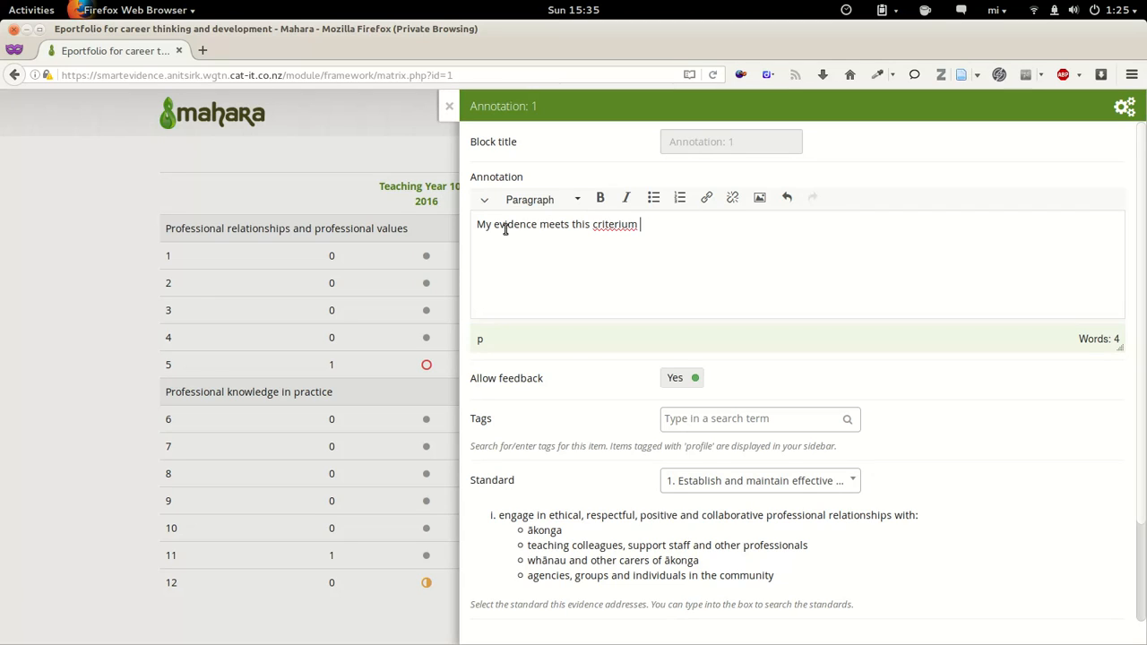
type("because...")
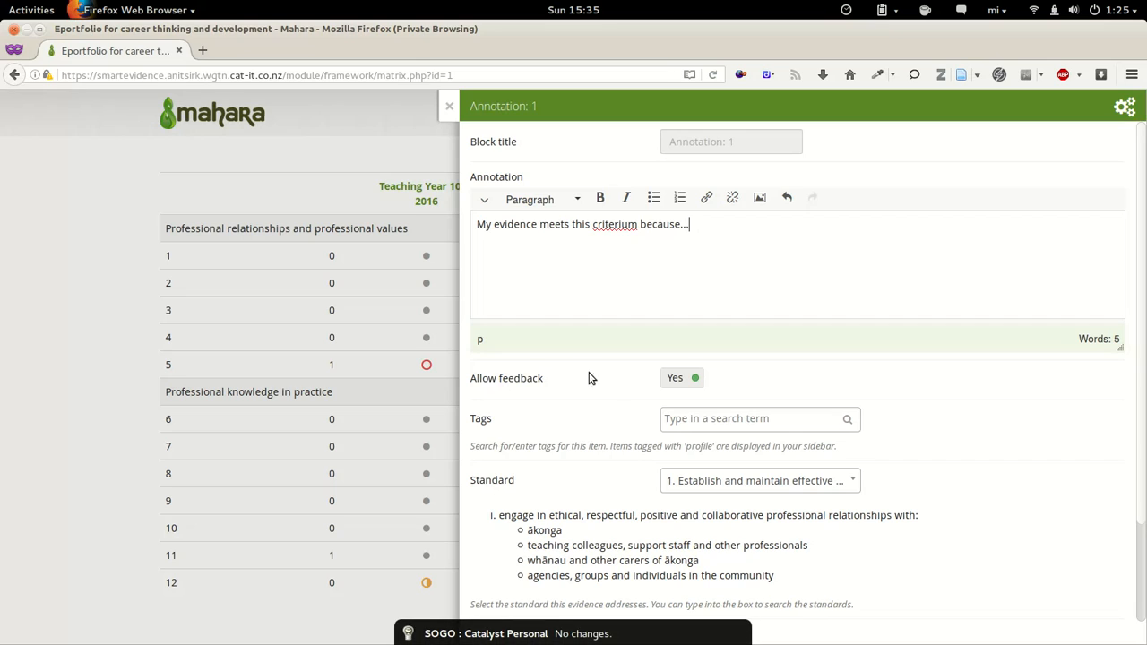
left_click(750, 618)
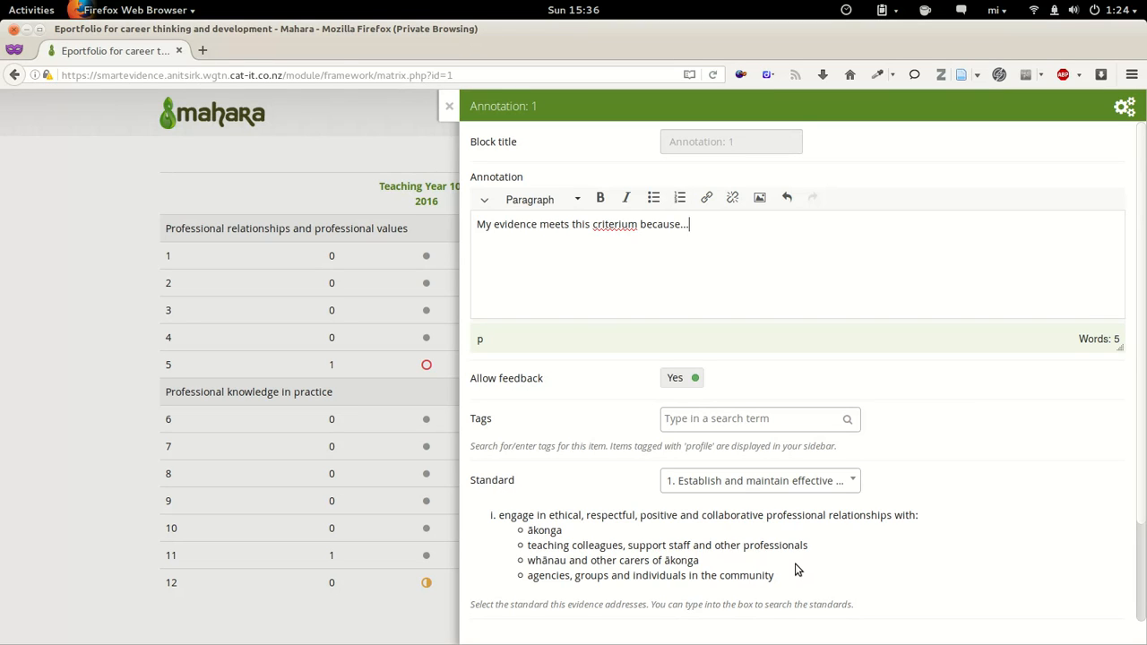
left_click(850, 481)
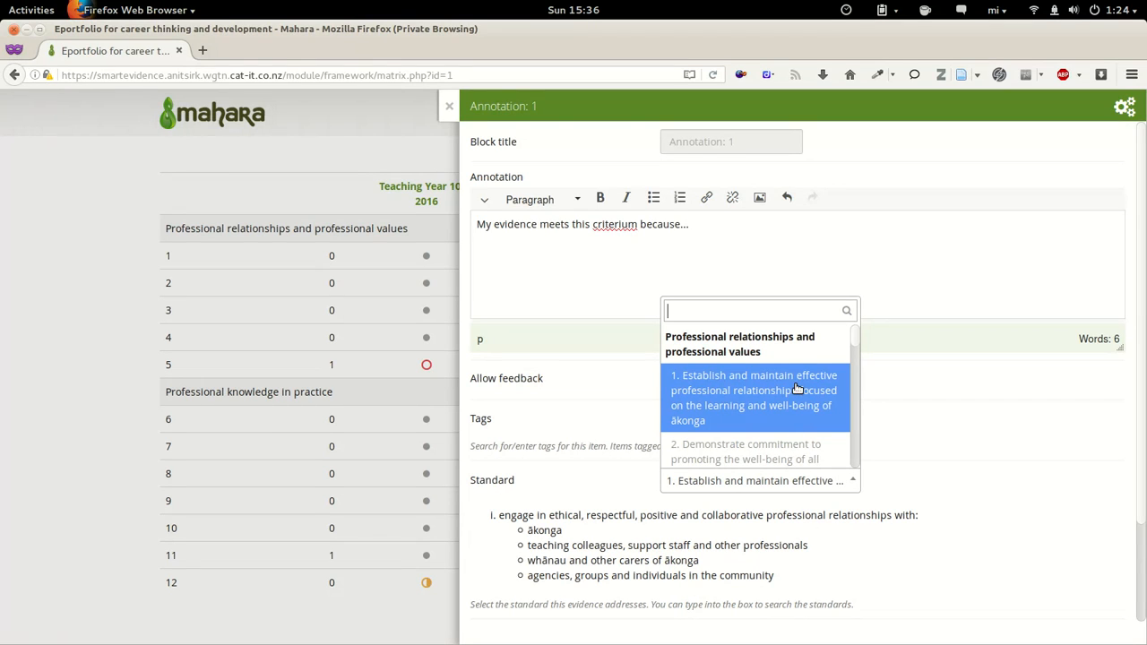
left_click(893, 409)
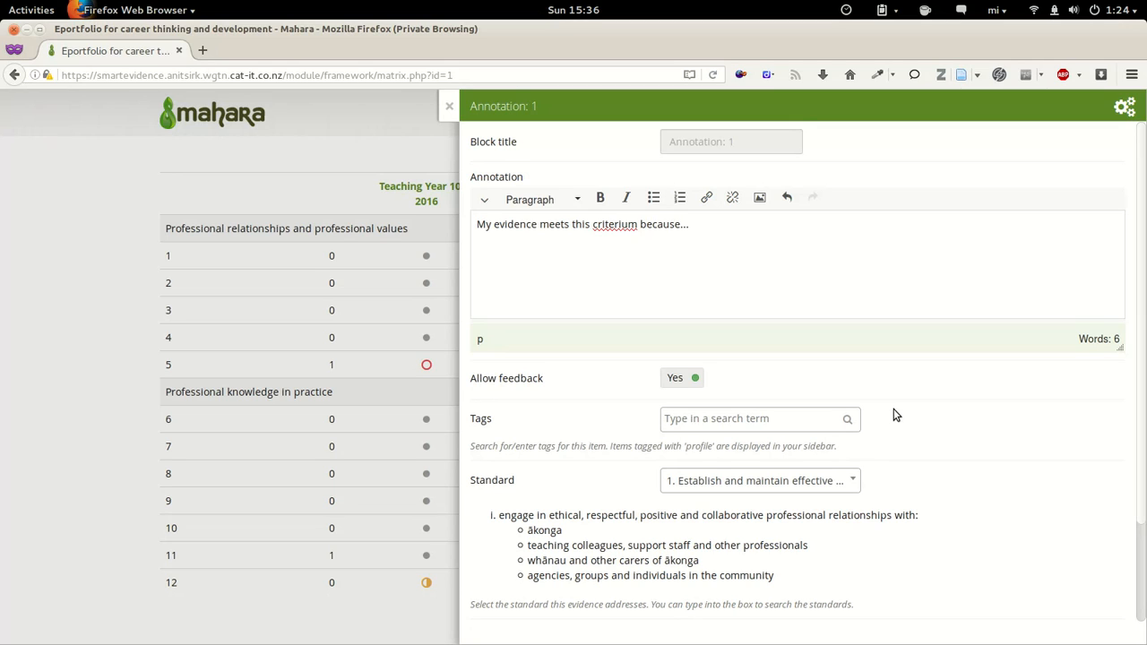
scroll(893, 409, "down", 3)
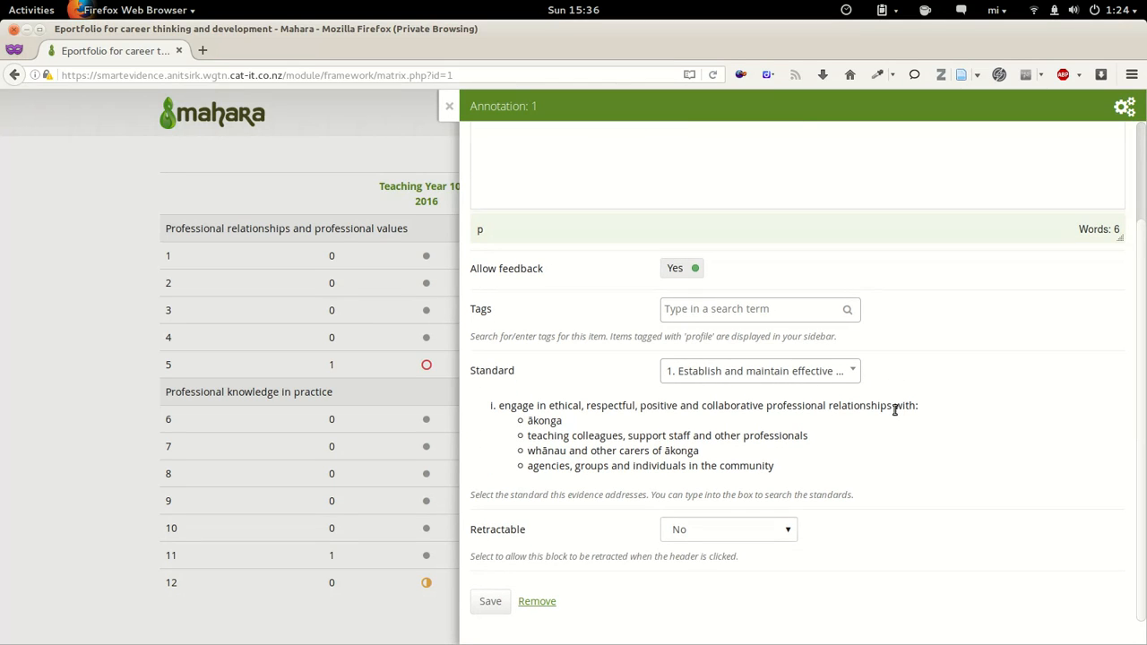
left_click(490, 602)
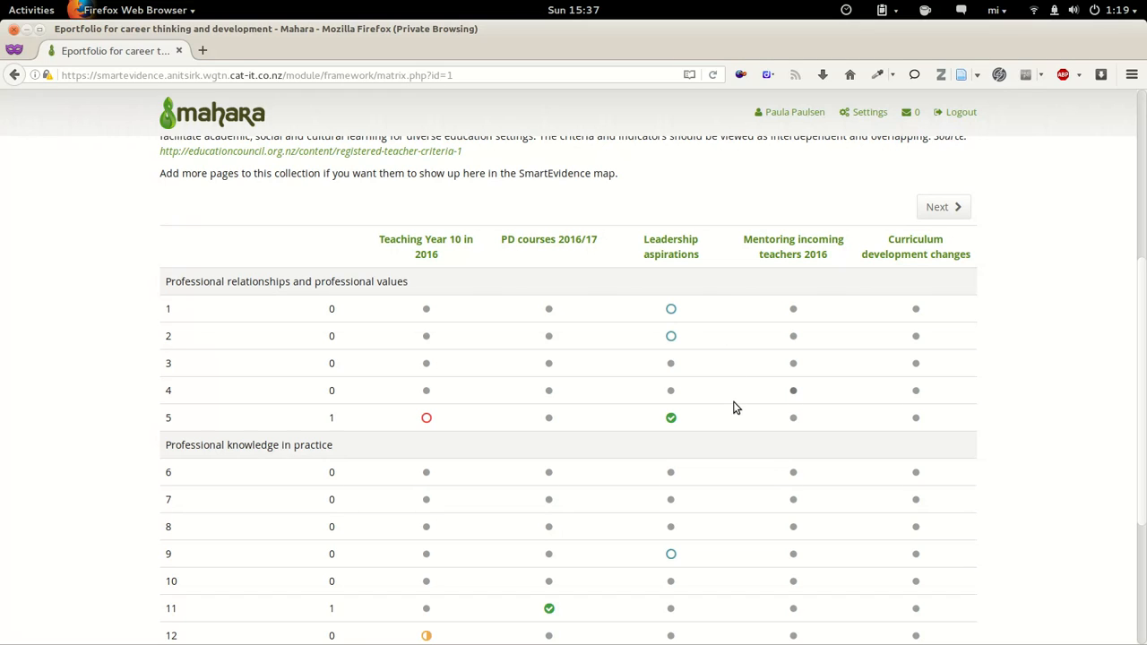
- Switch to the Firefox window logged in as the administrator and reload the collection's SmartEvidence map
key("alt+Tab")
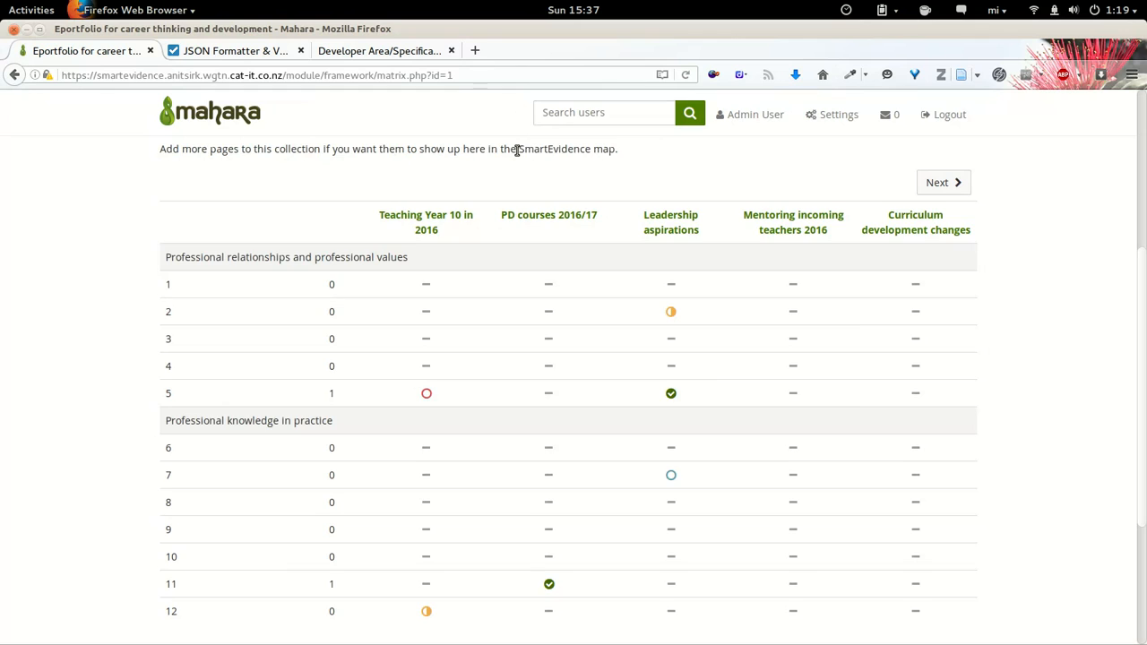
scroll(517, 150, "up", 3)
left_click(485, 75)
key("Return")
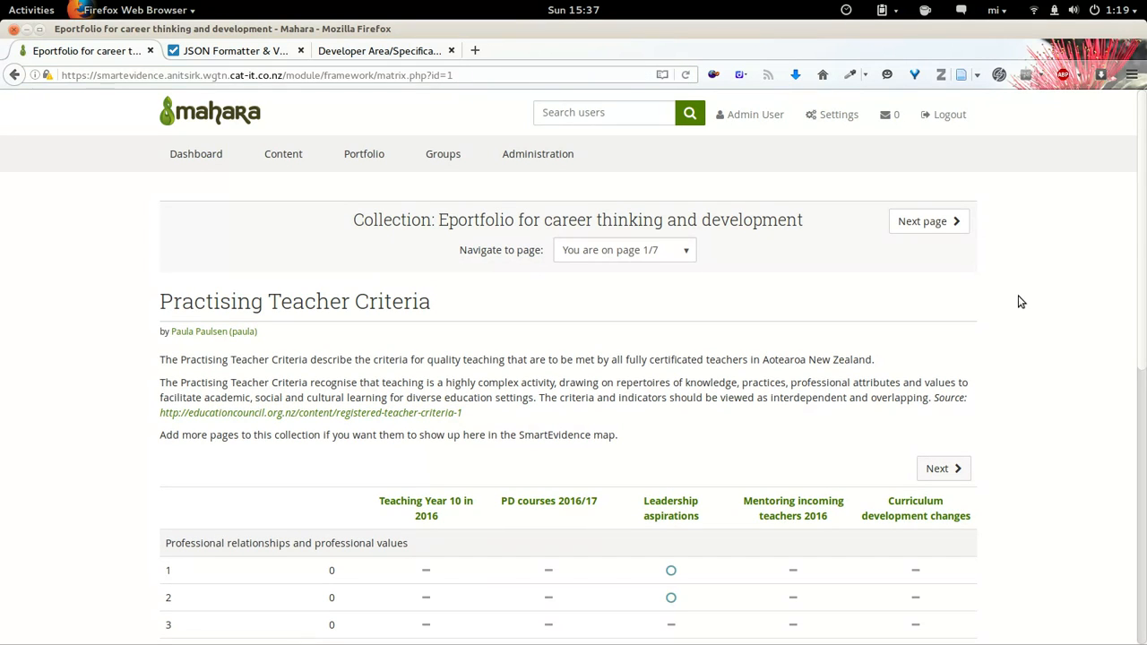
- Place the feedback "This is a good start." on standard 1's Leadership aspirations annotation and save its assessment as "Partially meets the criterium"
left_click_drag(1146, 221, 1146, 384)
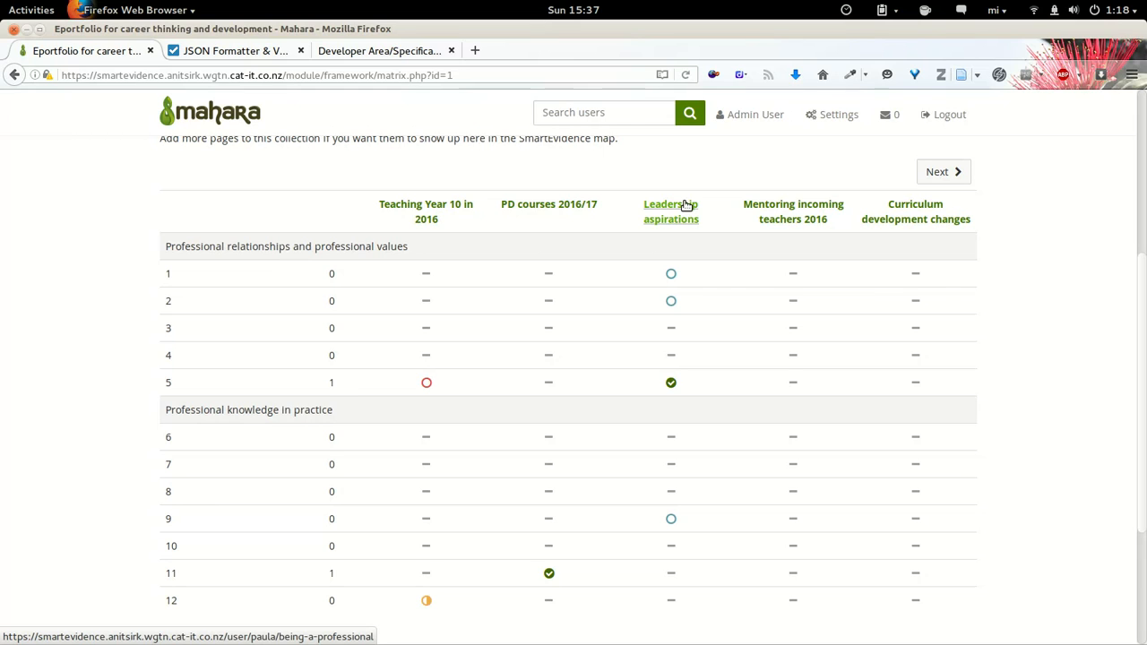
left_click(672, 276)
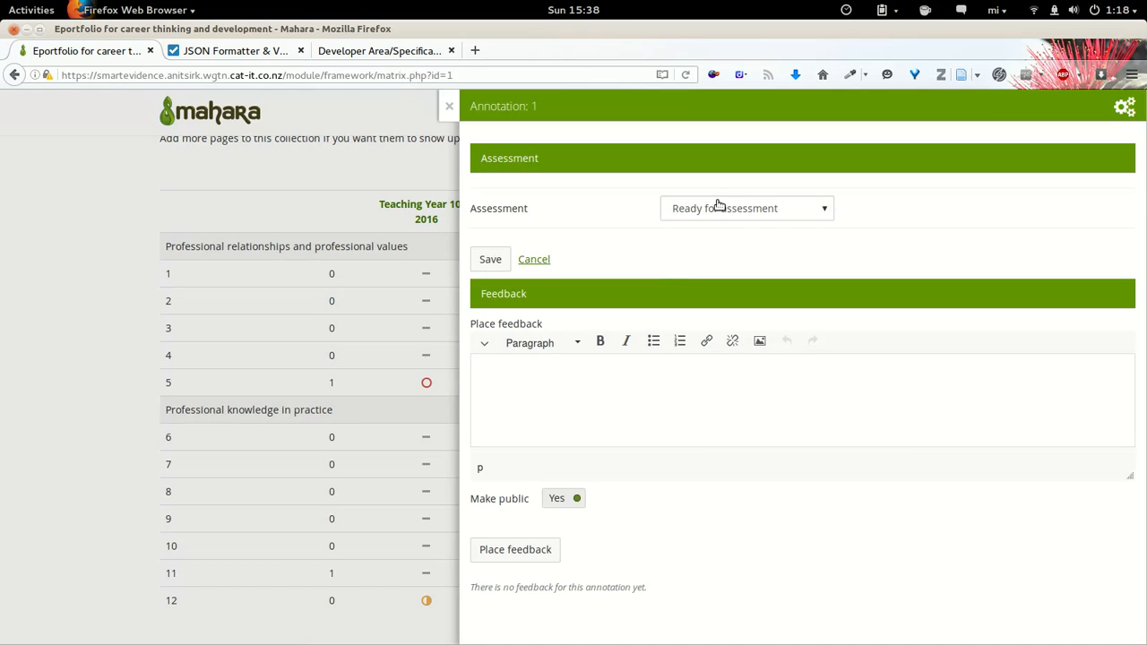
left_click(553, 399)
type("This is a good start.")
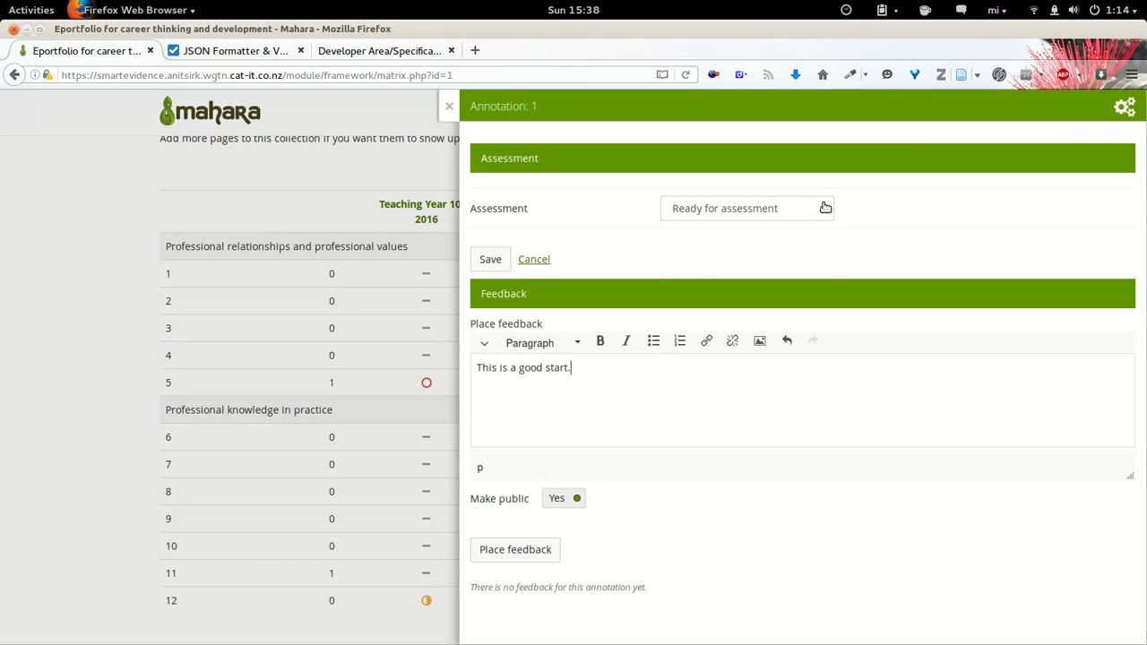
left_click(825, 209)
left_click(778, 257)
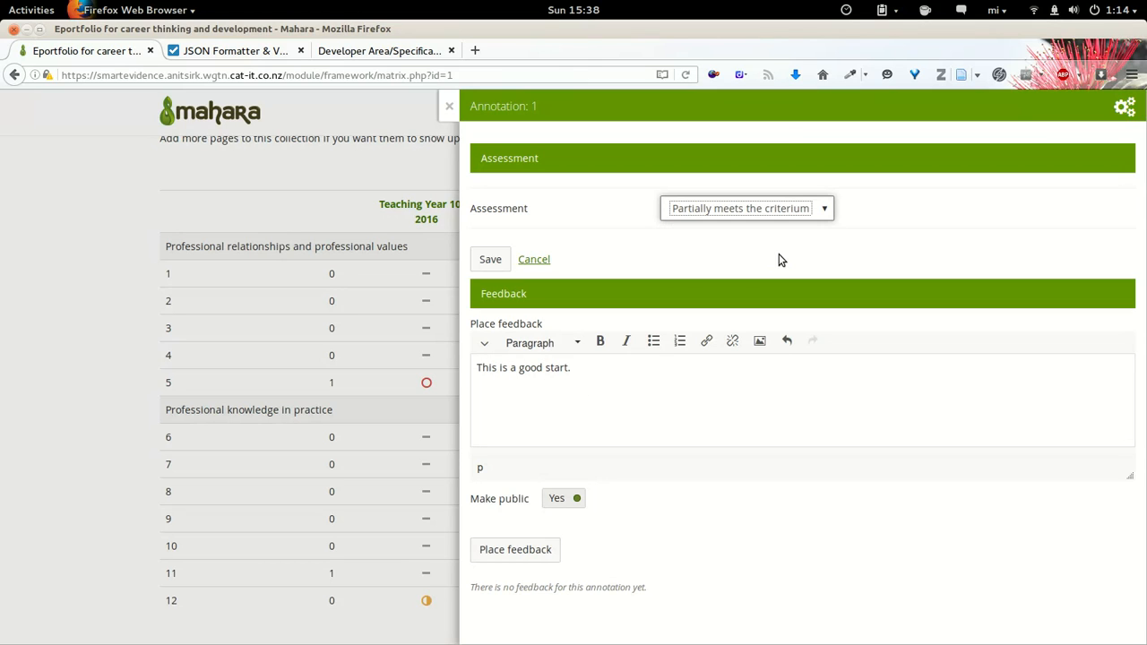
left_click(508, 551)
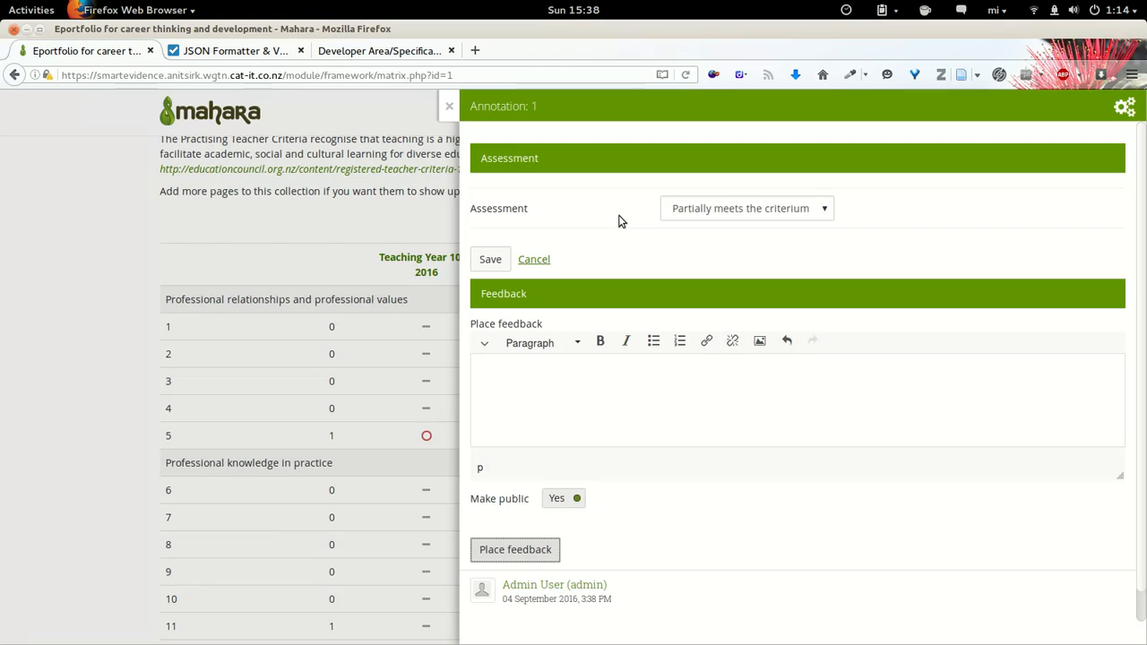
left_click(490, 260)
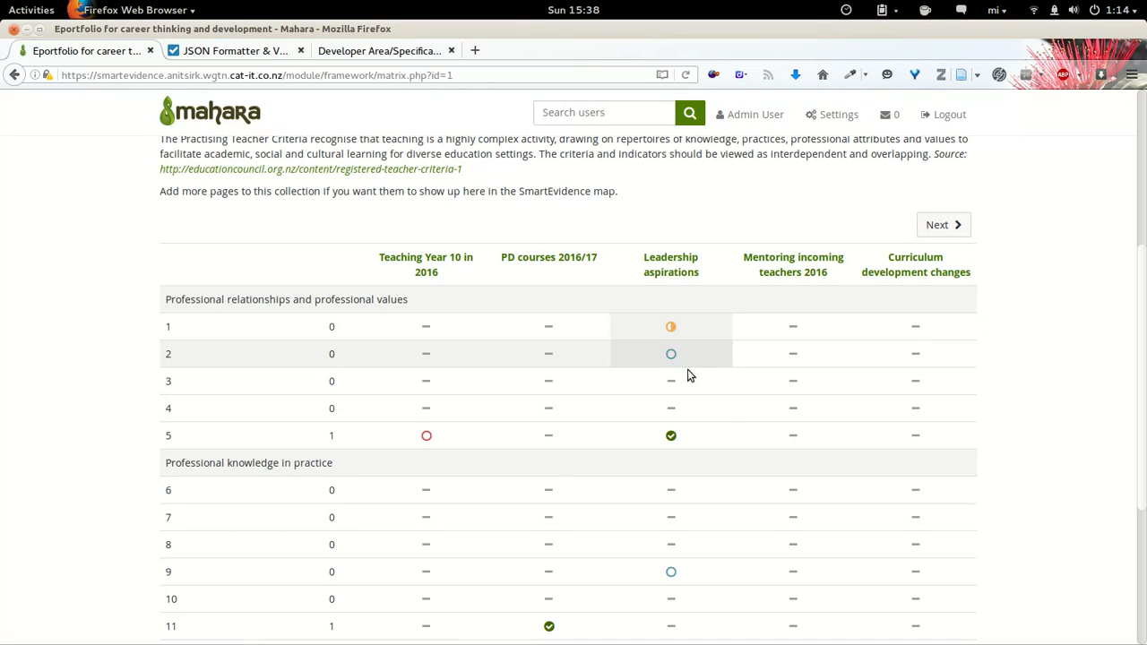
- View the annotation and assessment for standard 5 on Leadership aspirations, close it, and review the updated SmartEvidence map
left_click(672, 437)
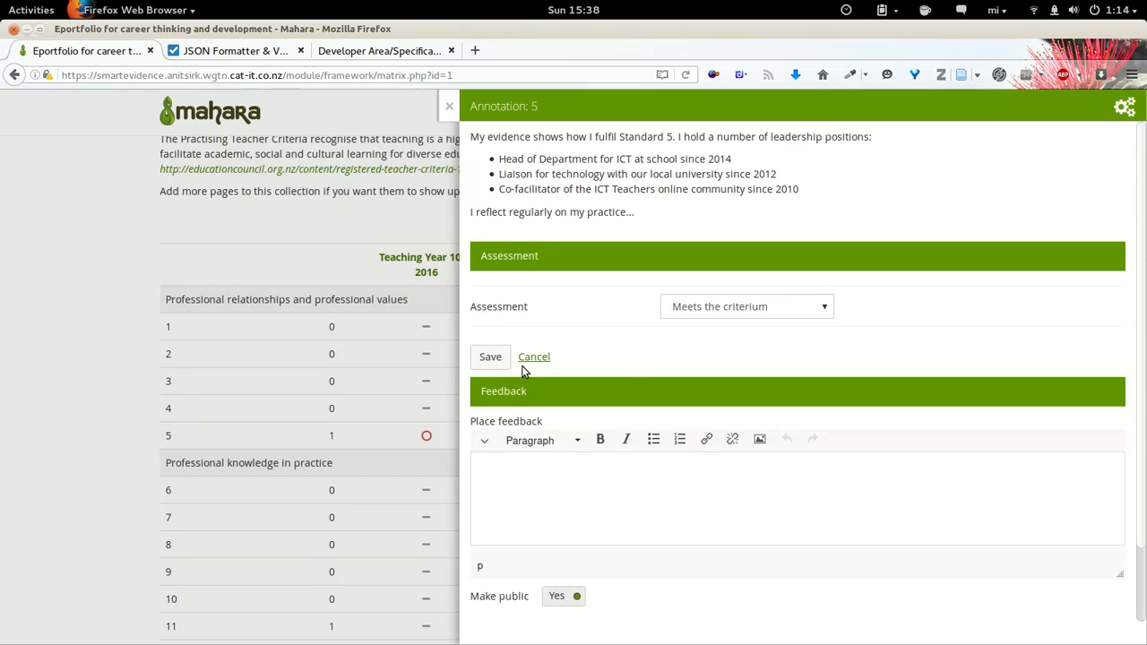
left_click(449, 107)
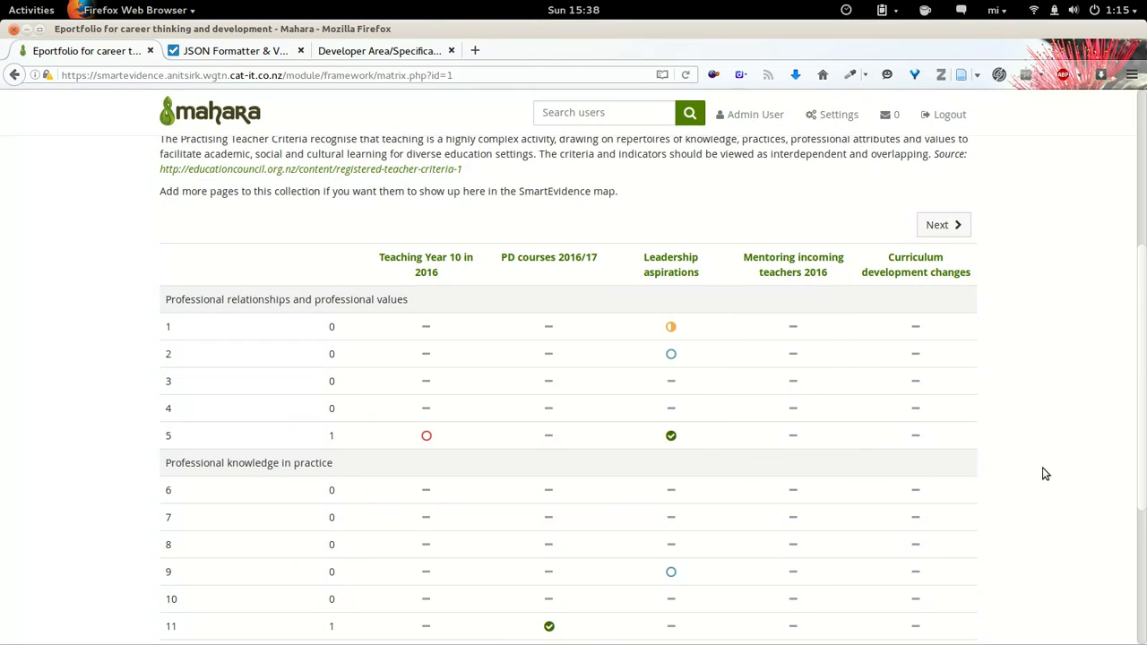
scroll(1044, 474, "down", 2)
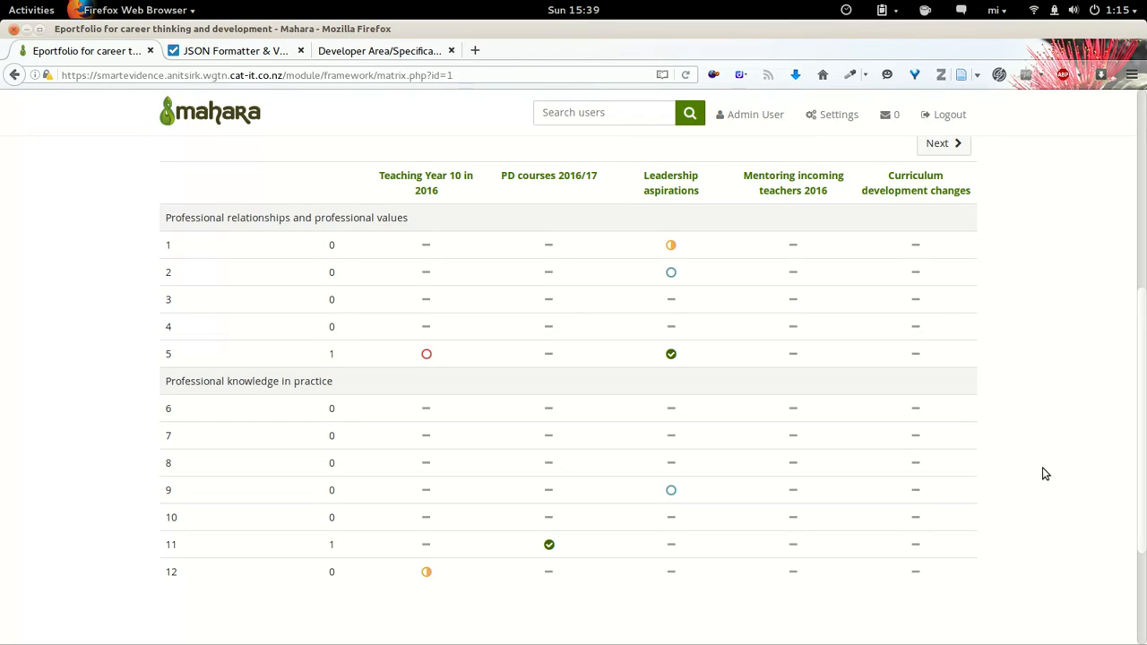
scroll(1044, 474, "up", 3)
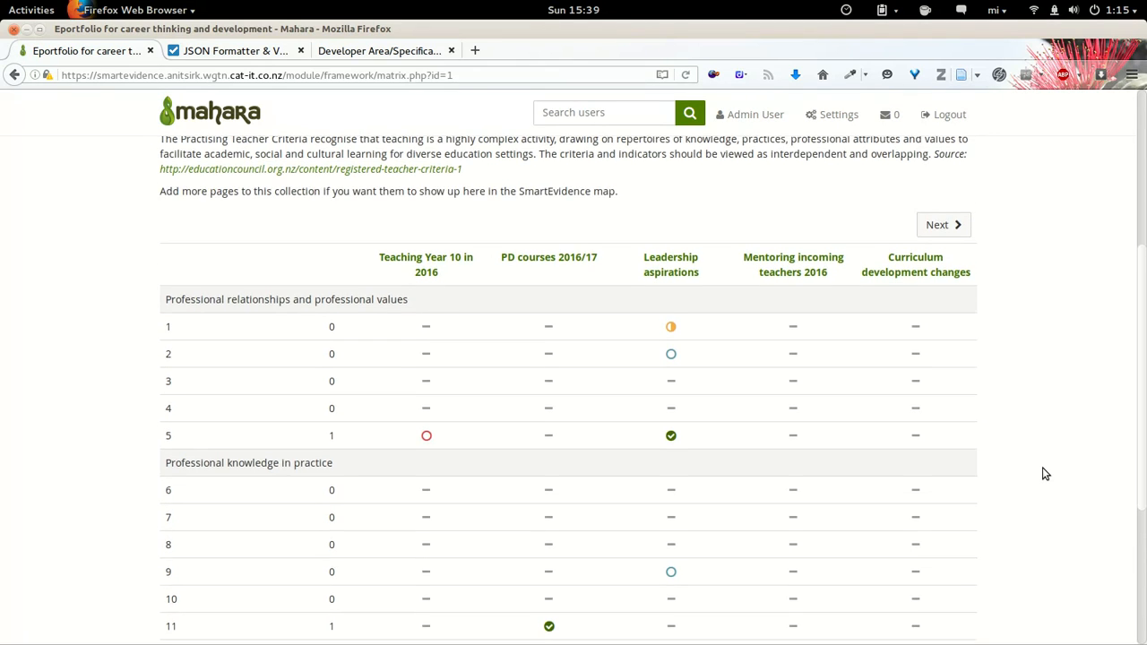
scroll(1043, 474, "up", 4)
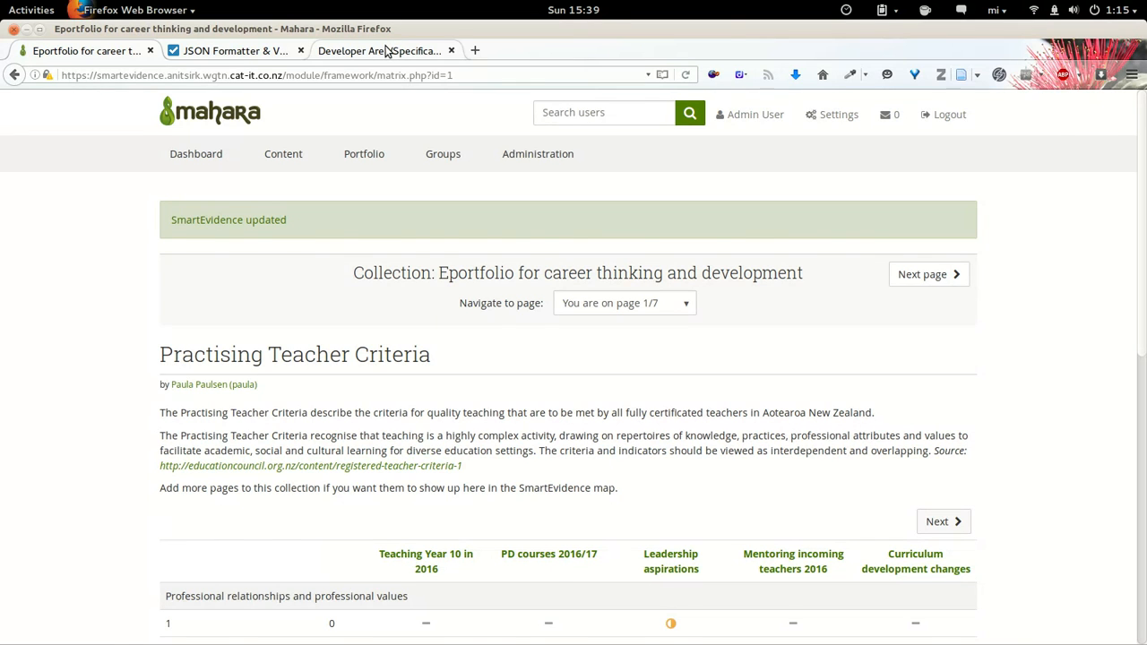
- Look through the Mahara wiki page on SmartEvidence technical considerations down to the "Sample matrix files" section
left_click(387, 52)
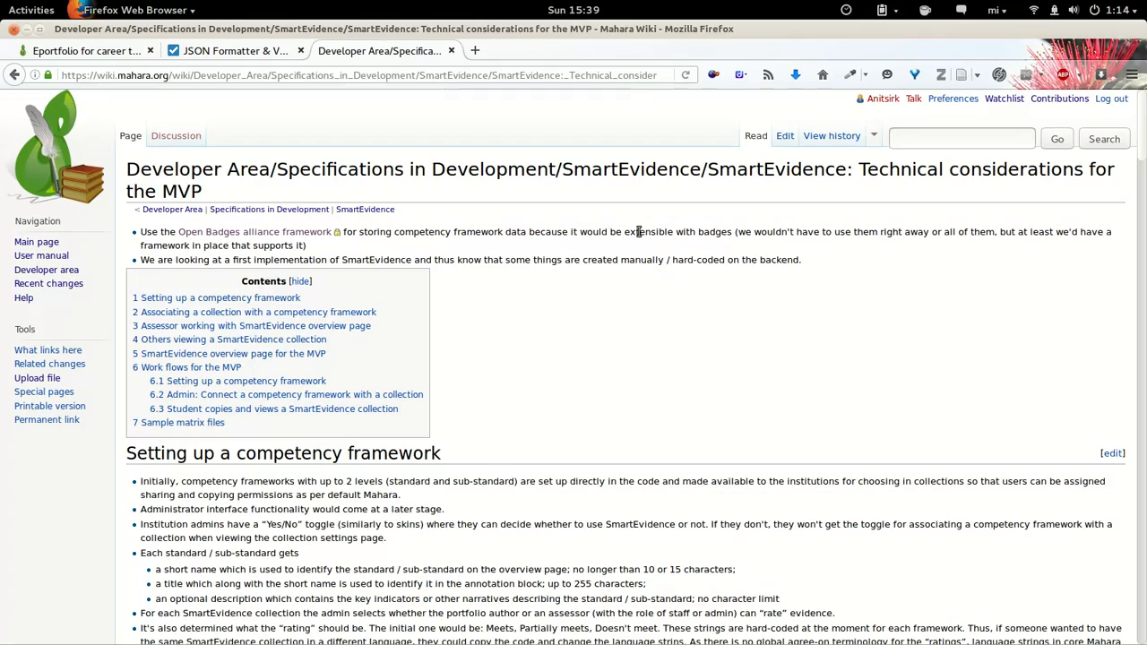
scroll(638, 231, "down", 15)
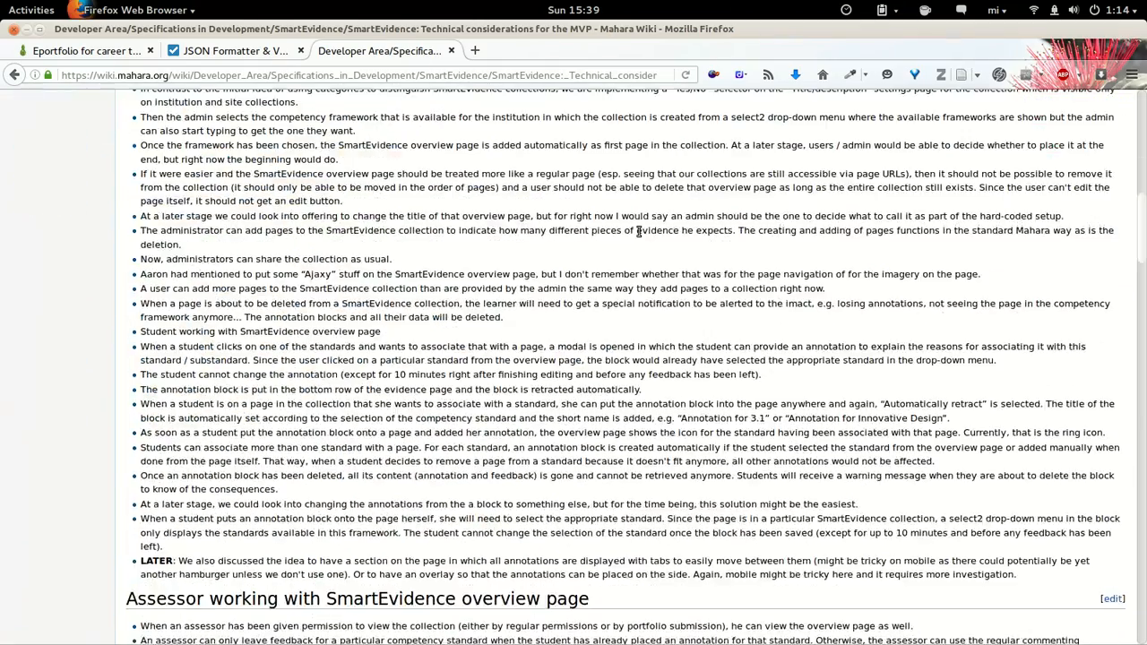
scroll(639, 231, "down", 20)
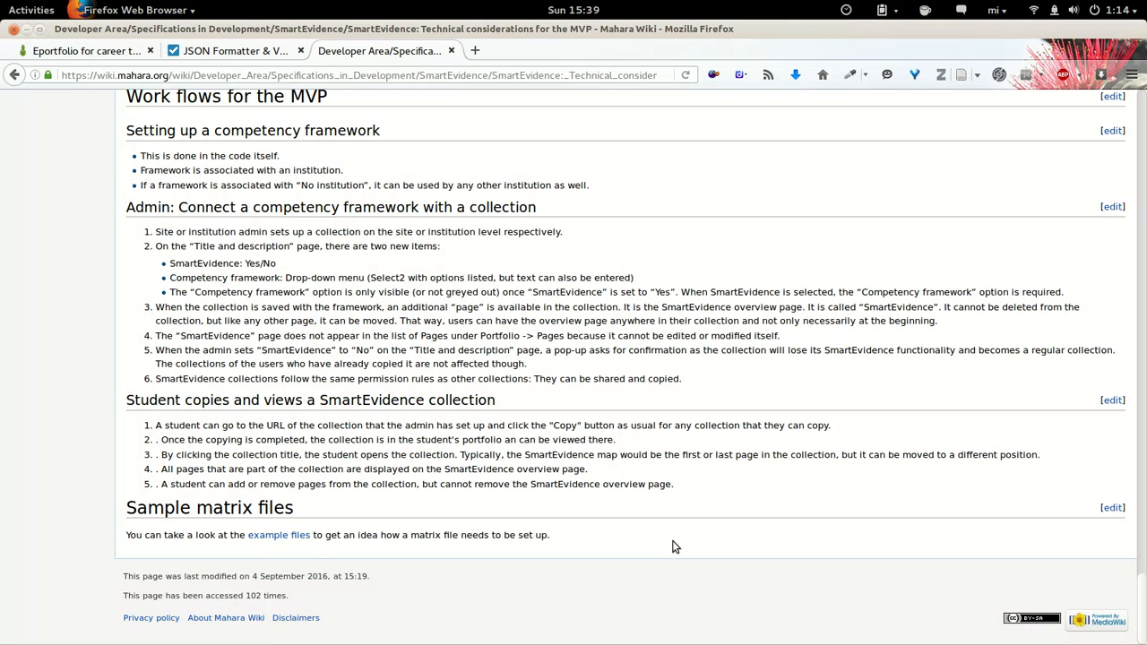
- Switch to Atom and examine the "framework" and "institution" entries at the start of ptc_nz.matrix
key("alt+Tab")
key("alt+Tab")
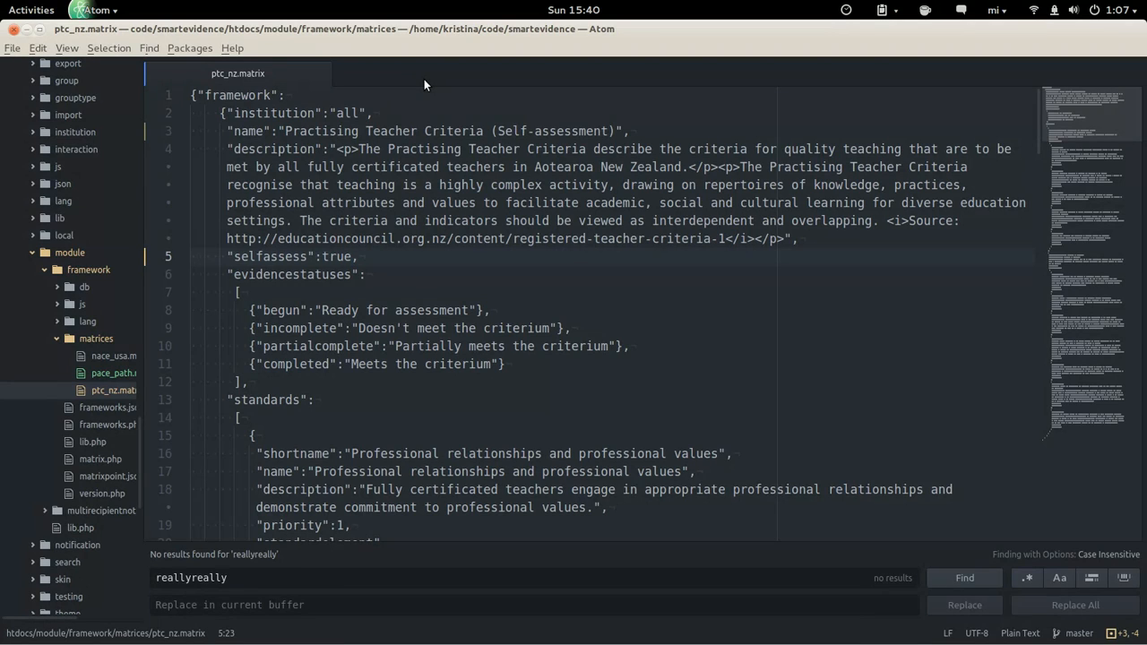
left_click_drag(194, 95, 287, 95)
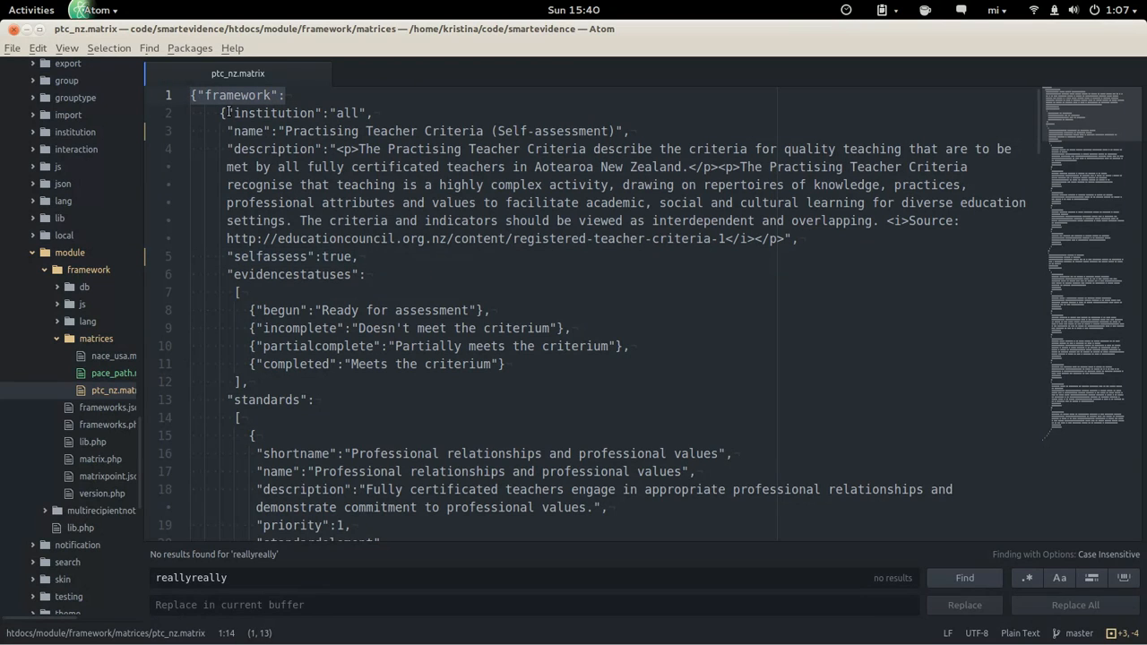
left_click_drag(316, 113, 319, 112)
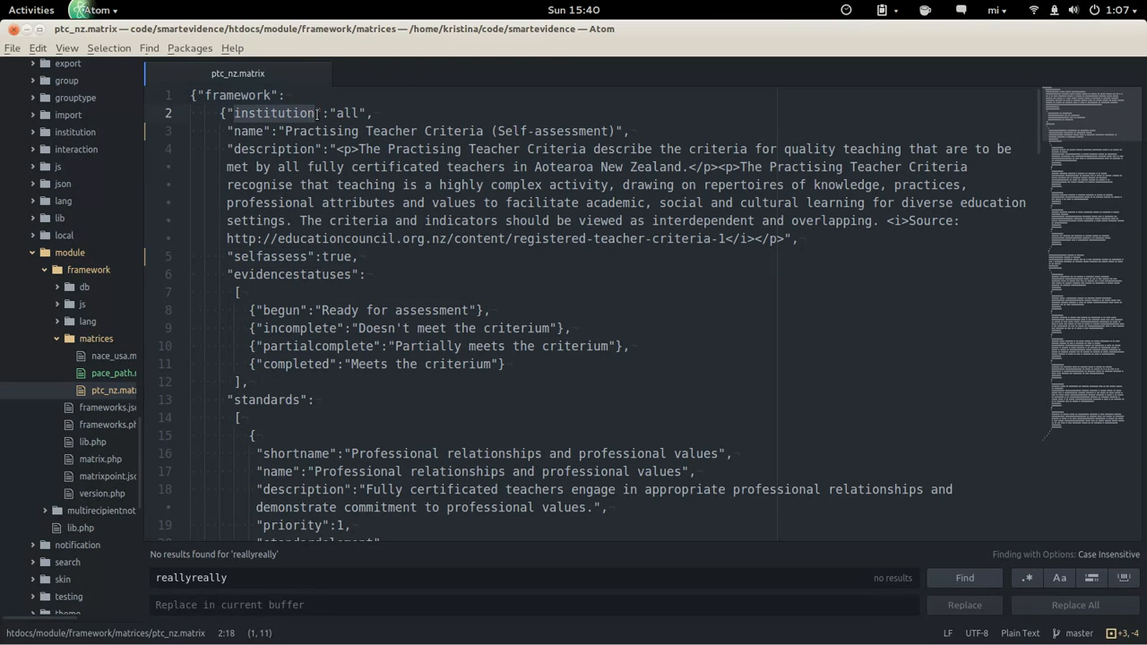
left_click(280, 115)
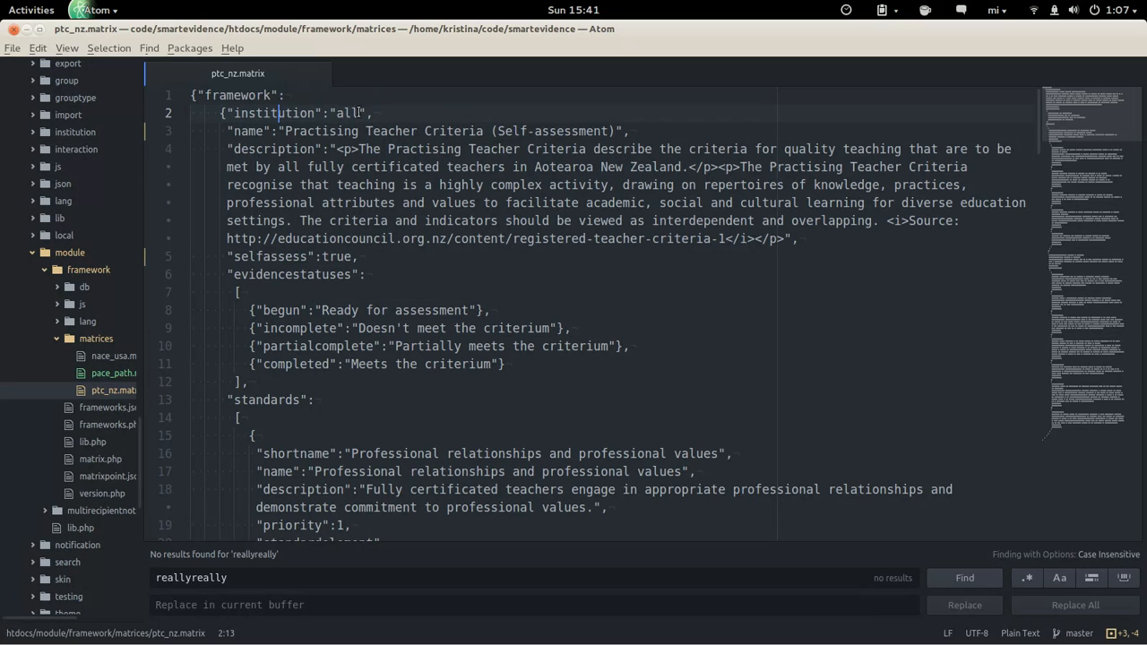
- Try "university" as the institution value in ptc_nz.matrix, and set it back to "all"
left_click_drag(358, 112, 335, 111)
type("university")
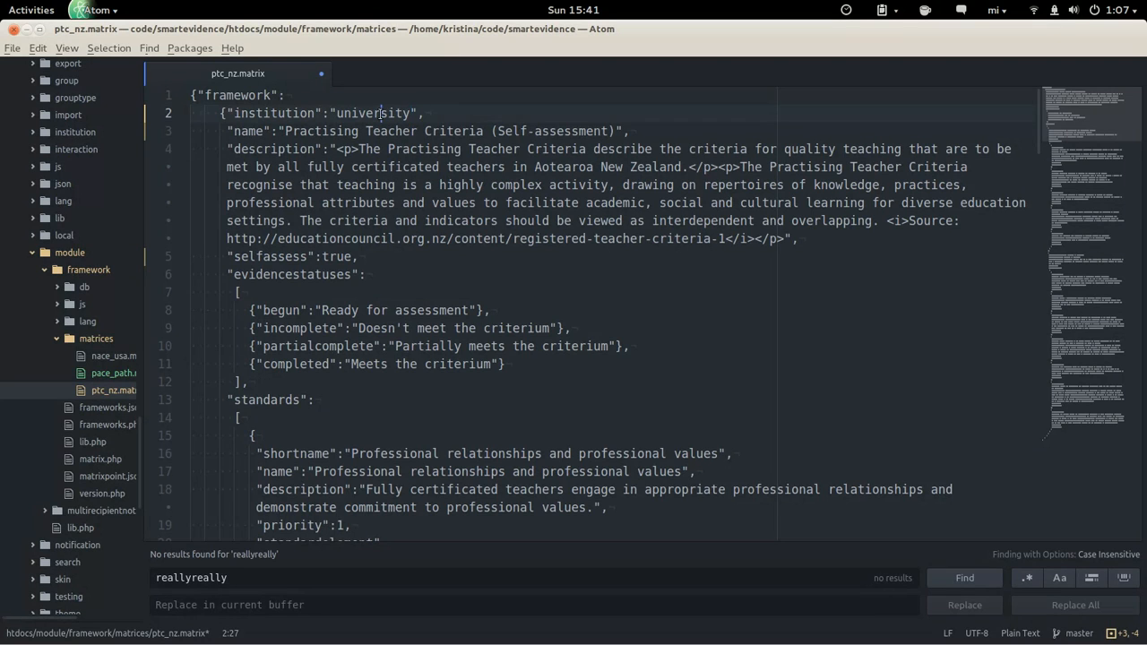
triple_click(381, 114)
double_click(381, 114)
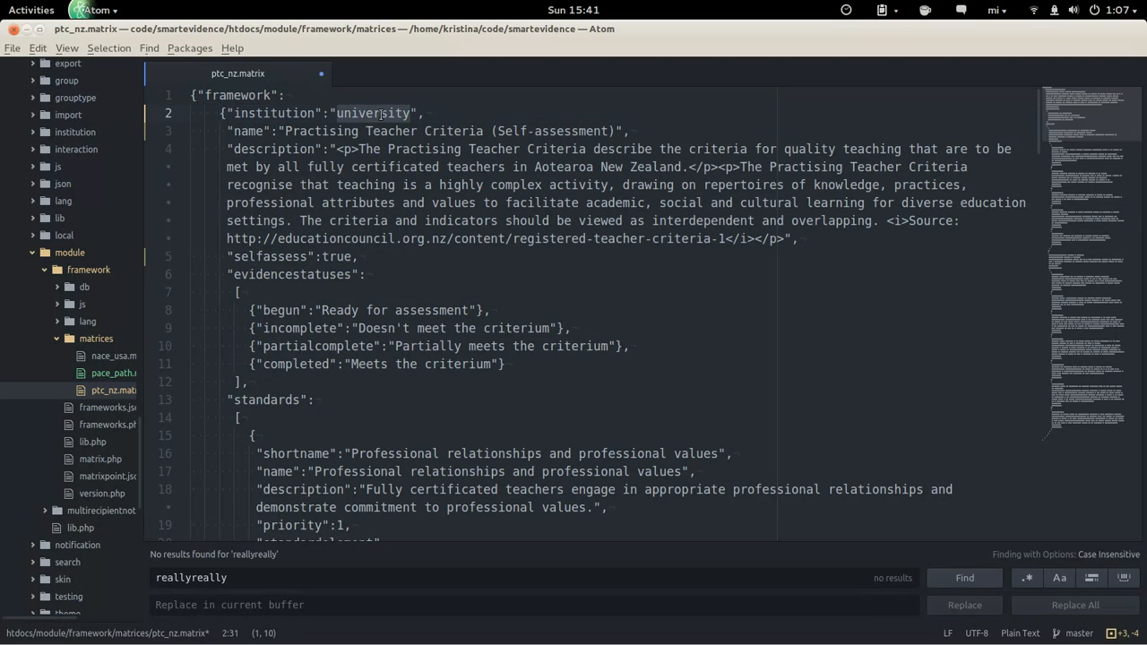
type("all")
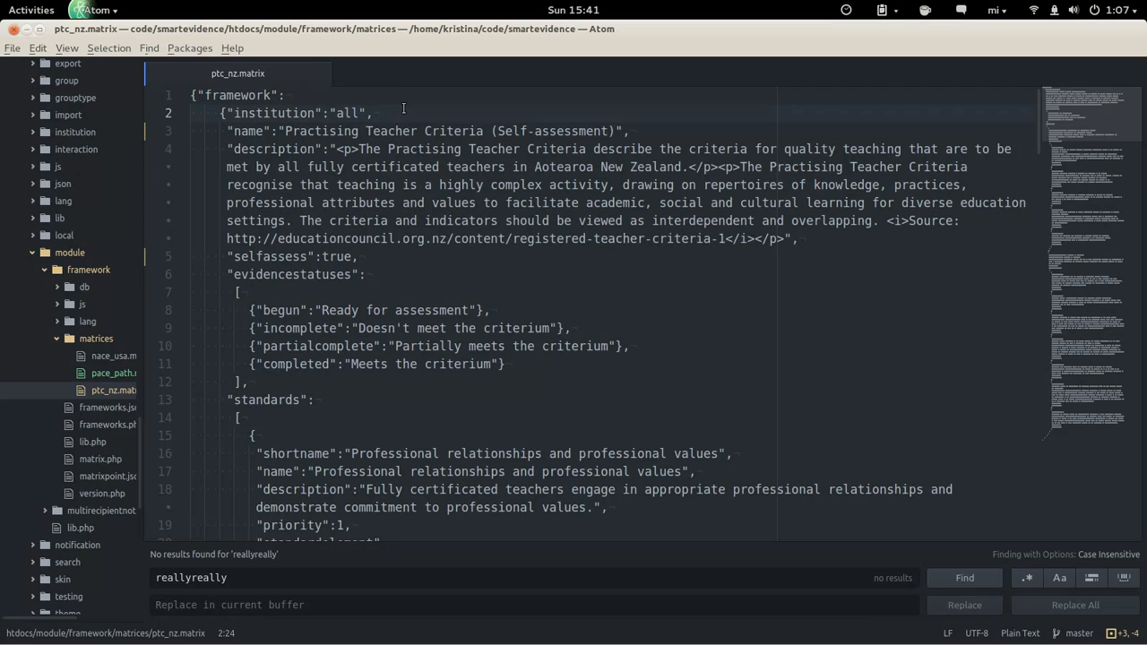
- Compare the matrix file's "name" entry with the framework title on the portfolio owner's SmartEvidence map in the private Firefox window
double_click(245, 131)
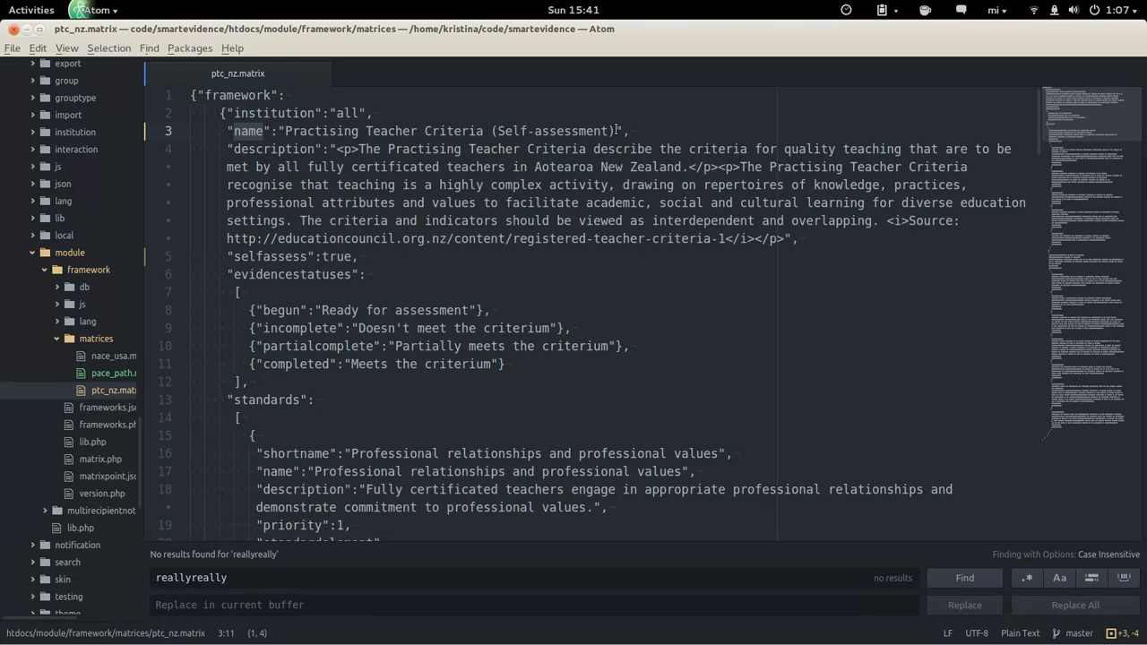
key("alt+Tab")
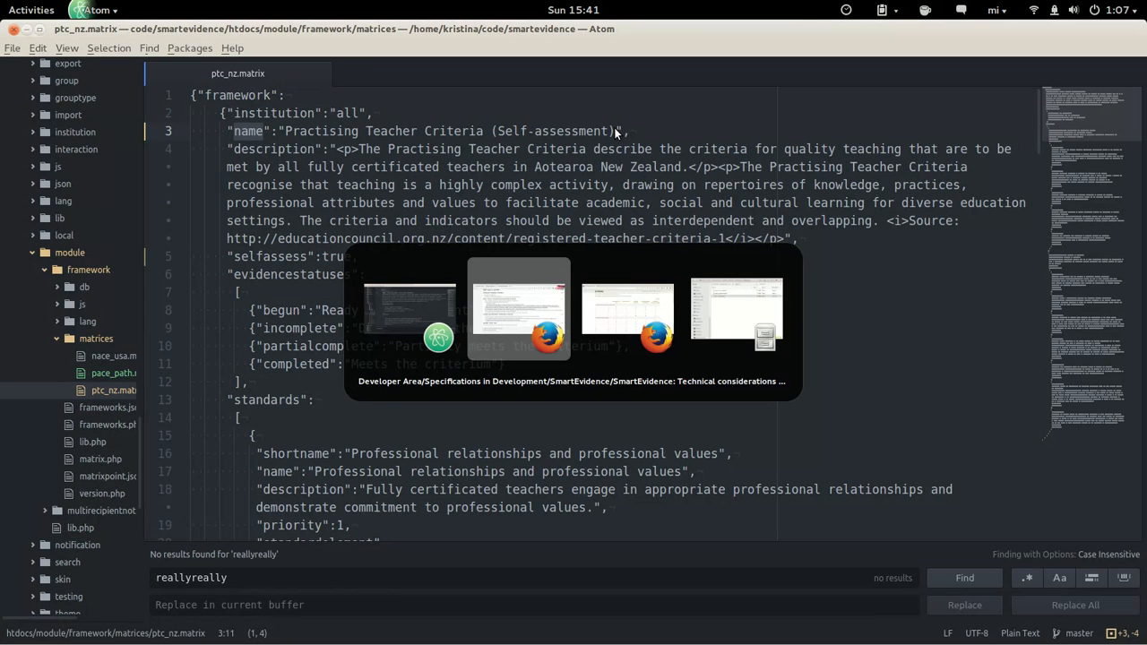
key("alt+Tab")
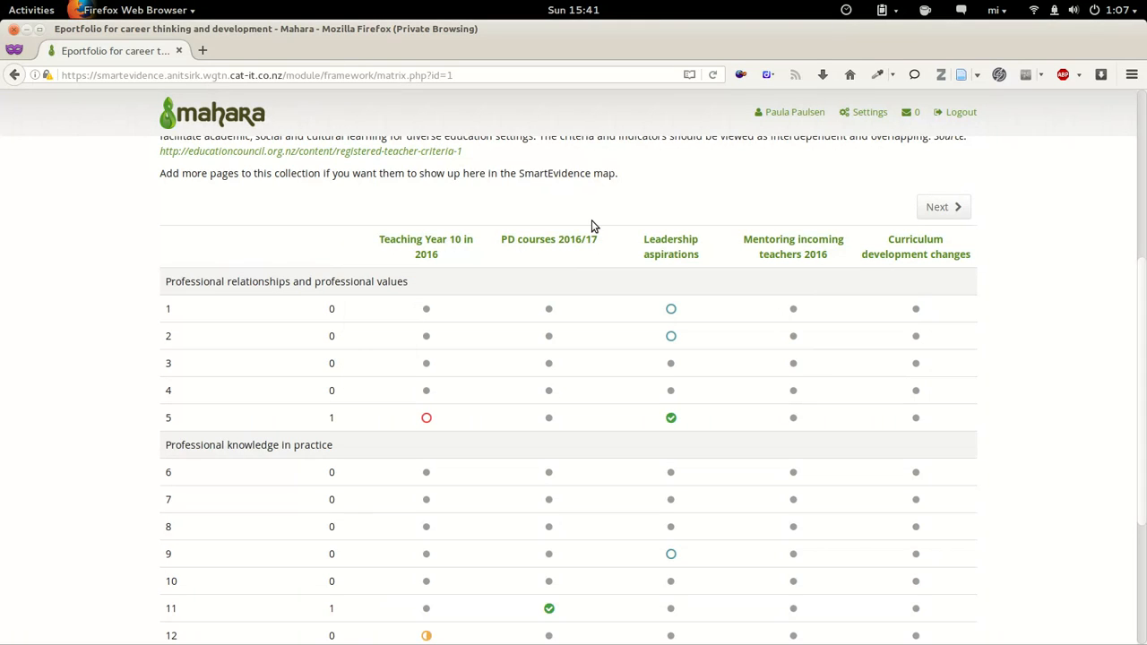
scroll(591, 226, "up", 2)
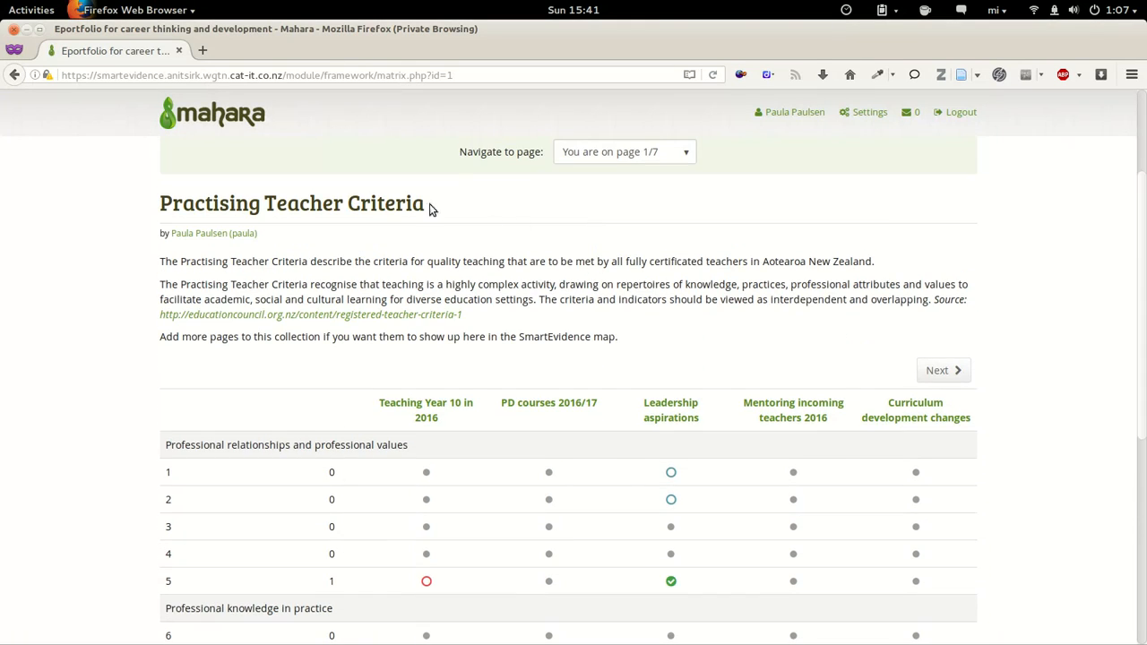
left_click_drag(426, 204, 154, 199)
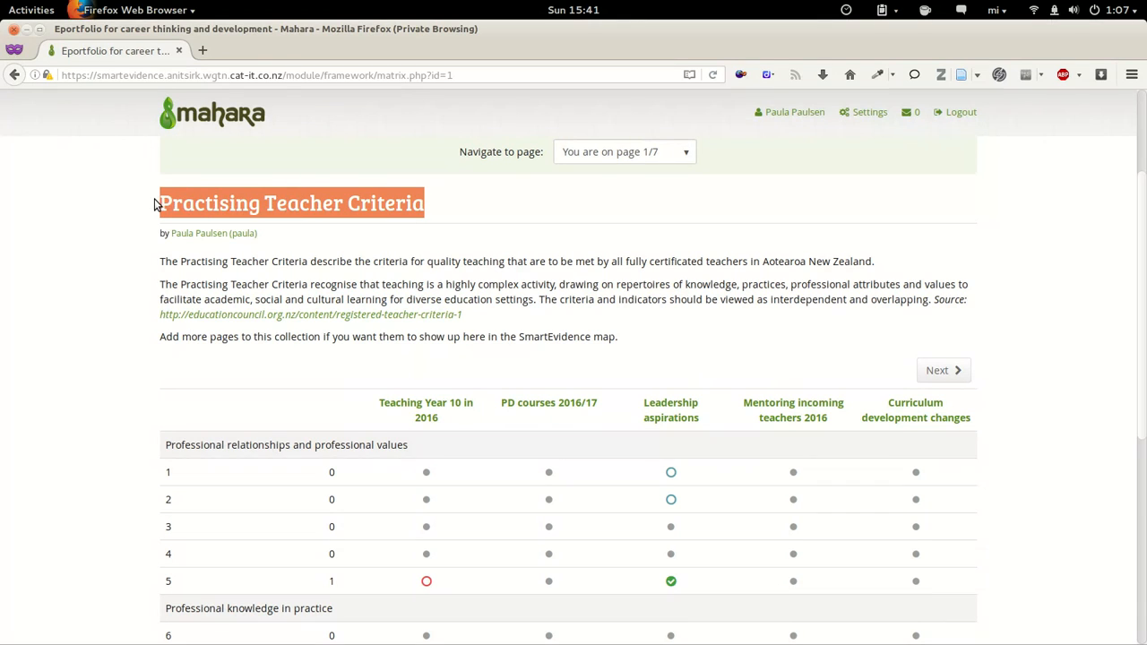
scroll(120, 238, "up", 1)
left_click(121, 236)
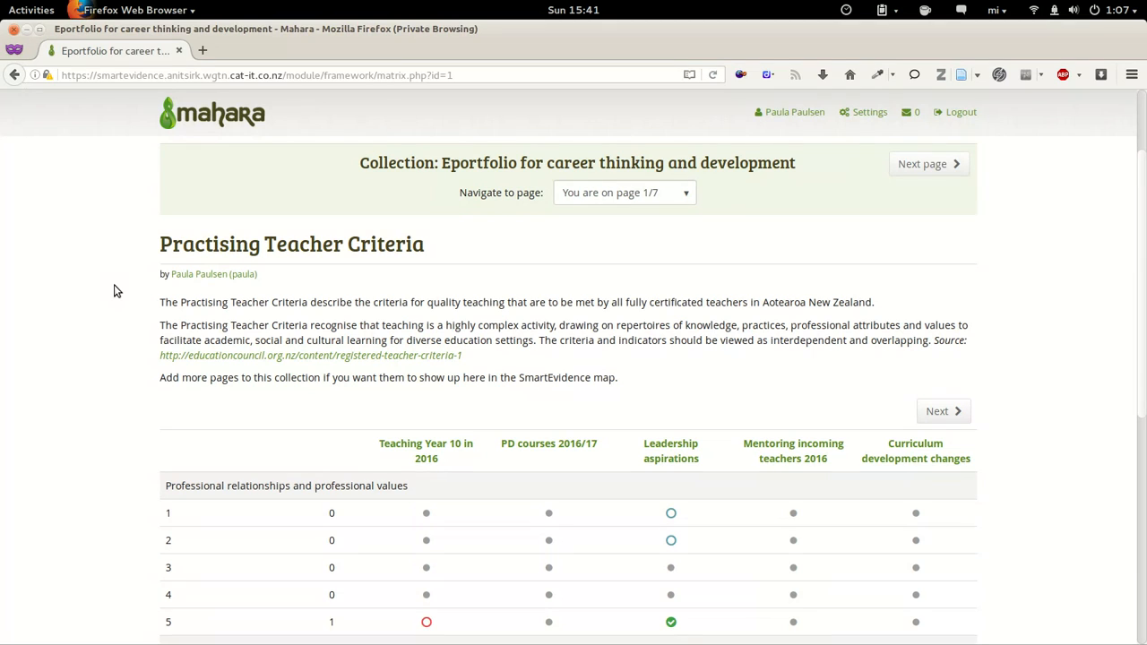
- Compare the "description" entry in Atom with the introductory paragraphs on the portfolio owner's SmartEvidence map in Firefox
key("alt+Tab")
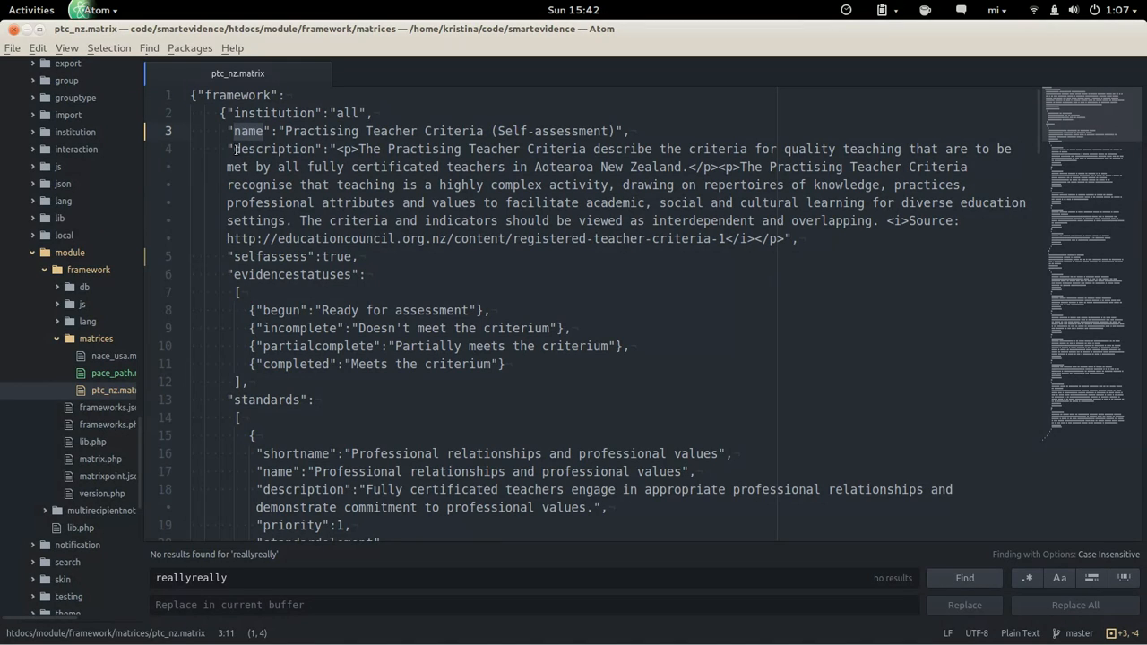
key("alt+Tab")
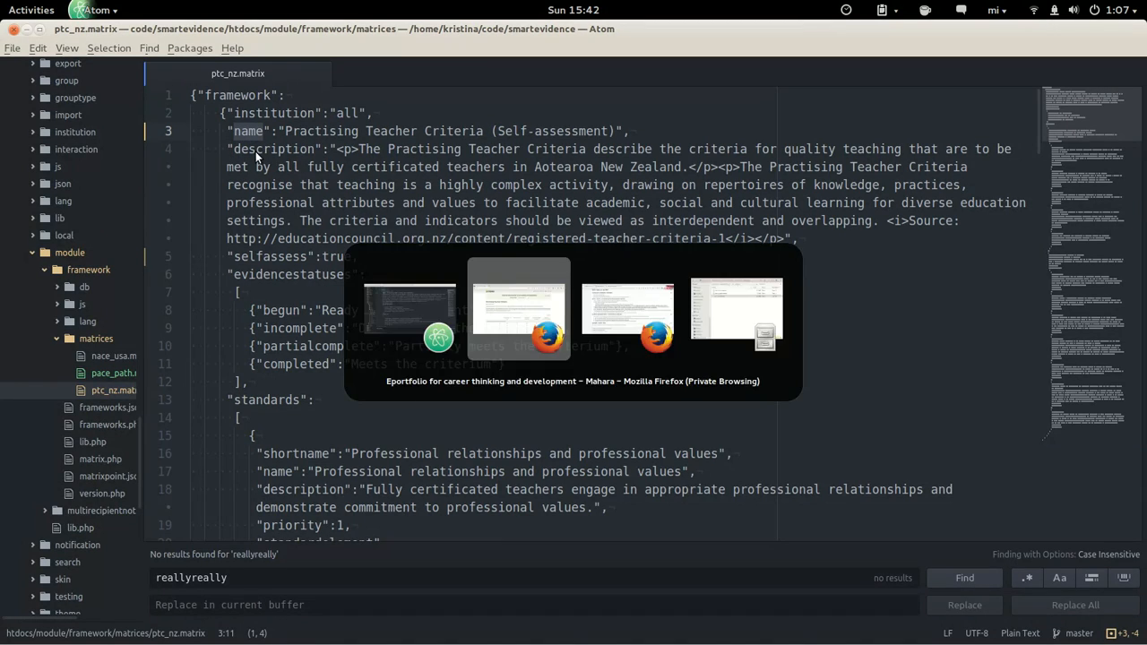
left_click_drag(161, 303, 467, 361)
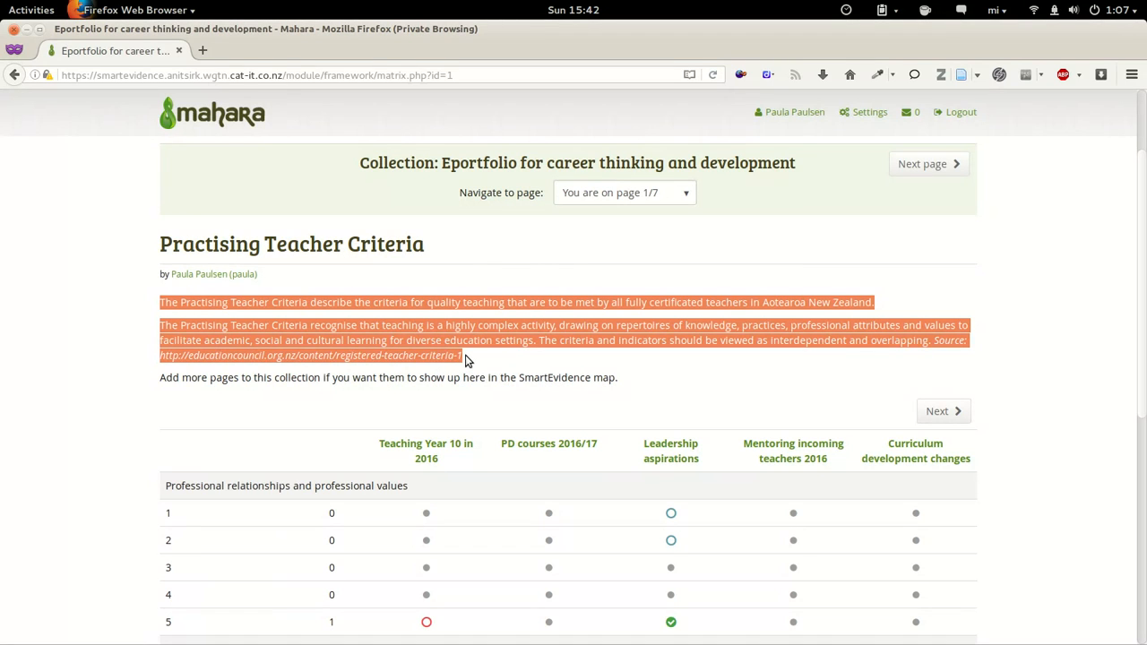
left_click(153, 306)
key("alt+Tab")
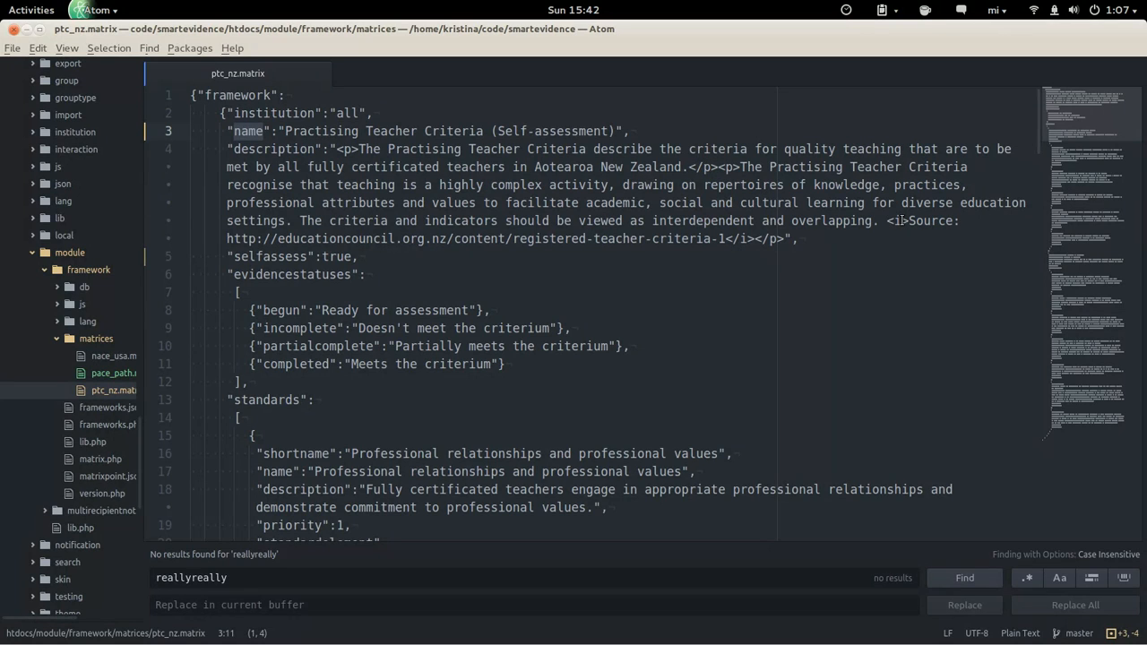
left_click(901, 221)
key("BackSpace")
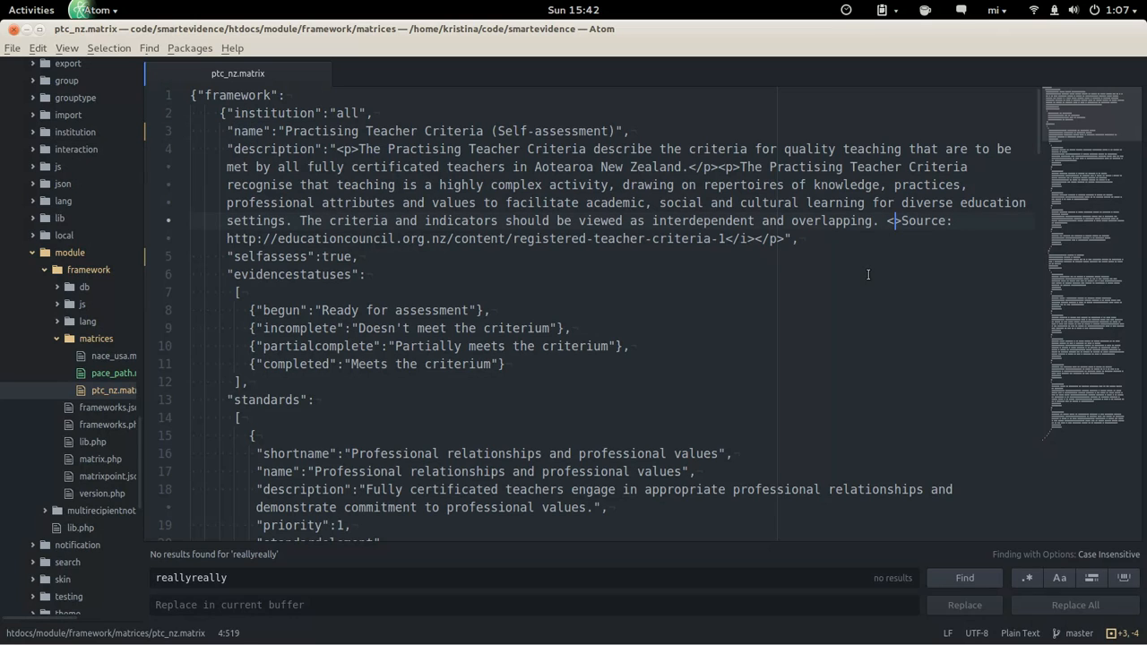
type("a")
key("Delete")
type("href=")
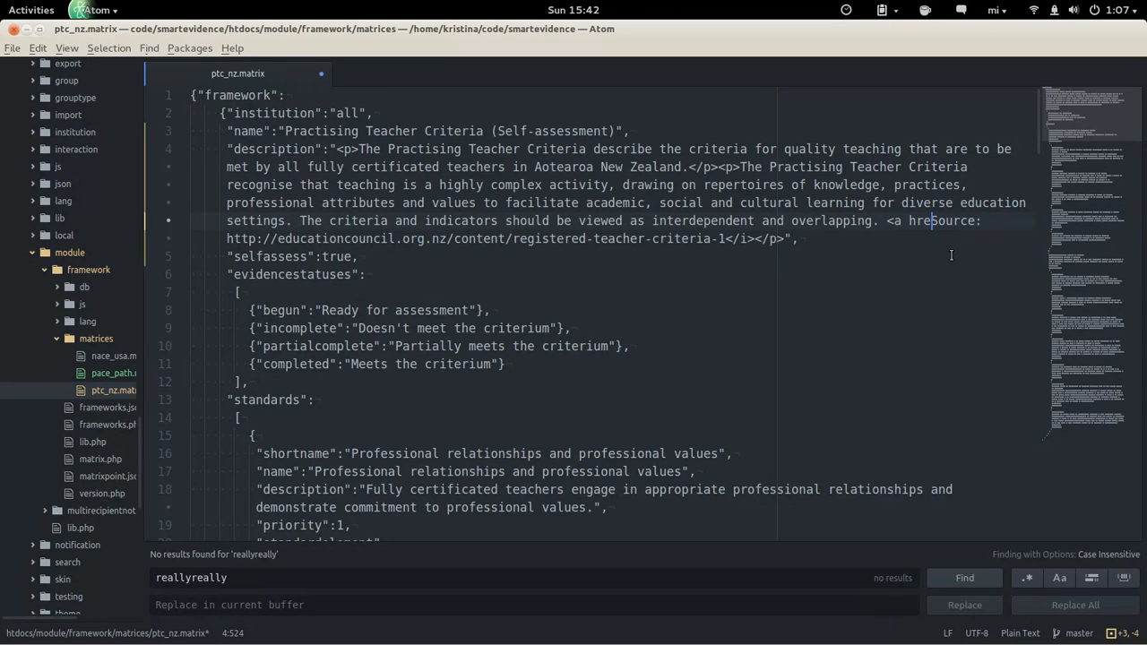
type("\"")
left_click_drag(723, 239, 227, 241)
key("ctrl+c")
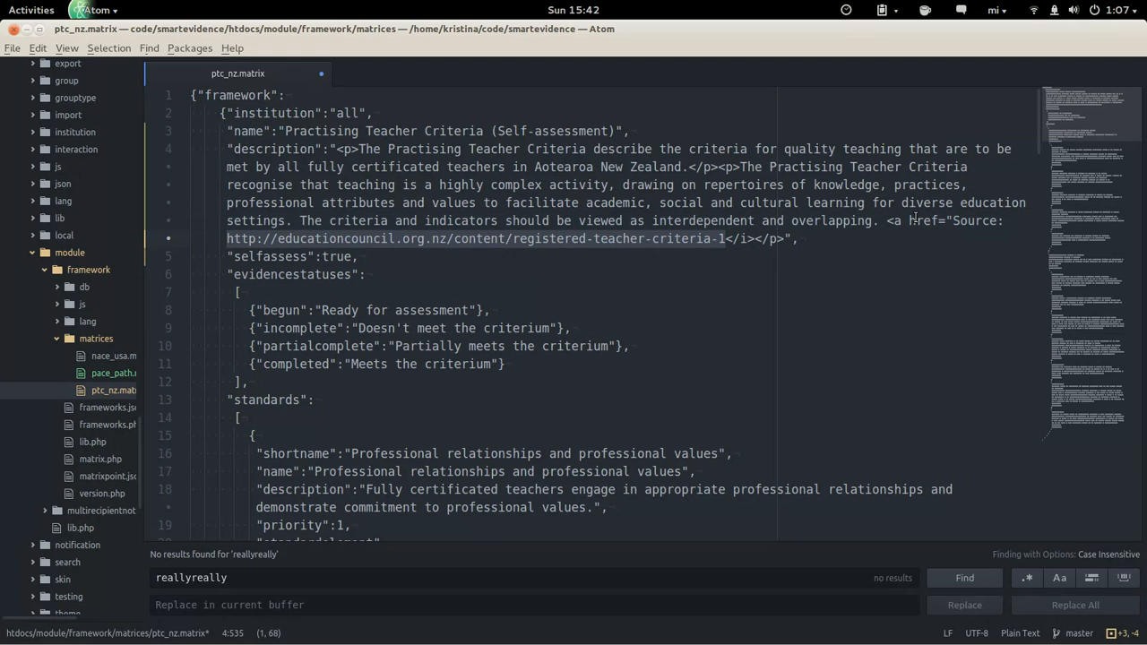
left_click(952, 220)
key("ctrl+v")
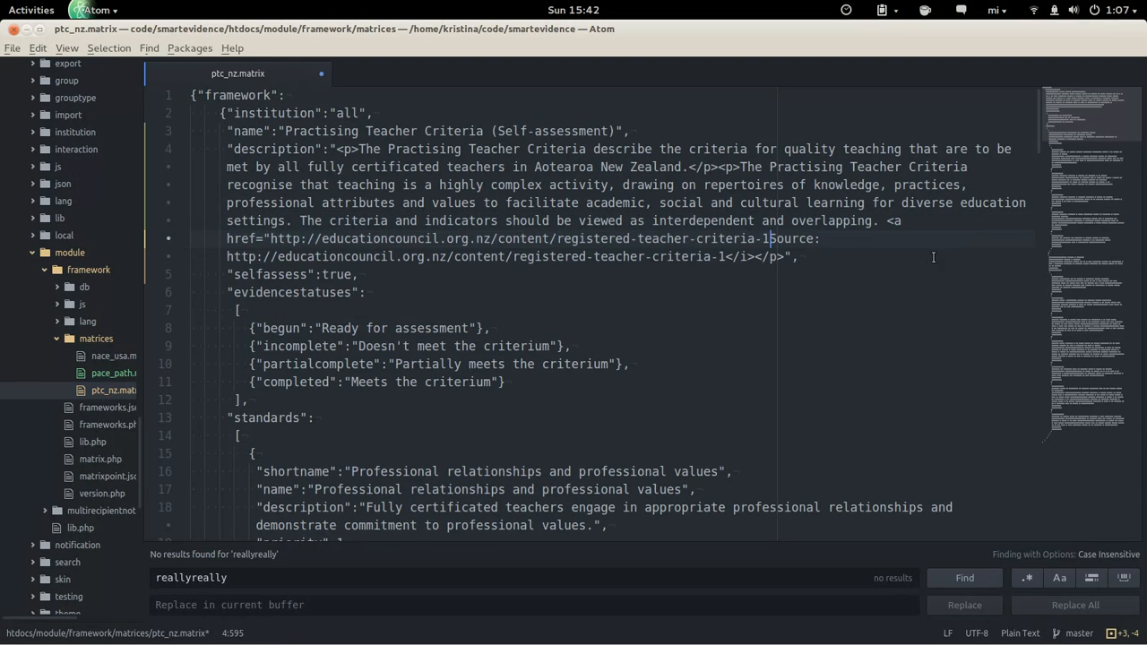
type("\">")
- Delete the colon and the plain URL after "Source" in the framework description
key("Right")
key("Right")
key("Right")
key("Right")
key("Right")
key("Right")
key("shift+Down")
key("shift+Left")
key("shift+Left")
key("shift+Left")
key("shift+Left")
key("shift+Left")
key("shift+Left")
key("shift+Left")
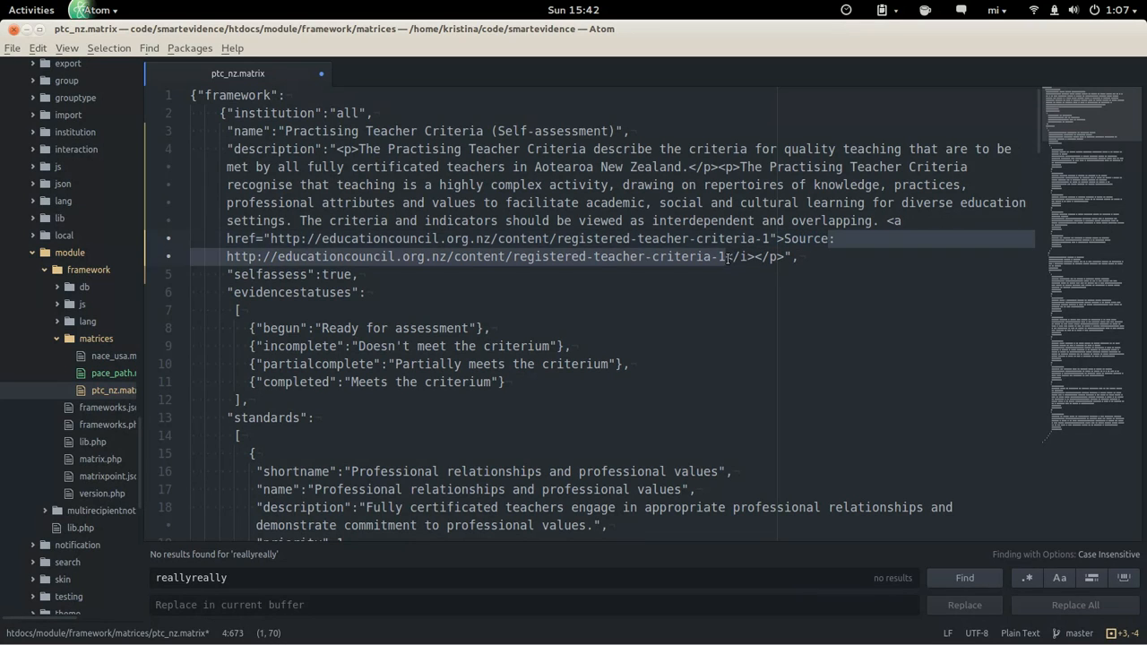
key("BackSpace")
- Change the closing italic tag after "Source" to a closing </a> tag
key("Right")
key("Right")
key("Right")
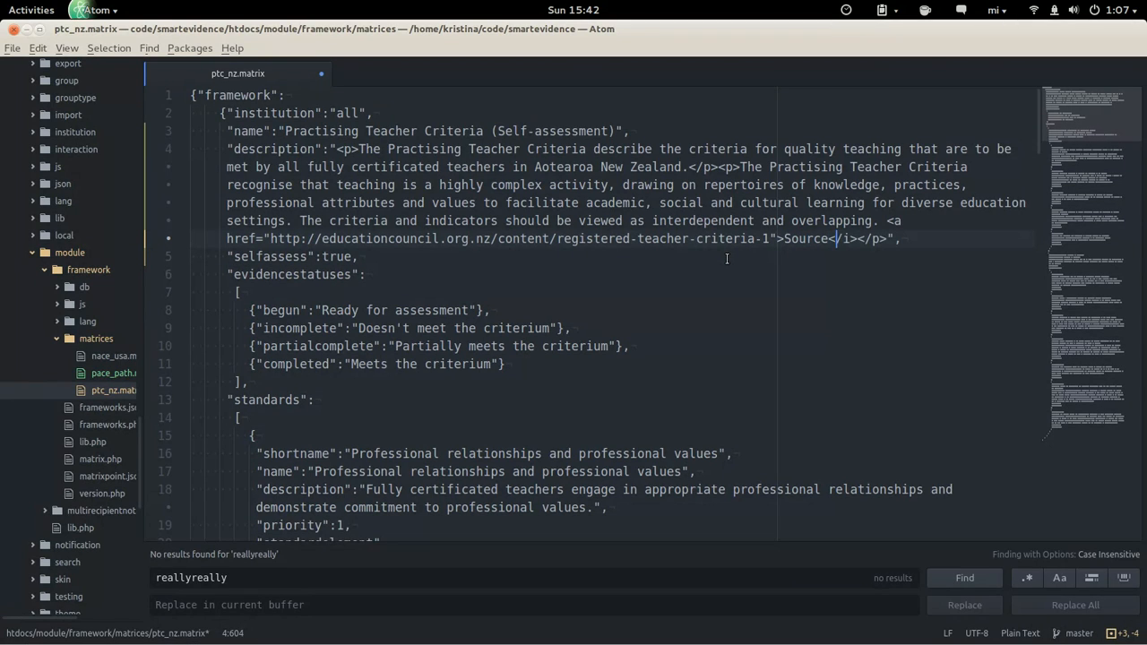
key("BackSpace")
type("a")
- Escape both quotation marks around the link's href URL with backslashes, and save ptc_nz.matrix
left_click(333, 151)
left_click(263, 239)
type("\\")
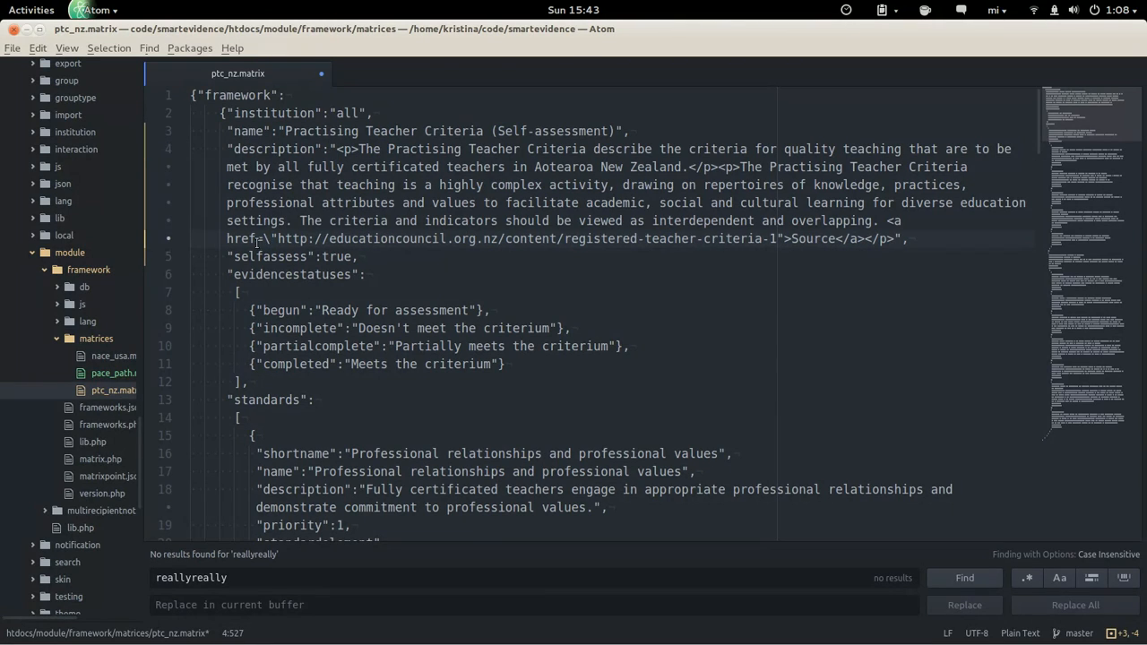
key("shift+Left")
key("ctrl+c")
left_click(778, 239)
key("ctrl+v")
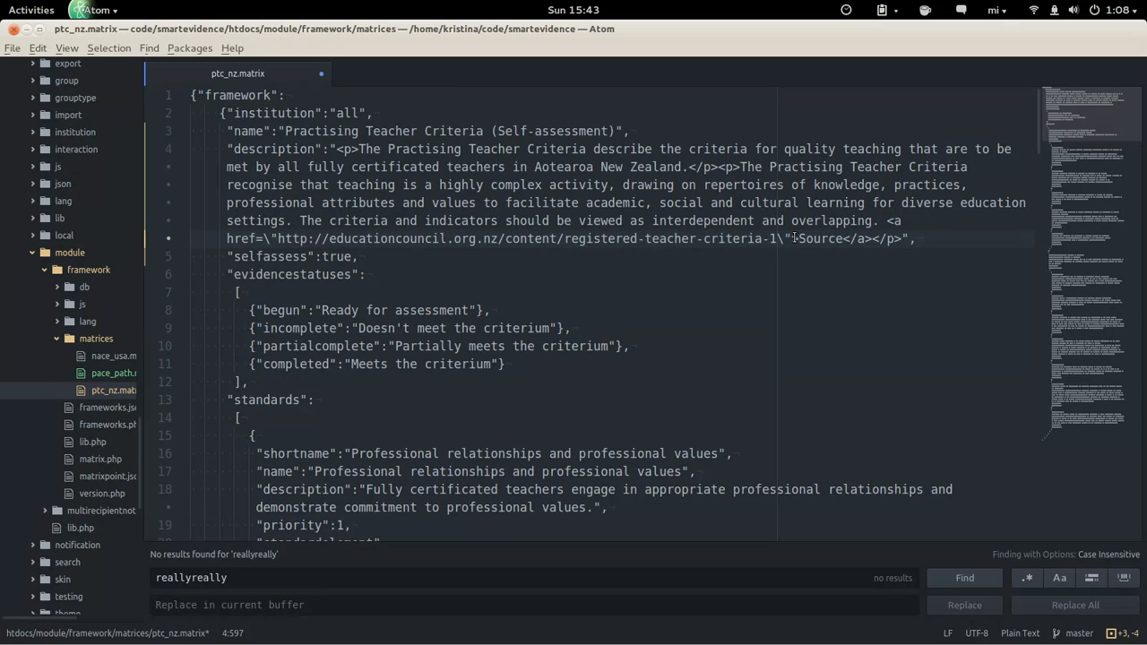
key("ctrl+s")
- Compare the "selfassess" and "evidencestatuses" entries with the status labels on the SmartEvidence map in the private Firefox window
left_click(263, 257)
scroll(416, 268, "down", 2)
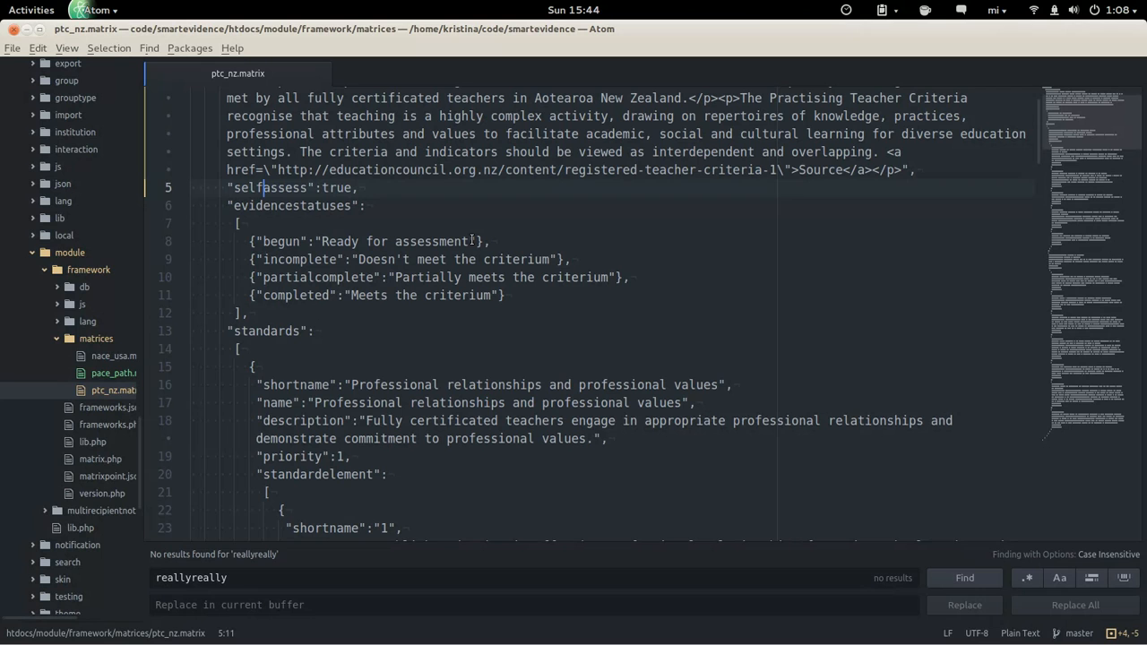
key("alt+Tab")
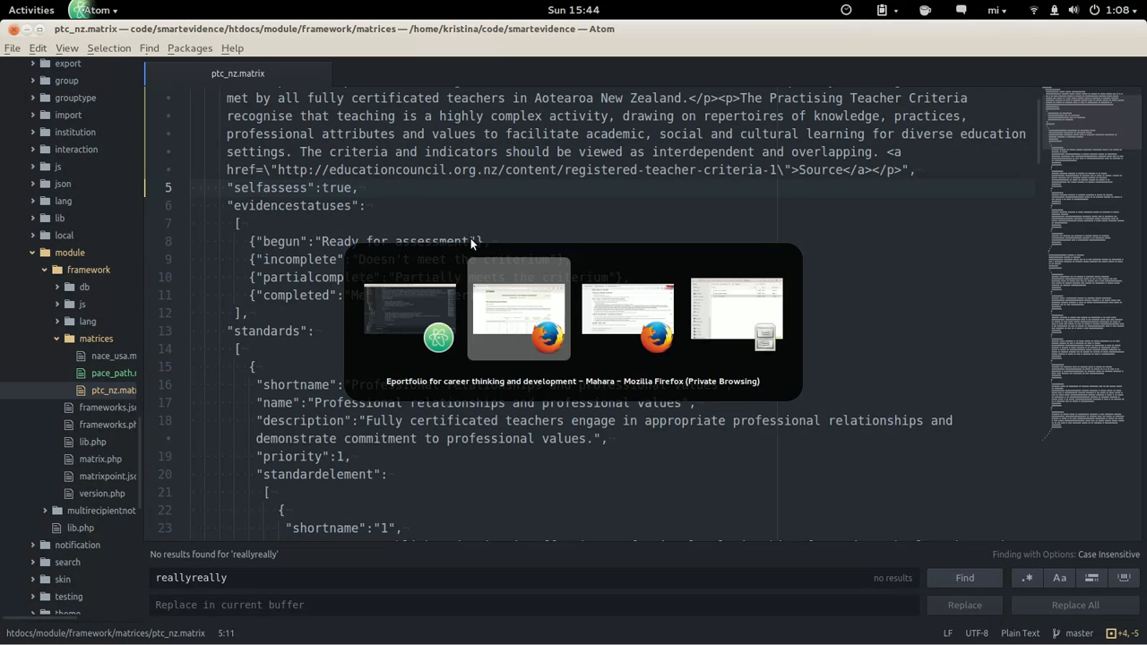
scroll(867, 394, "down", 1)
scroll(867, 395, "down", 3)
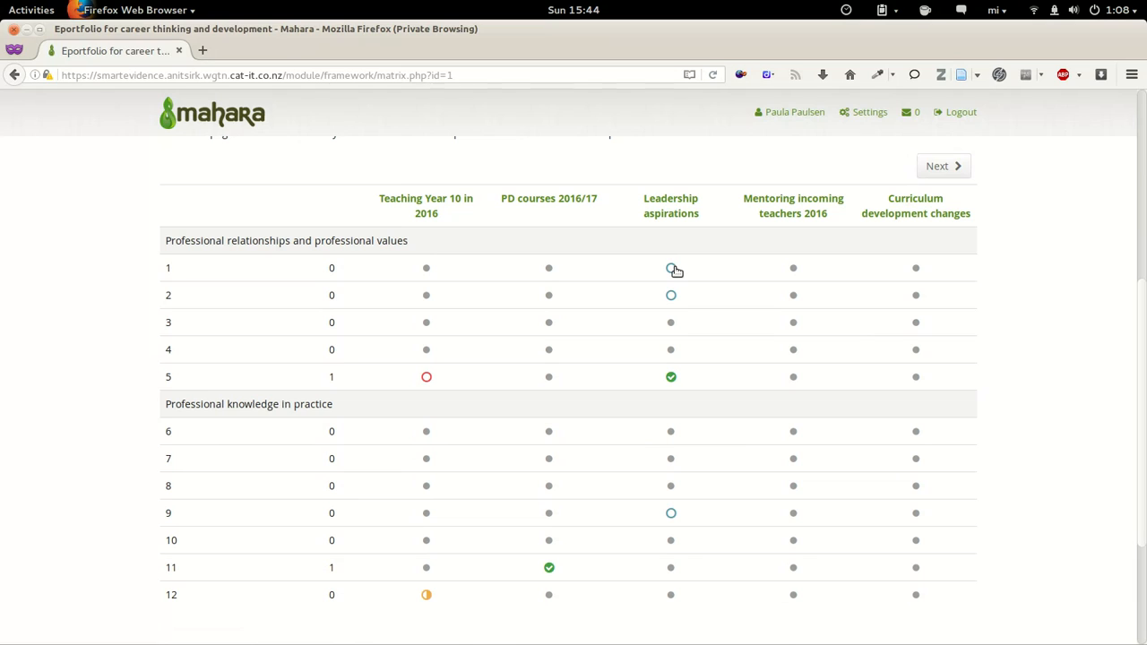
mouse_move(676, 271)
mouse_move(673, 380)
mouse_move(429, 379)
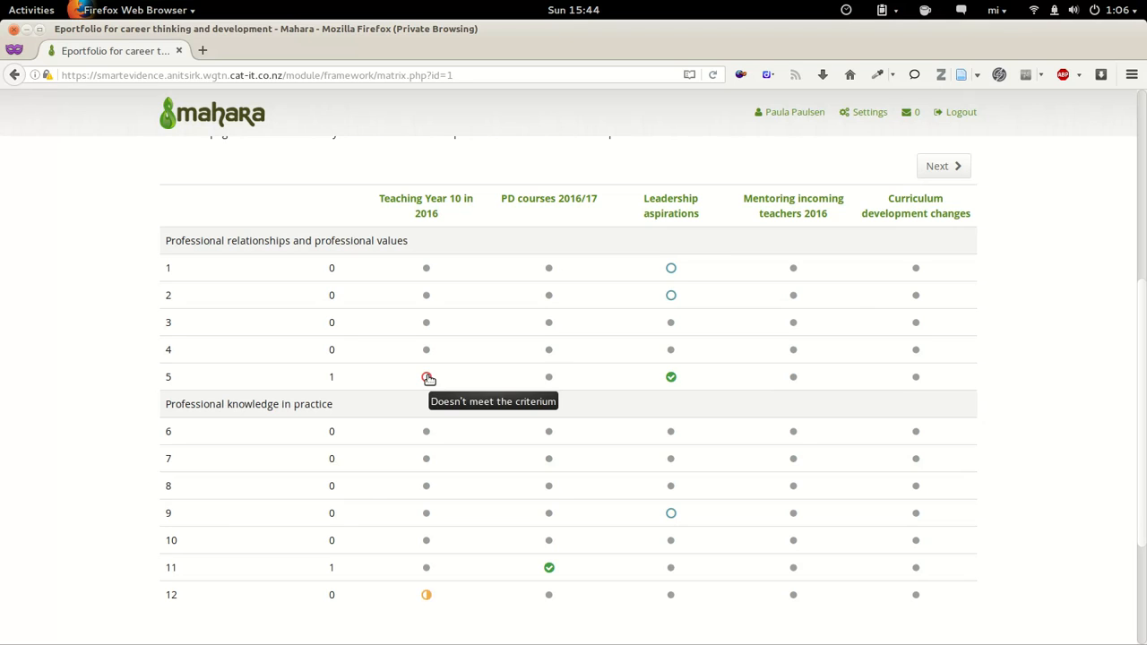
mouse_move(427, 598)
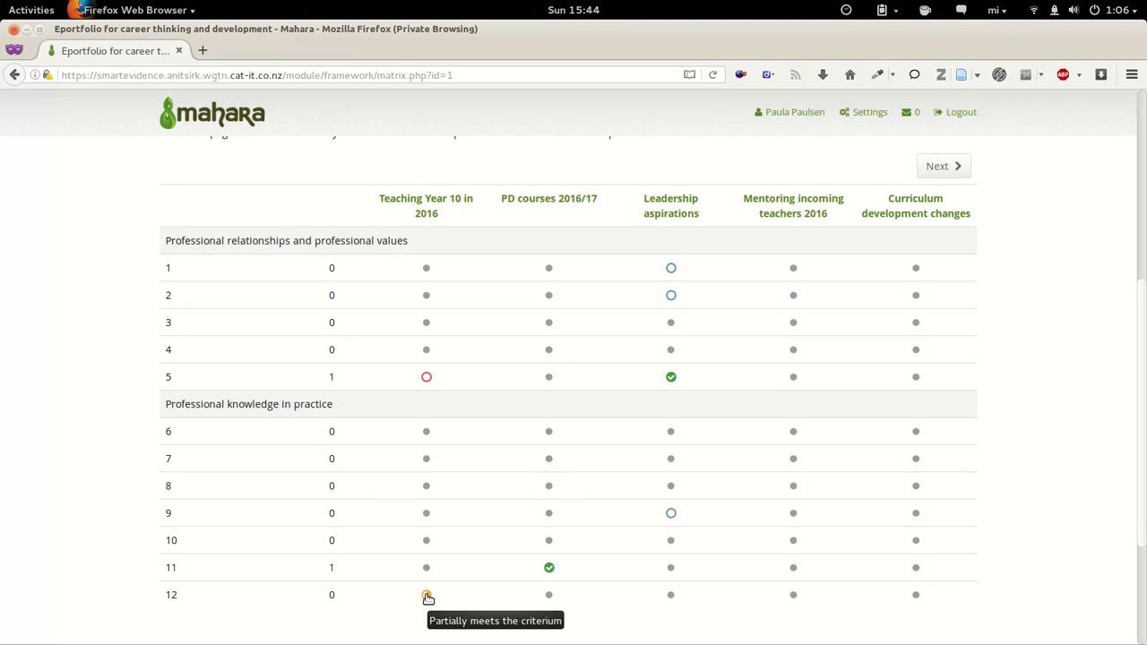
- In Atom, replace "criterium" with "standard" in the incomplete, partialcomplete and completed evidence statuses, and save the file
key("alt+Tab")
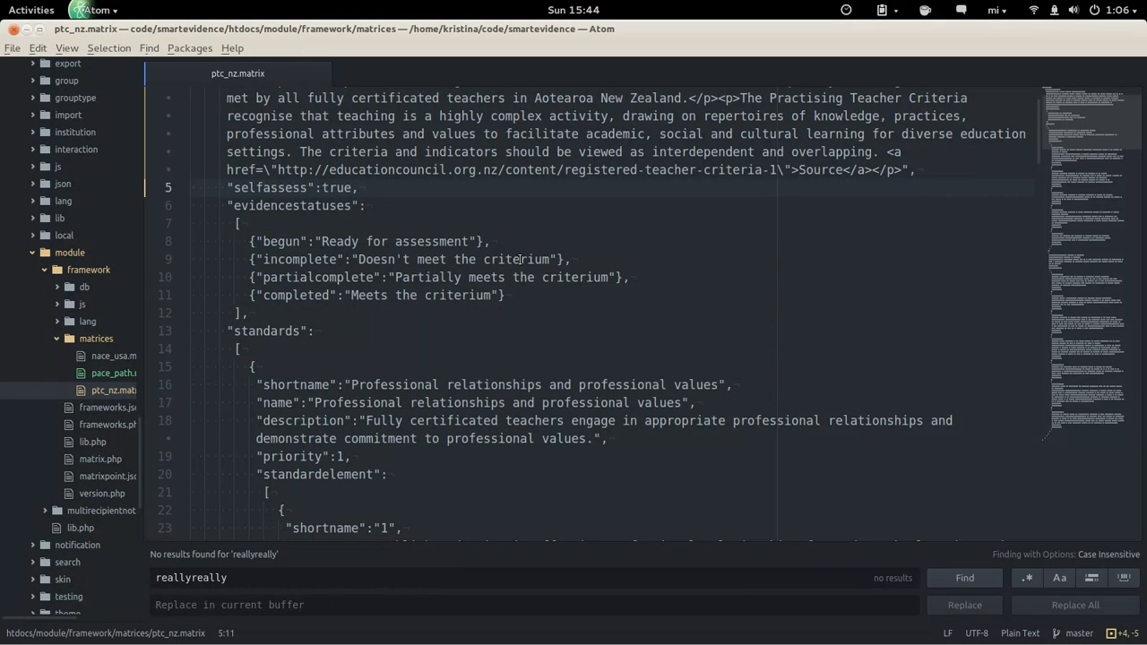
double_click(519, 259)
type("standard")
double_click(567, 277)
type("standard")
double_click(471, 295)
type("standard")
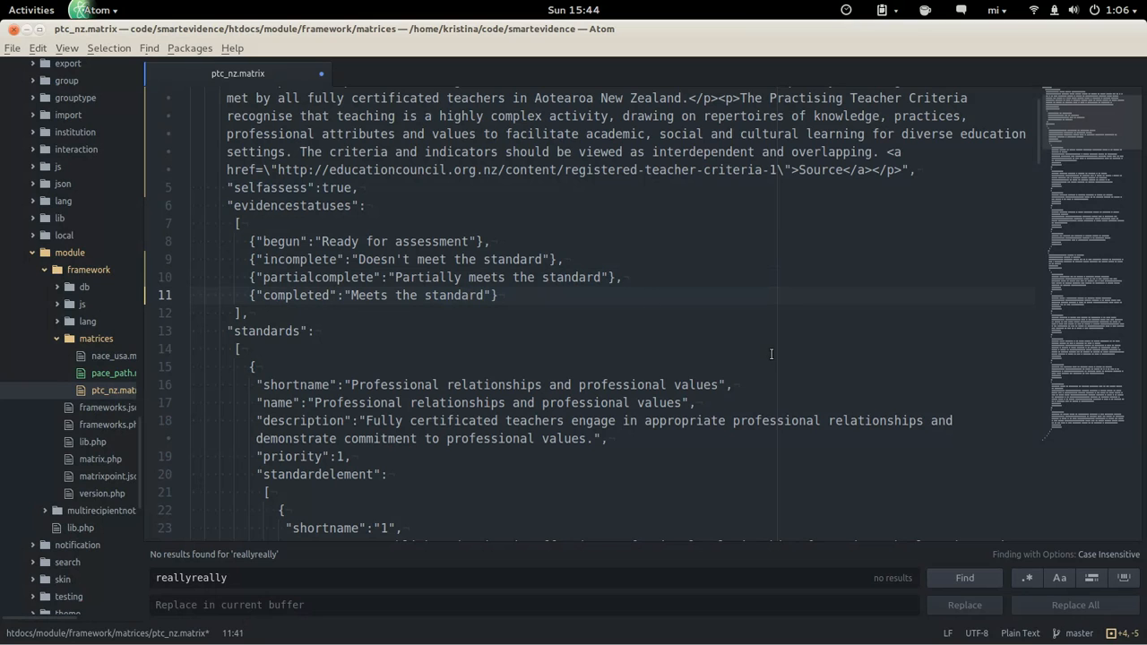
scroll(771, 354, "down", 3)
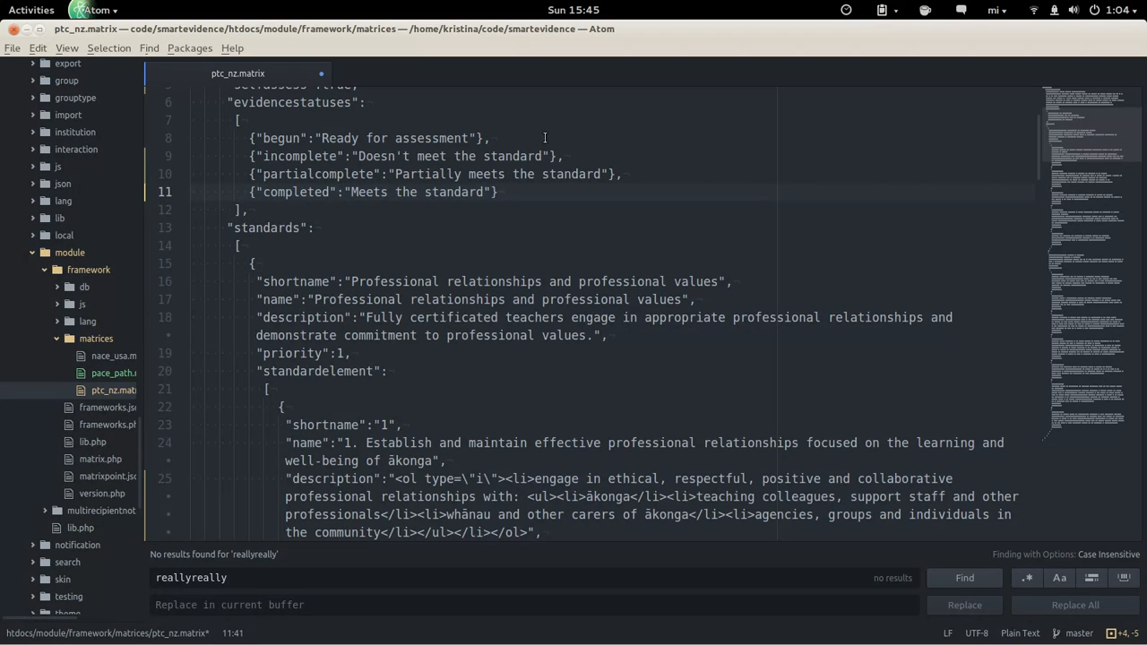
key("ctrl+s")
- Compare the first standard's shortname, name and description in Atom with its heading and pop-up details on the SmartEvidence map in Firefox
scroll(575, 260, "down", 1)
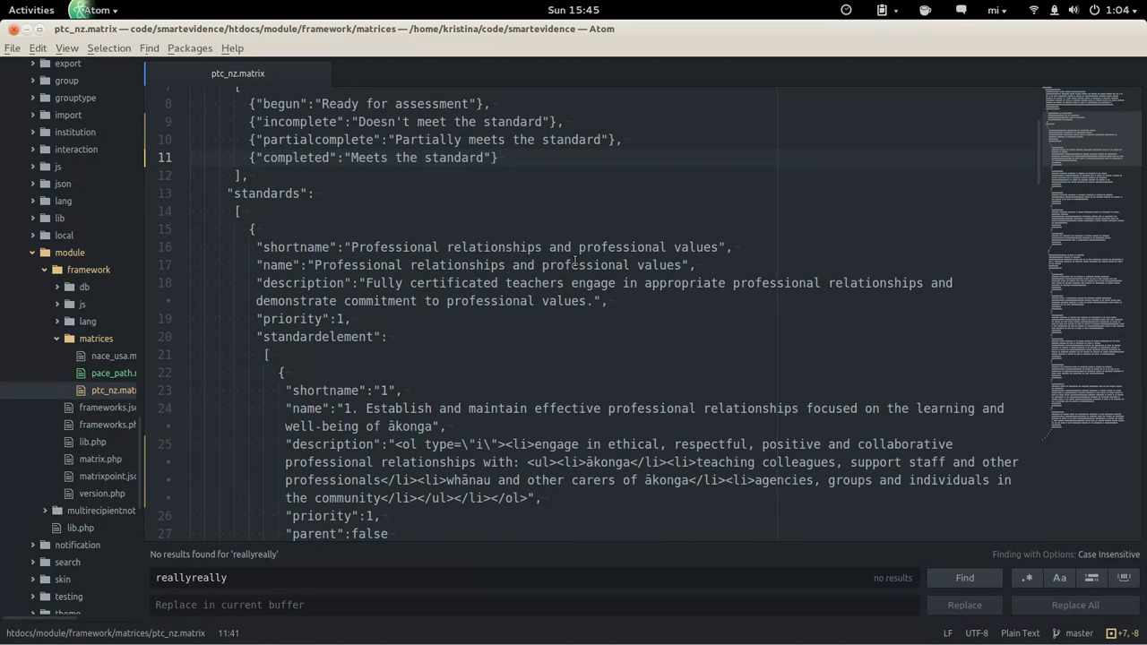
scroll(574, 260, "down", 2)
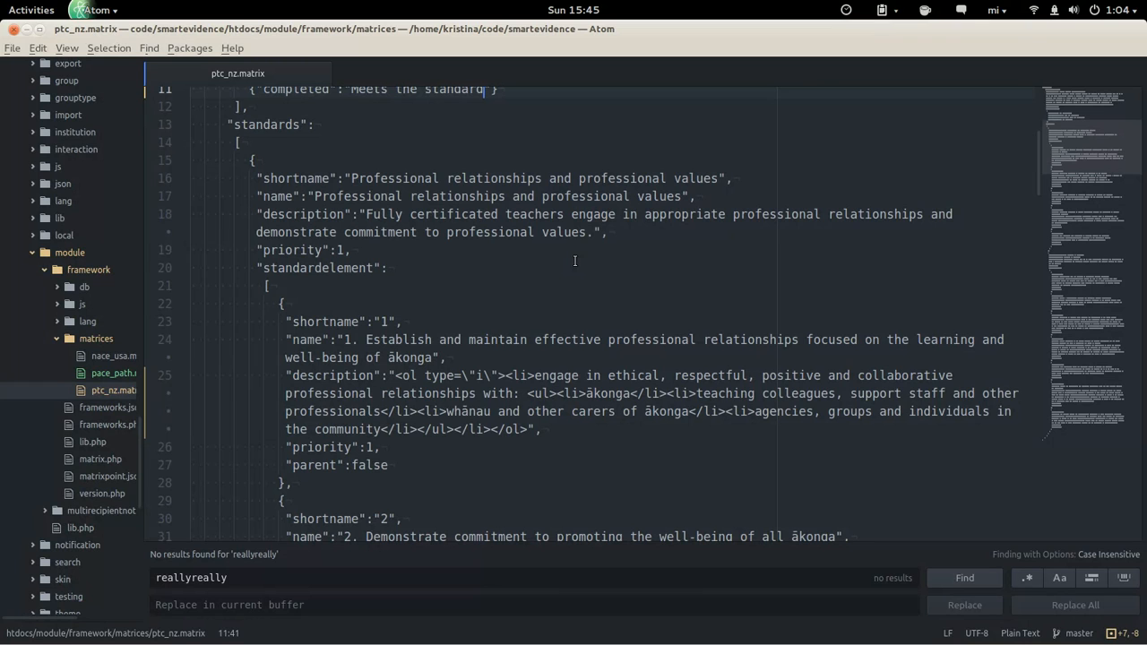
key("alt+Tab")
mouse_move(183, 237)
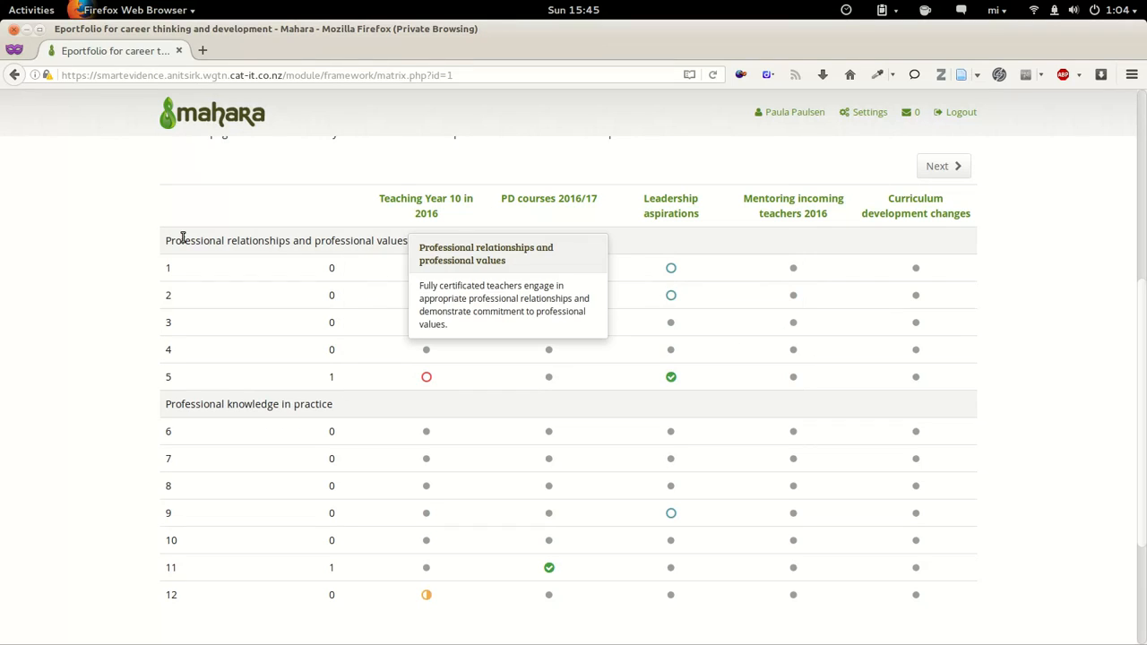
mouse_move(461, 239)
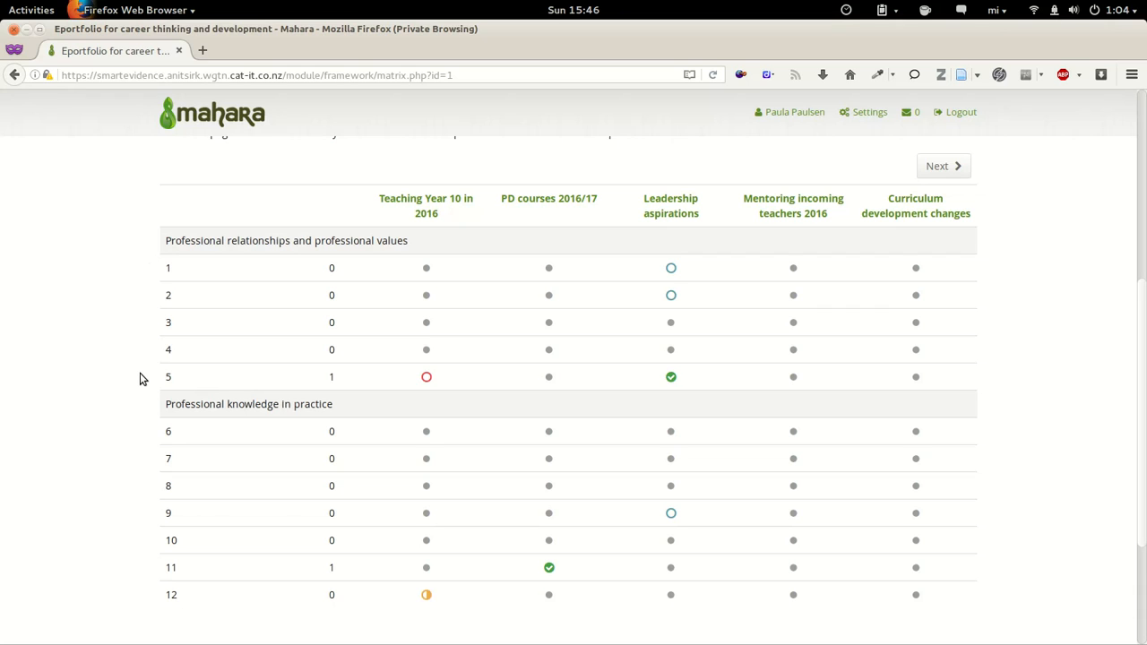
key("alt+Tab")
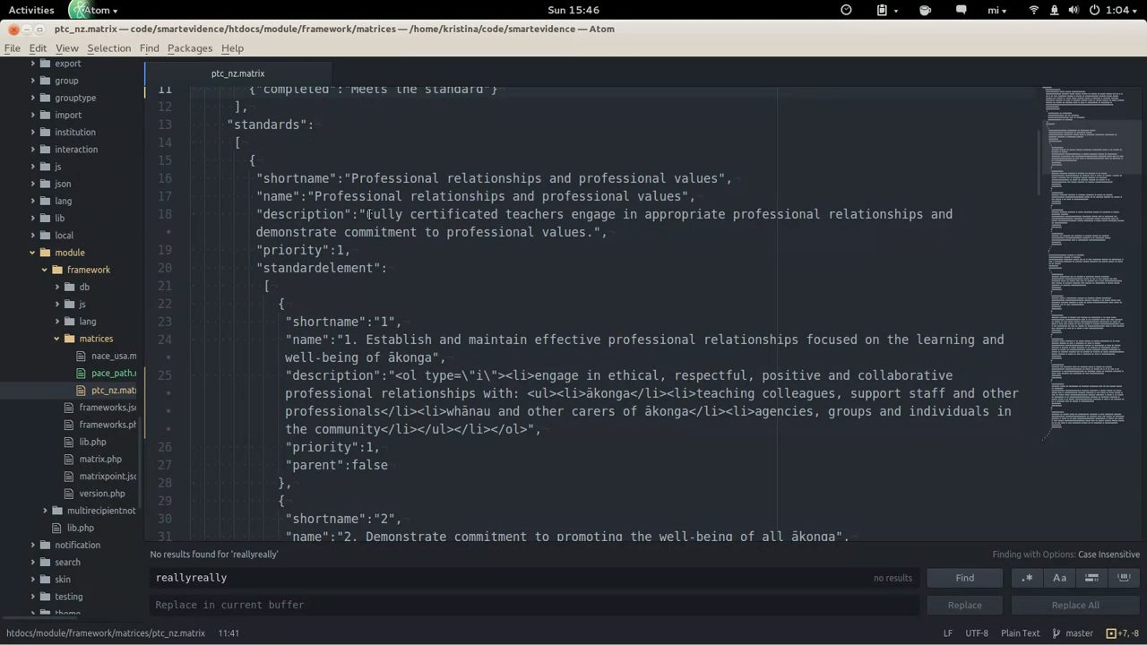
key("alt+Tab")
mouse_move(358, 241)
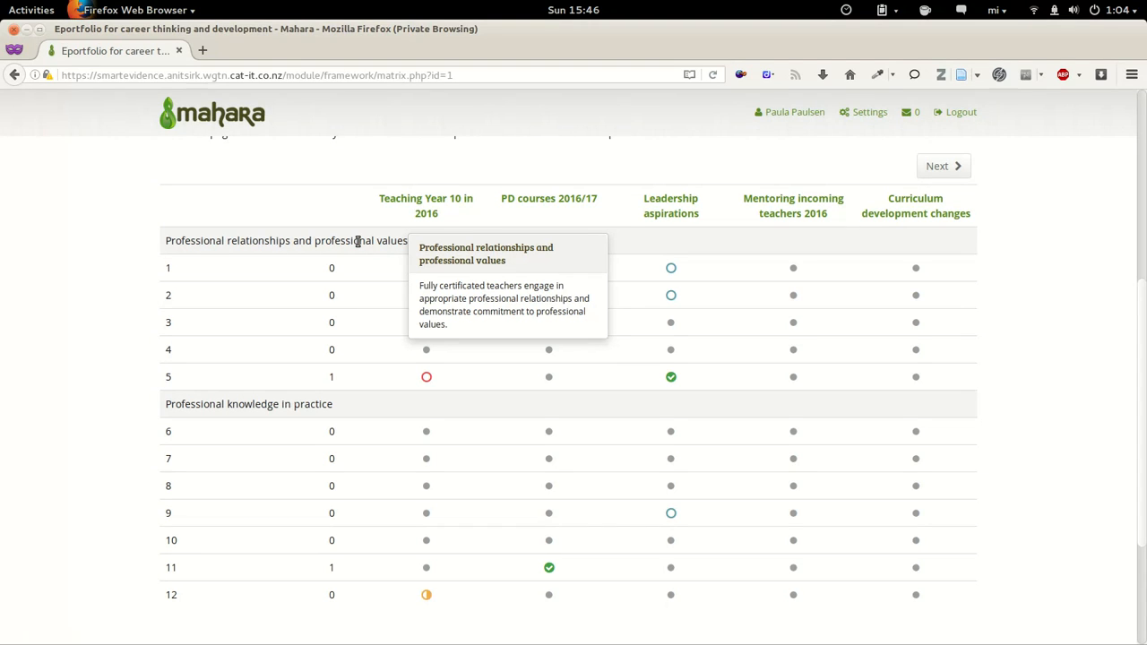
- Compare the first "standardelement" entry in Atom with the details shown for criterion 1 on the SmartEvidence map in Firefox
key("alt+Tab")
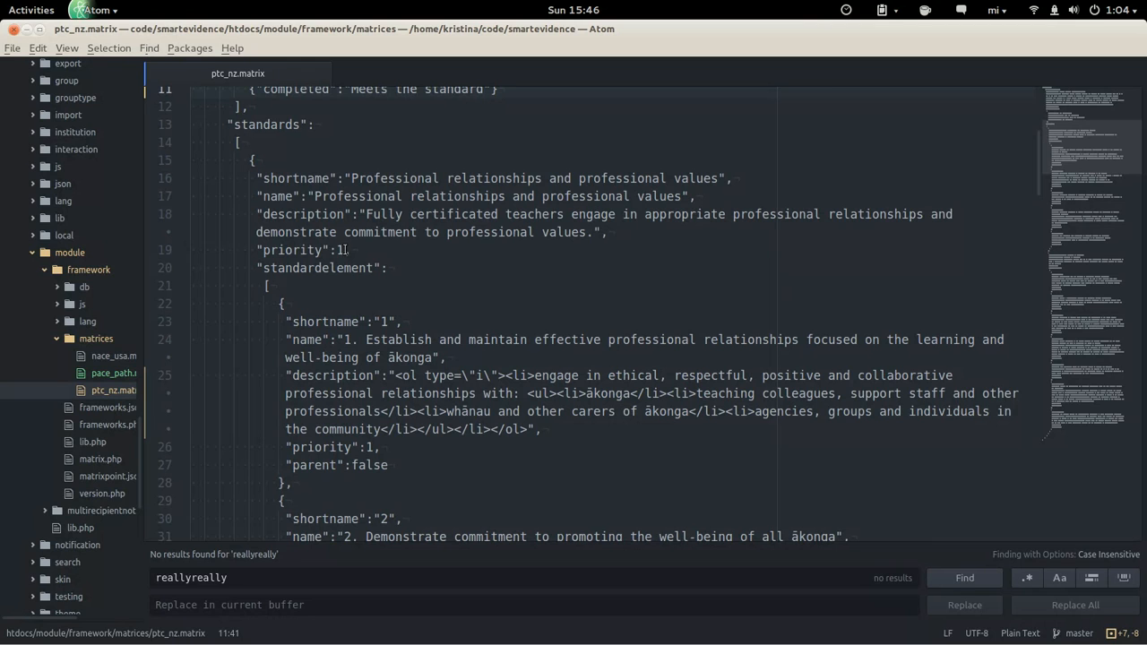
scroll(346, 250, "down", 2)
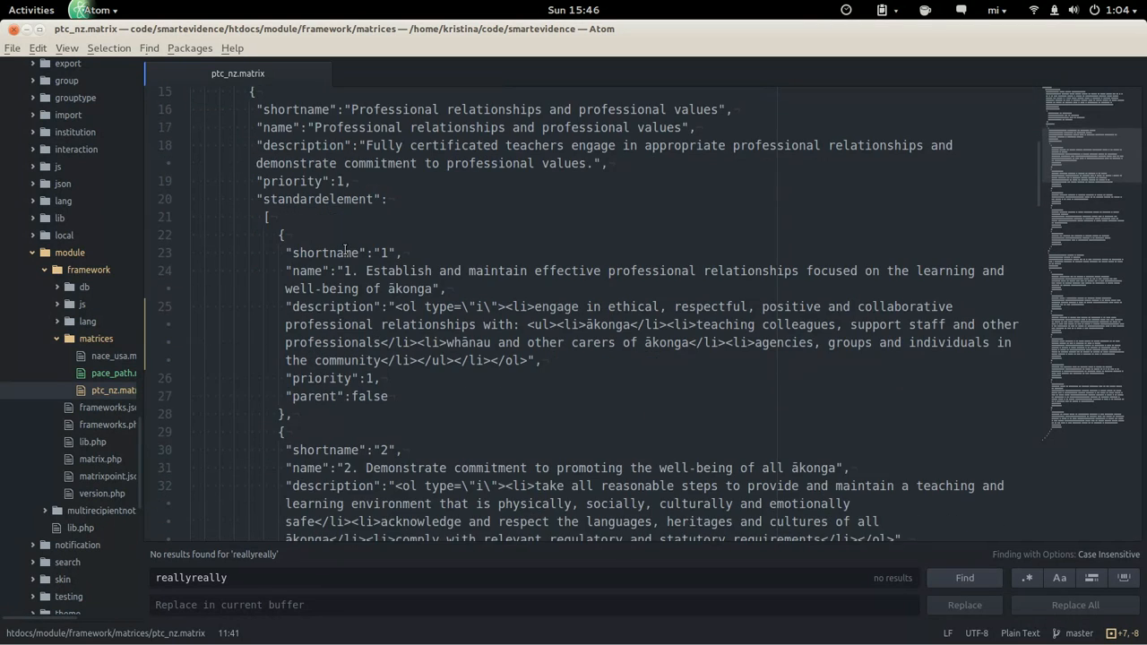
scroll(346, 251, "down", 1)
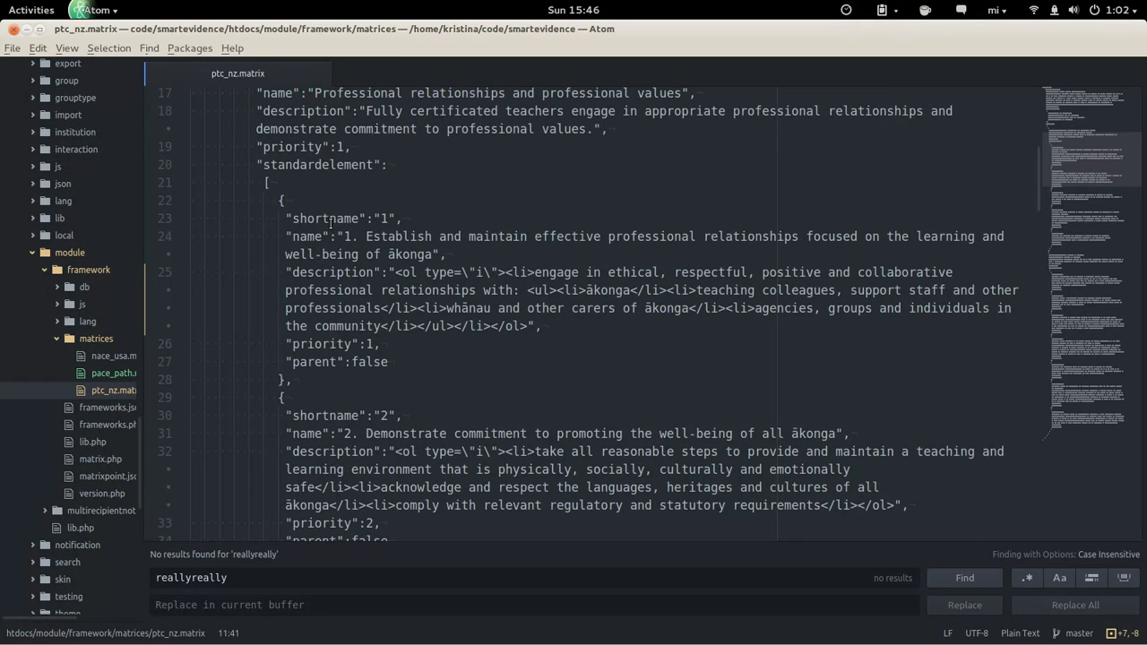
key("alt+Tab")
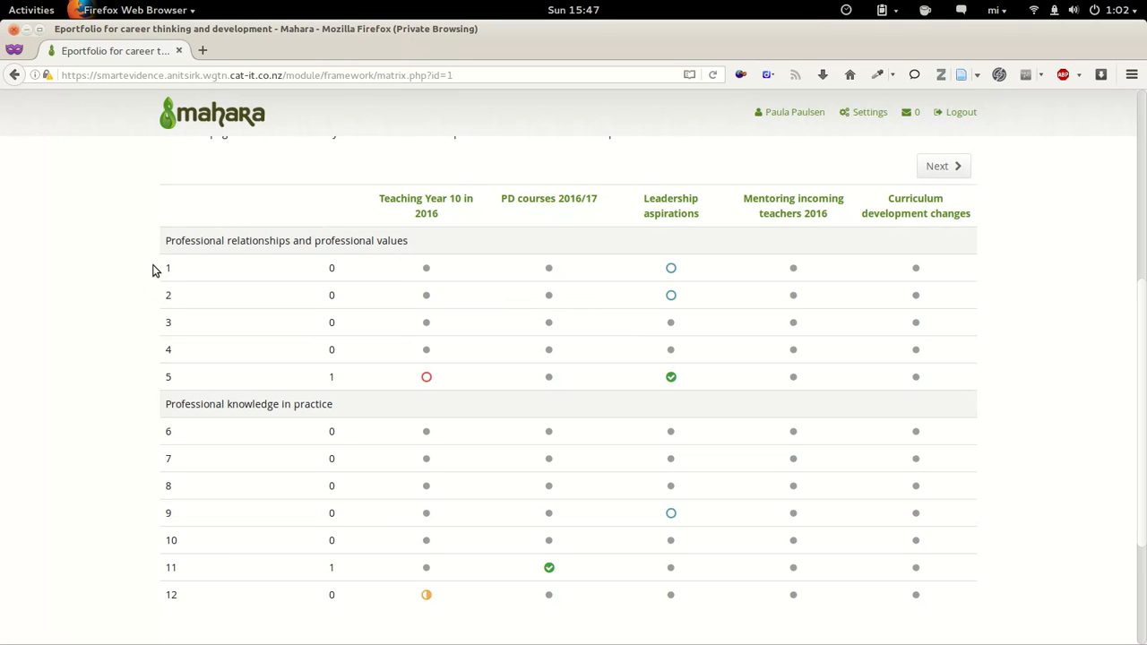
mouse_move(169, 267)
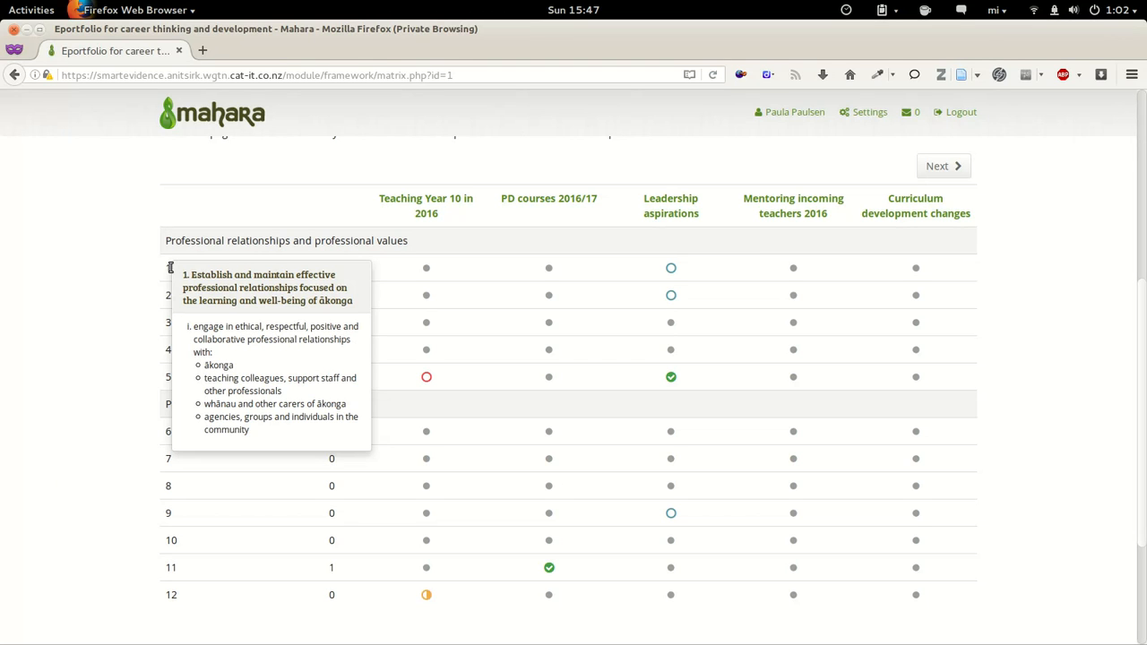
- Switch to Atom, remove the comma after the first standard element's priority value, and put it back
key("alt+Tab")
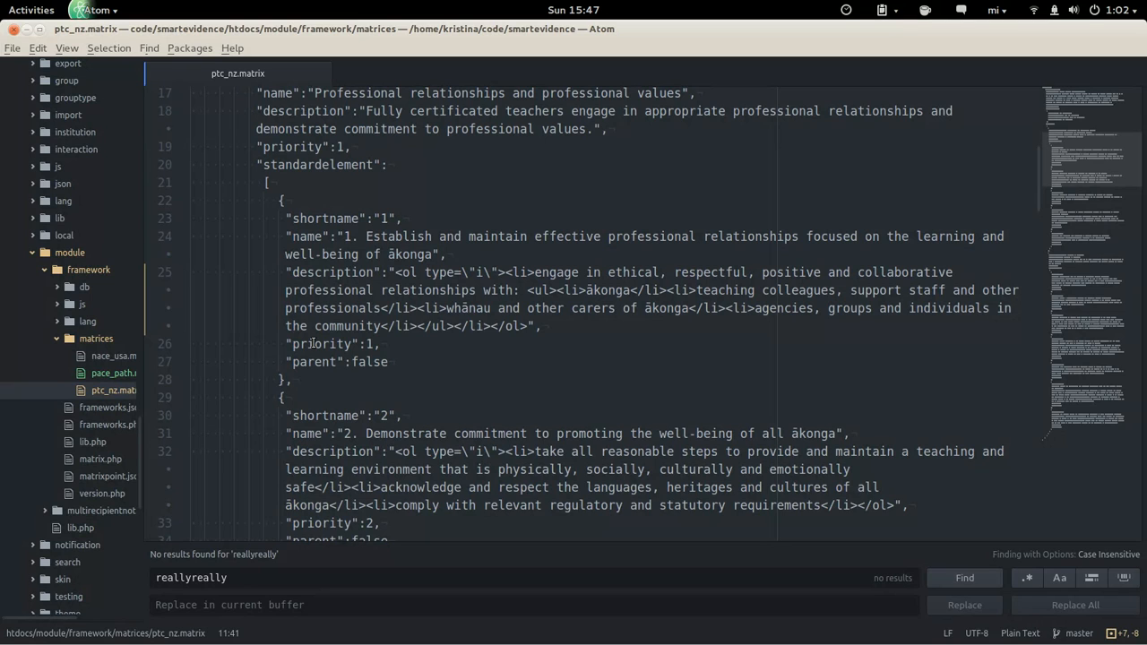
left_click(379, 344)
key("BackSpace")
left_click(375, 344)
type(",")
- Examine the standard element blocks for criteria 1 to 5, including their shortname, priority and parent entries
left_click_drag(279, 200, 293, 380)
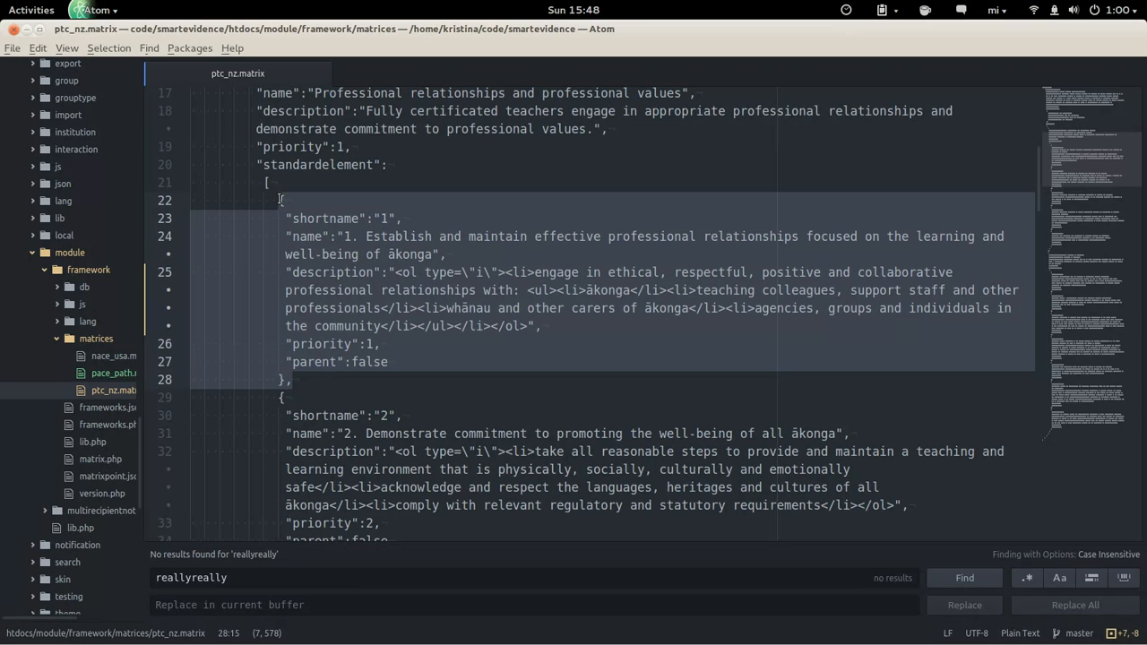
left_click(300, 379)
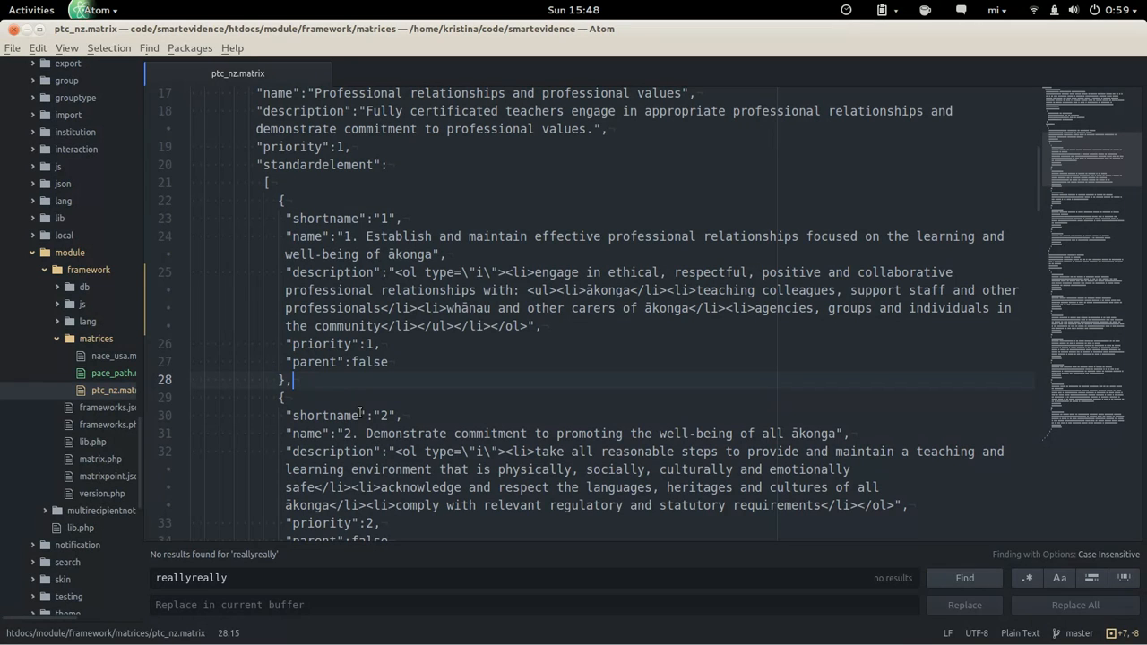
scroll(361, 412, "down", 1)
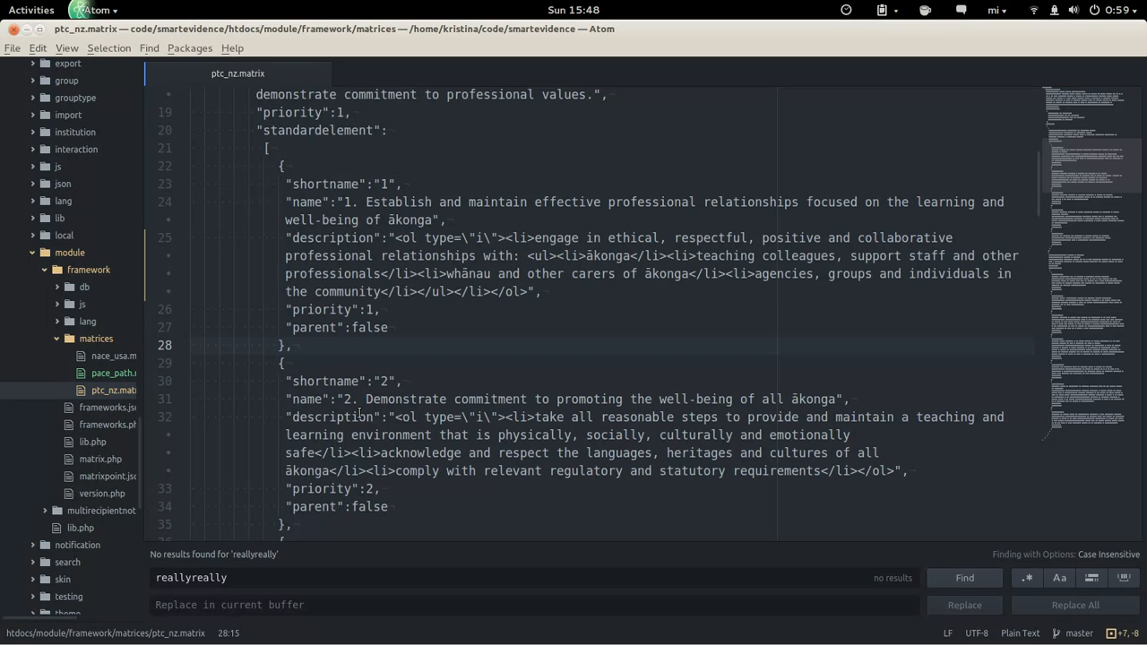
scroll(359, 412, "down", 1)
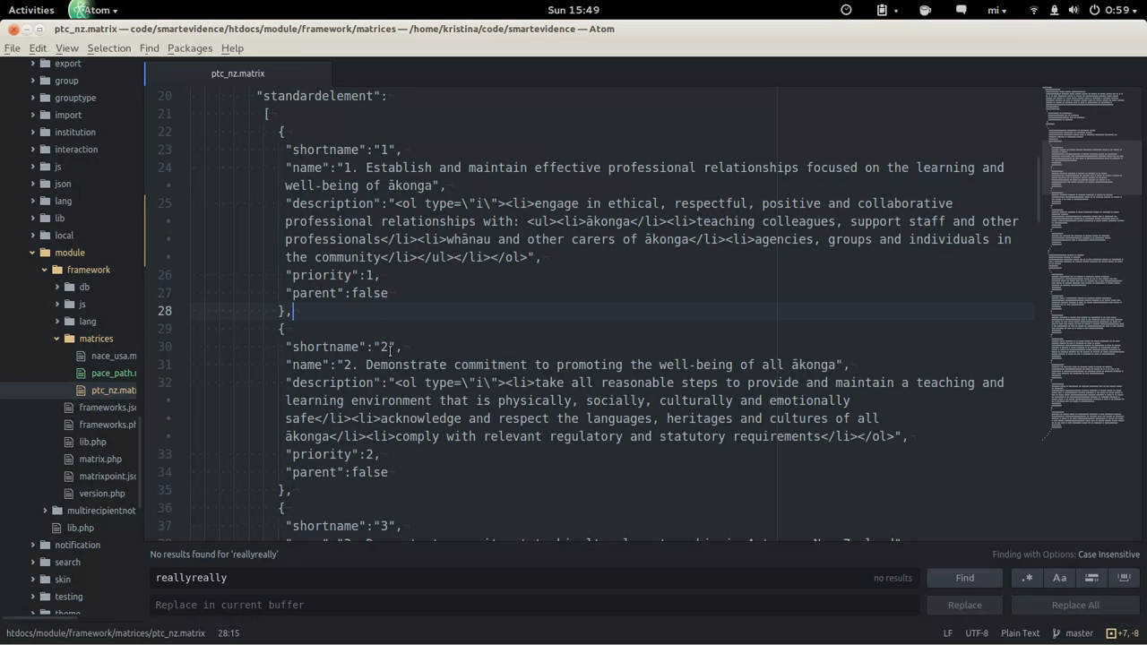
scroll(390, 347, "down", 6)
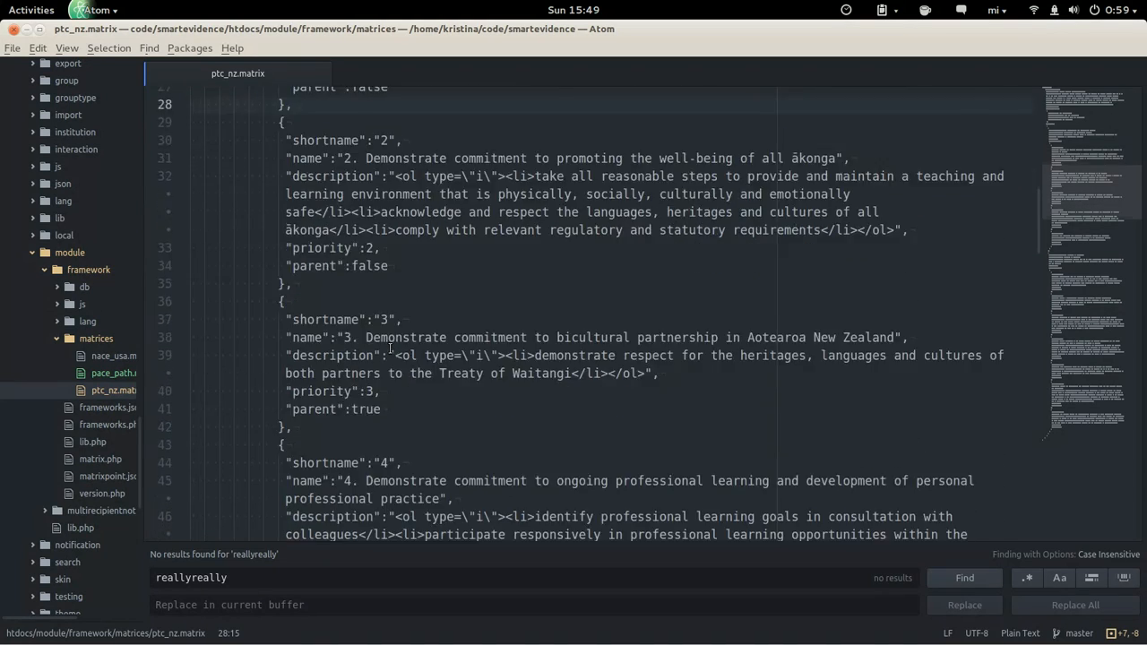
scroll(390, 347, "down", 4)
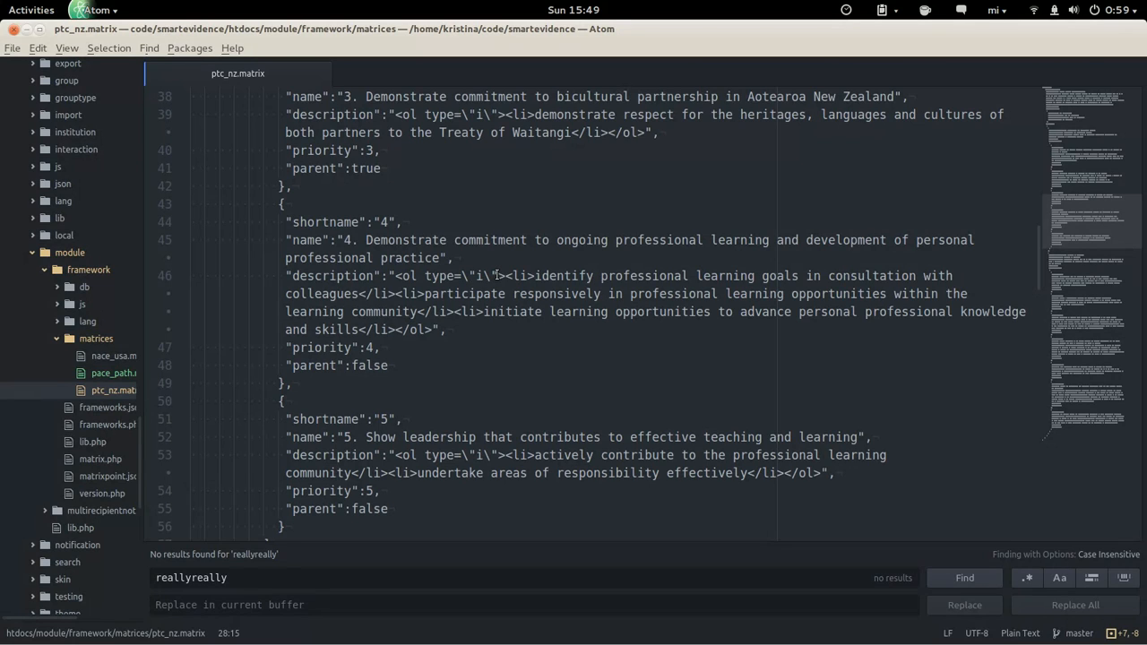
- Remove the comma after the closing brace of the criterion 3 standard element in ptc_nz.matrix
scroll(496, 275, "down", 3)
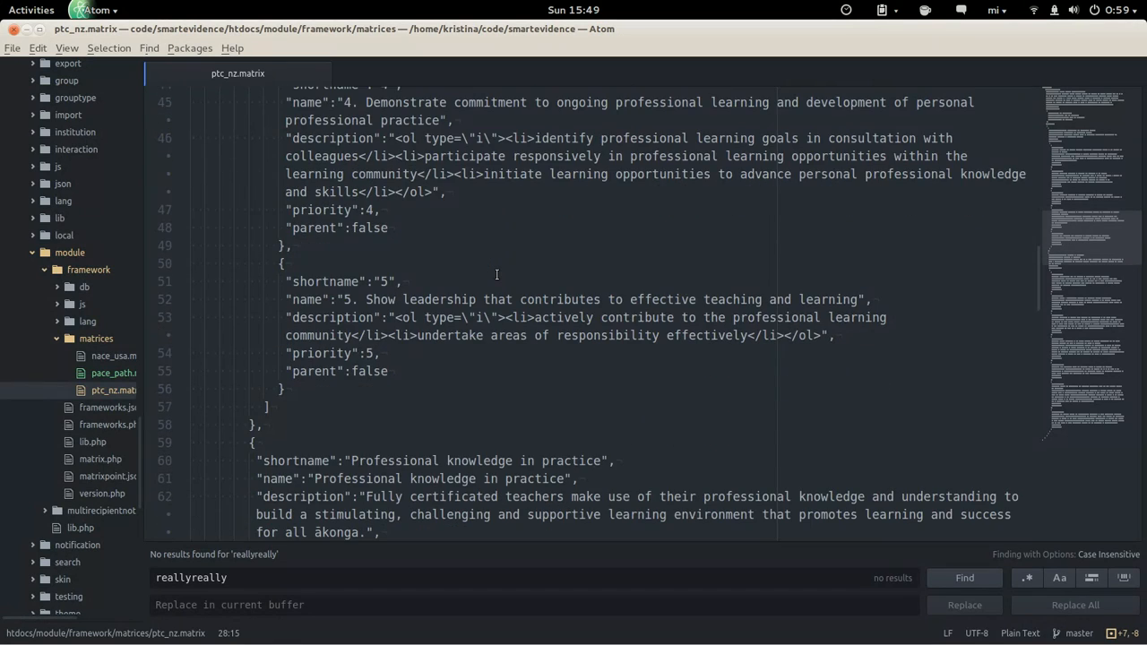
scroll(497, 275, "up", 3)
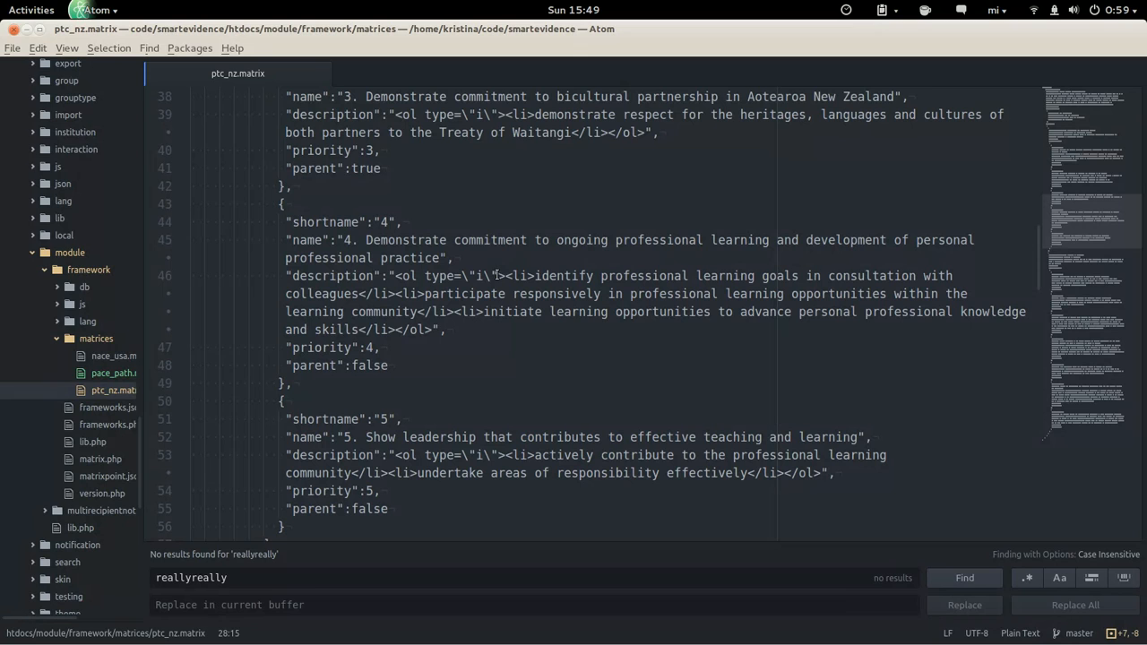
left_click(304, 186)
key("BackSpace")
- Copy the whole matrix file, switch to the JSON Formatter & Validator in Firefox, paste the text as JSON data and process it
key("ctrl+a")
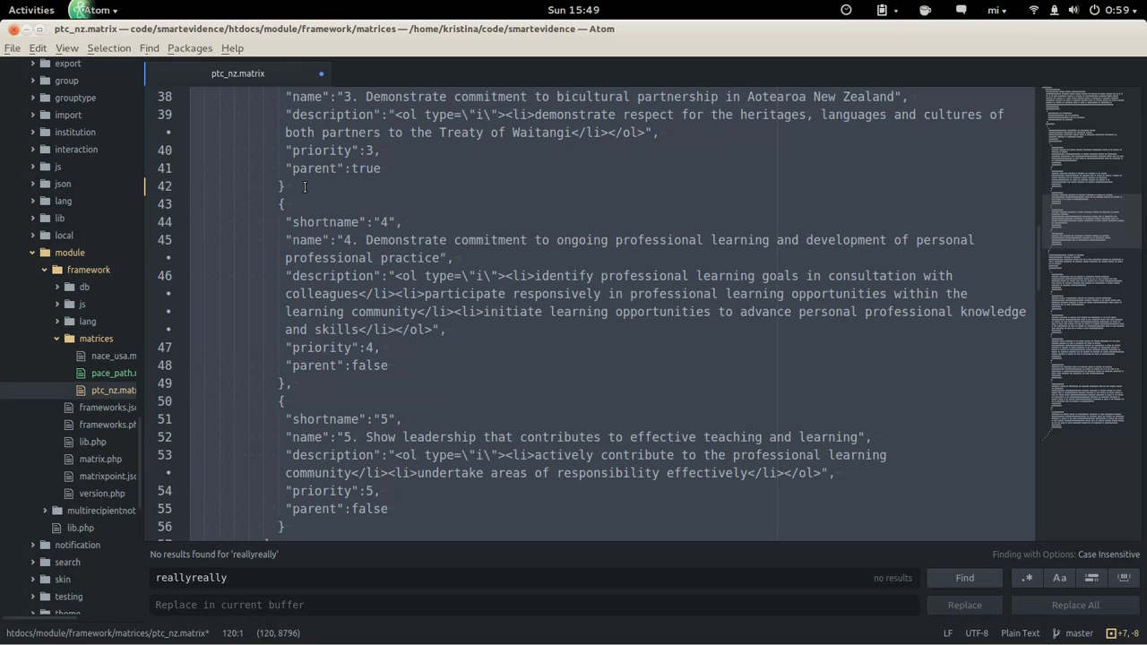
key("alt+Tab")
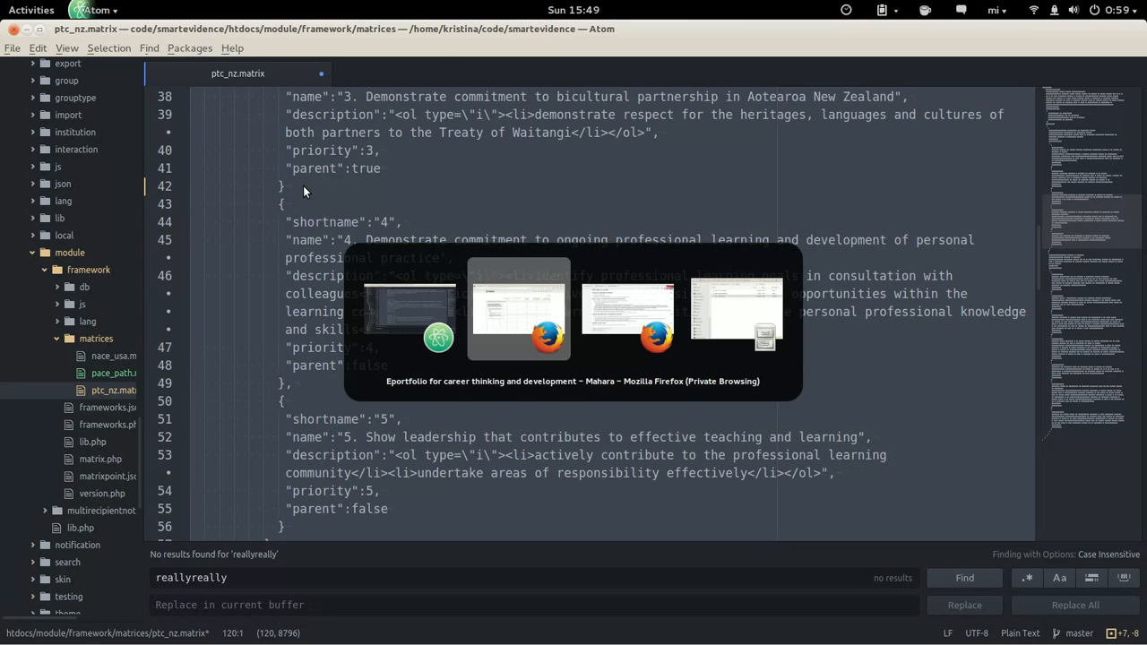
key("alt+Tab")
key("alt+Tab")
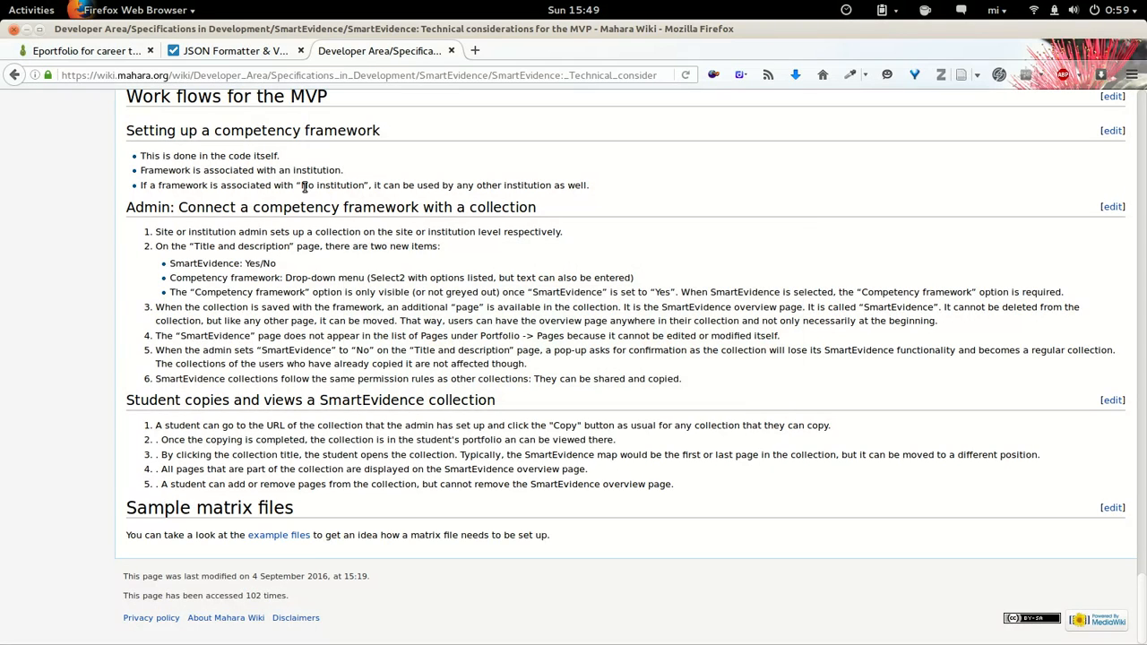
left_click(197, 52)
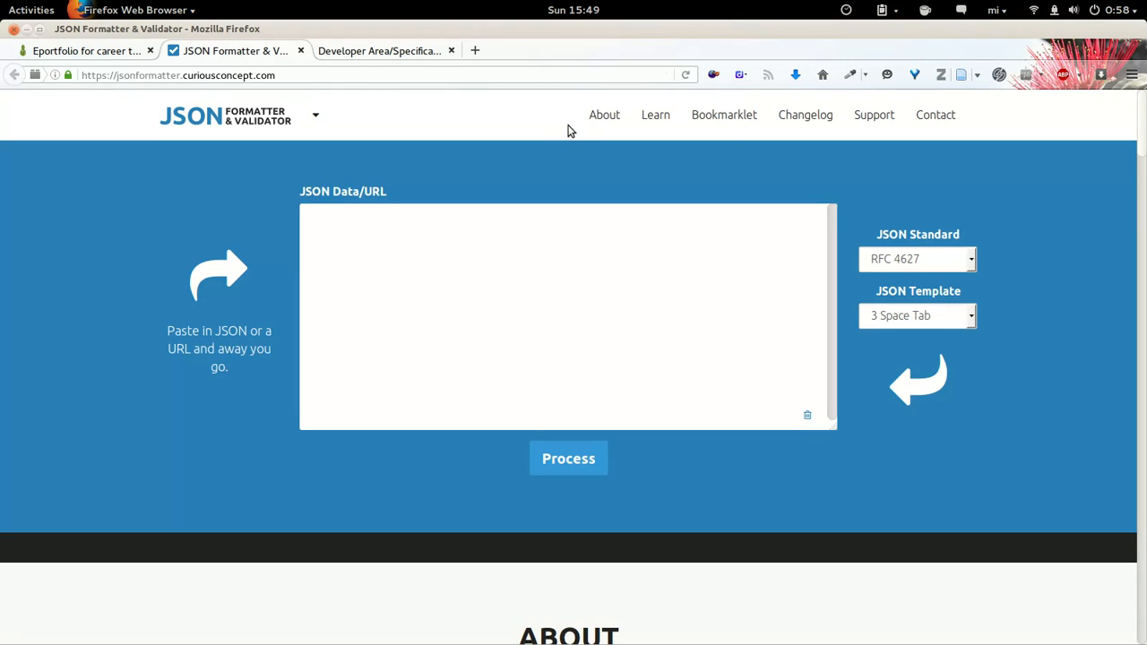
left_click(518, 236)
key("ctrl+v")
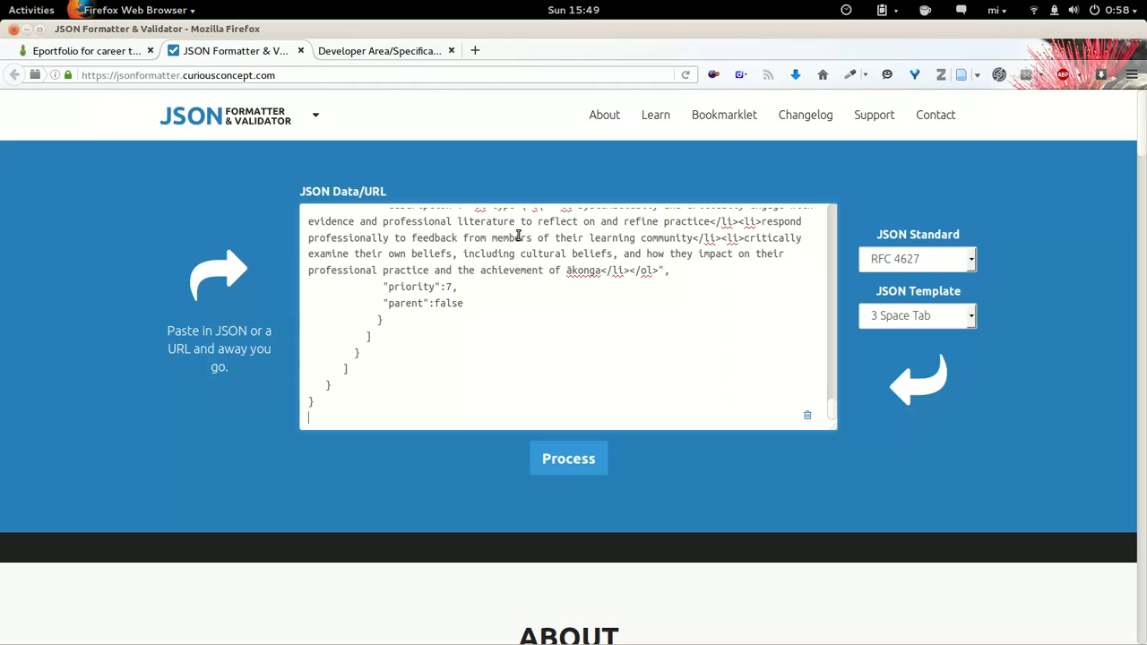
left_click(571, 458)
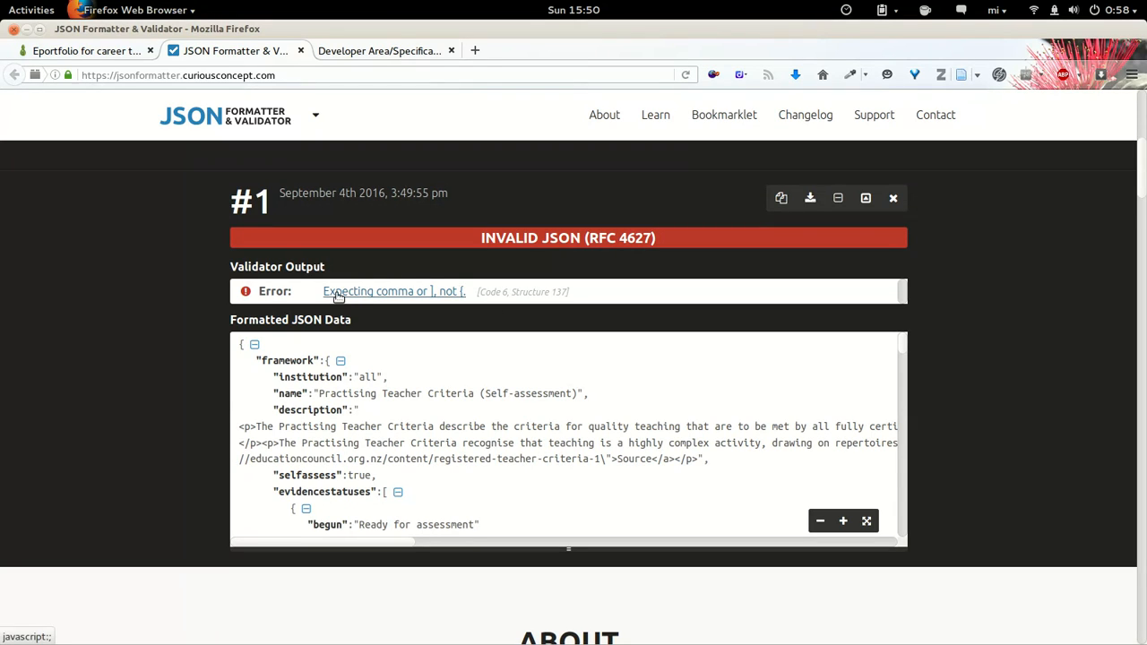
- Locate the reported comma error in the formatted JSON, then collapse and re-expand the criterion 4 element beside it
left_click(394, 293)
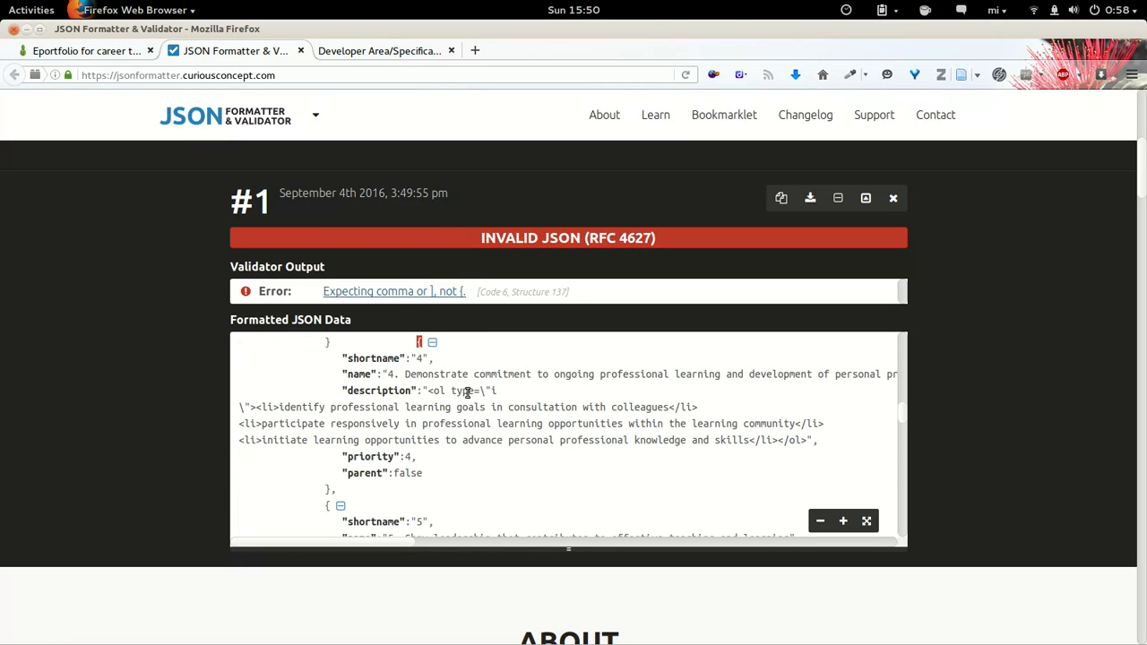
scroll(489, 393, "up", 2)
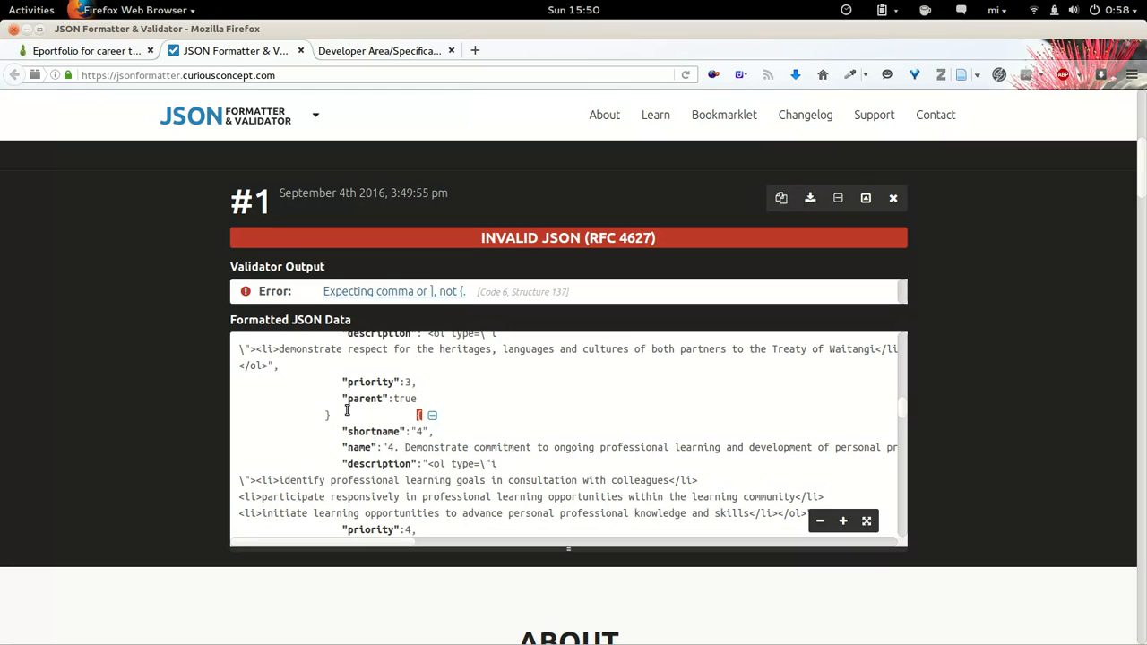
left_click(431, 415)
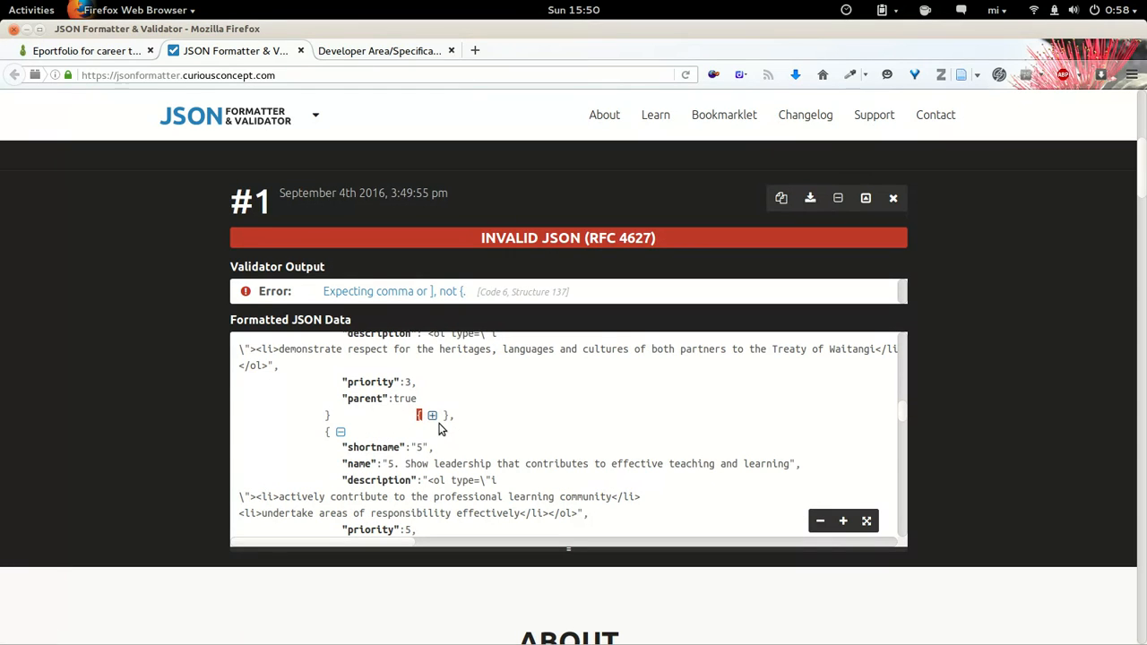
left_click(432, 415)
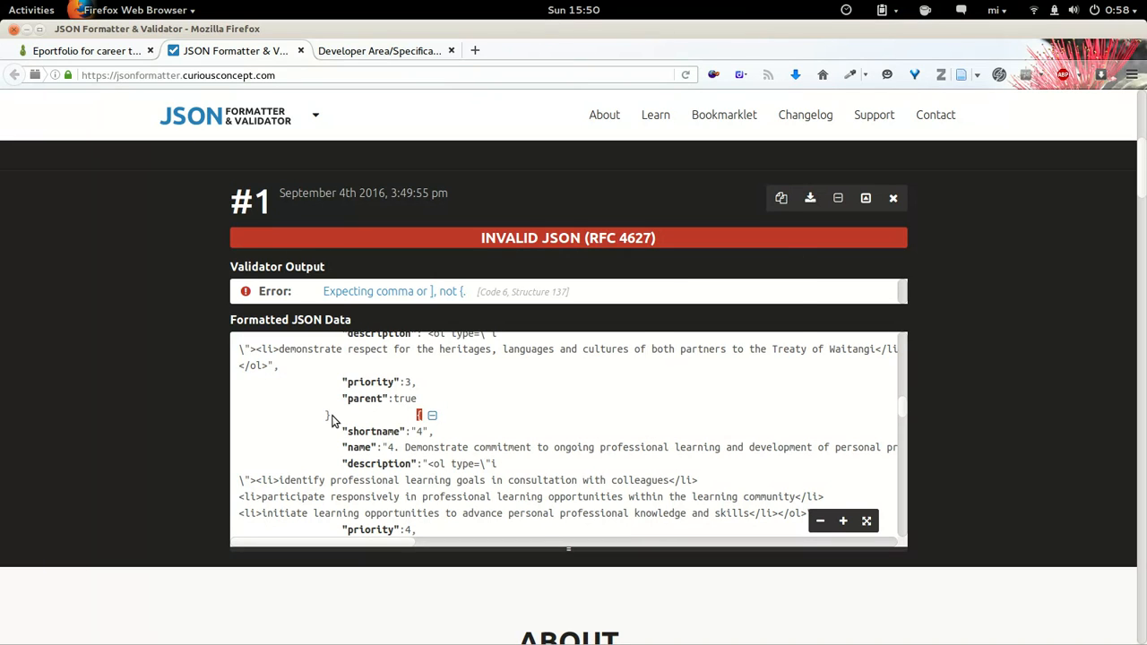
- Switch to Atom and put the comma back after the closing brace of the criterion 3 standard element
key("alt+Tab")
key("alt+Tab")
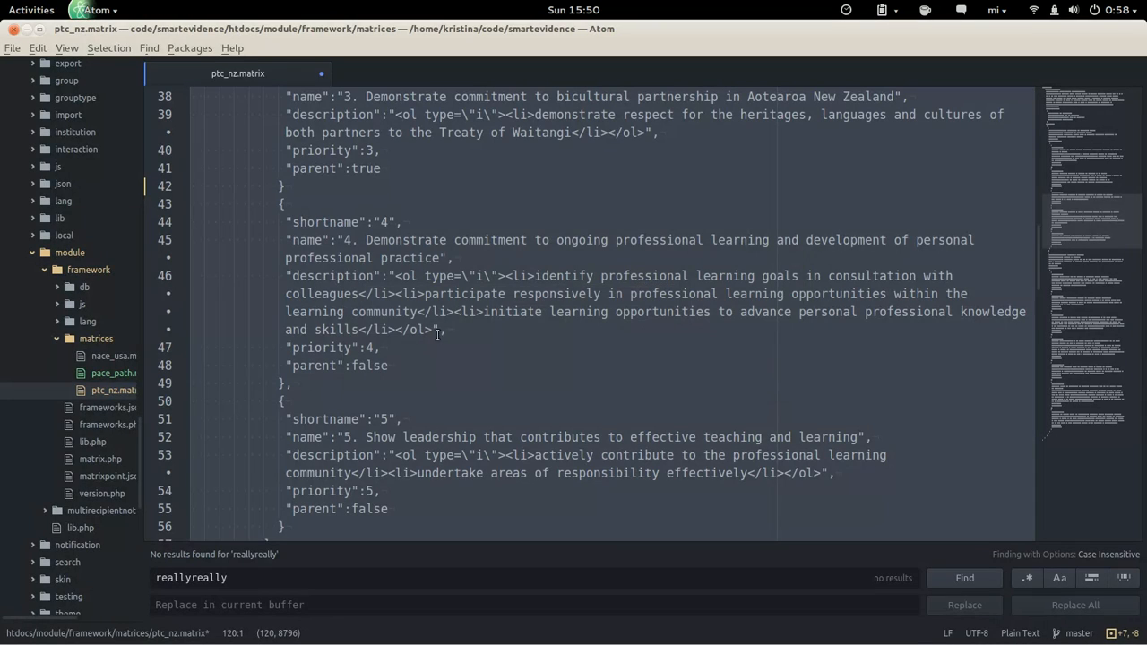
left_click(293, 185)
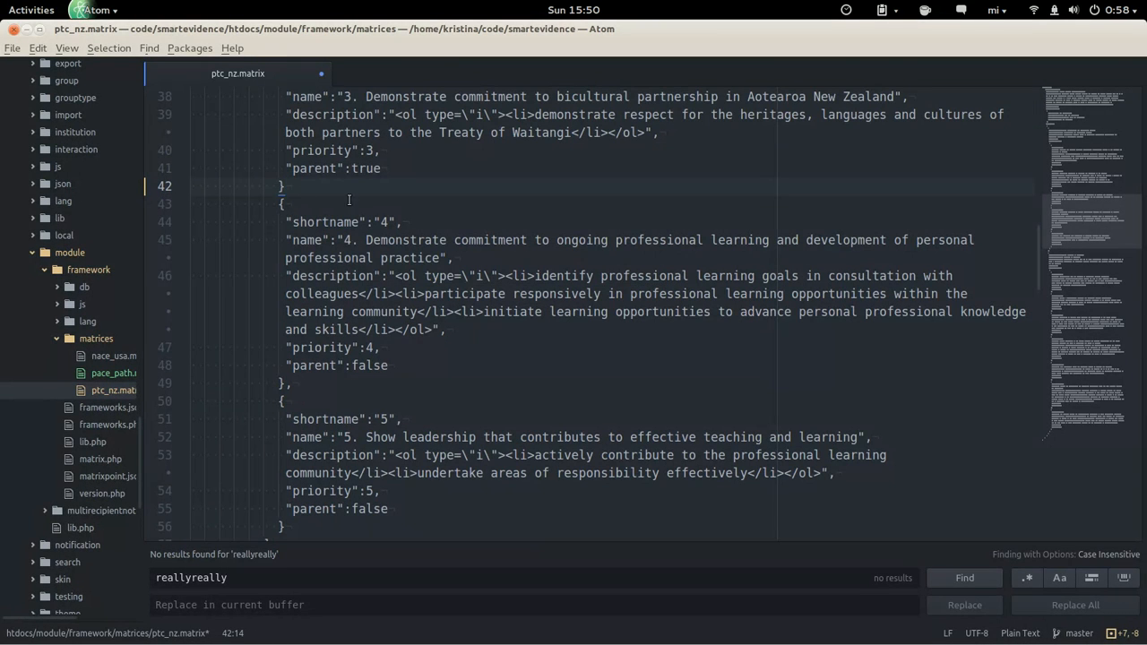
type(",")
- Set the parent value of the criterion 3 standard element to false
scroll(465, 179, "up", 5)
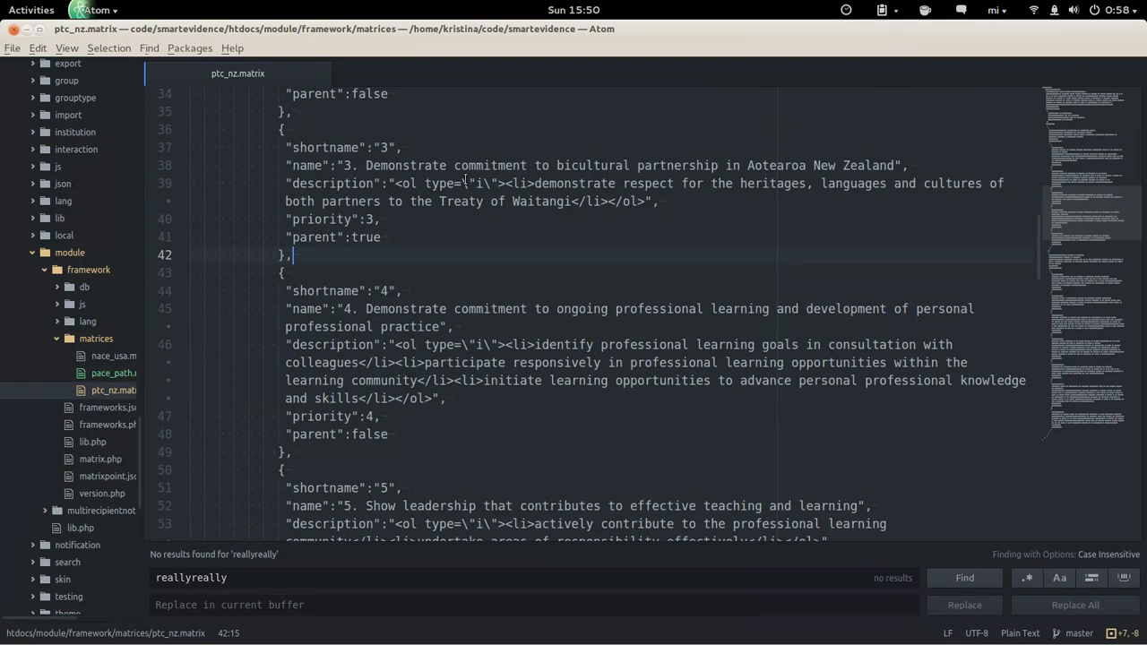
scroll(465, 179, "up", 1)
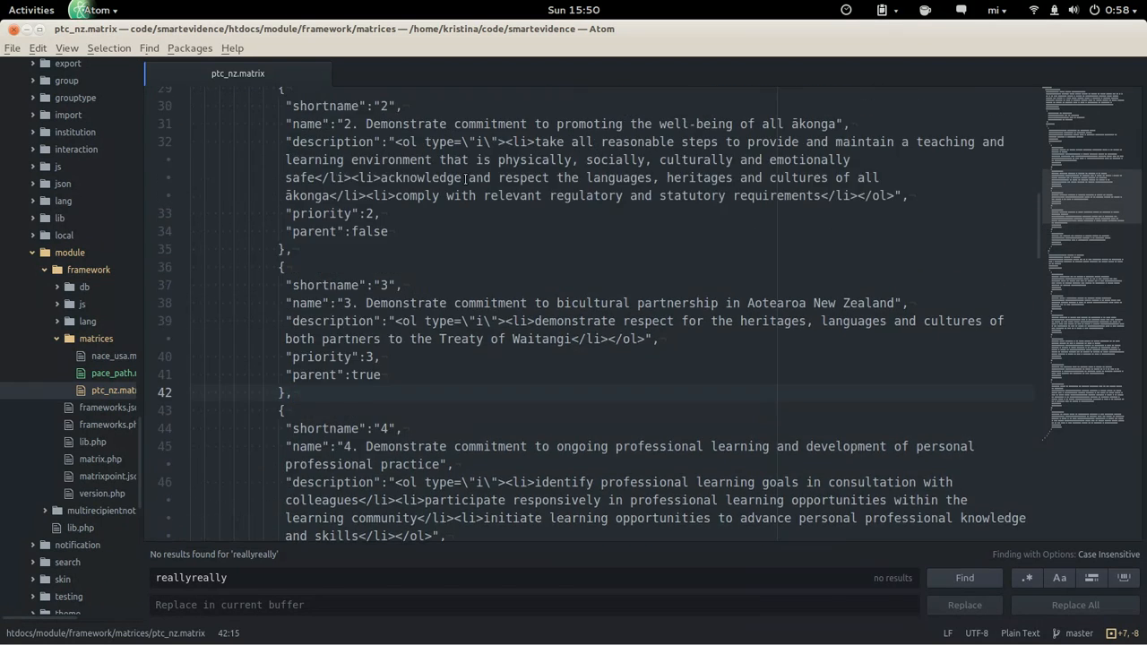
double_click(367, 375)
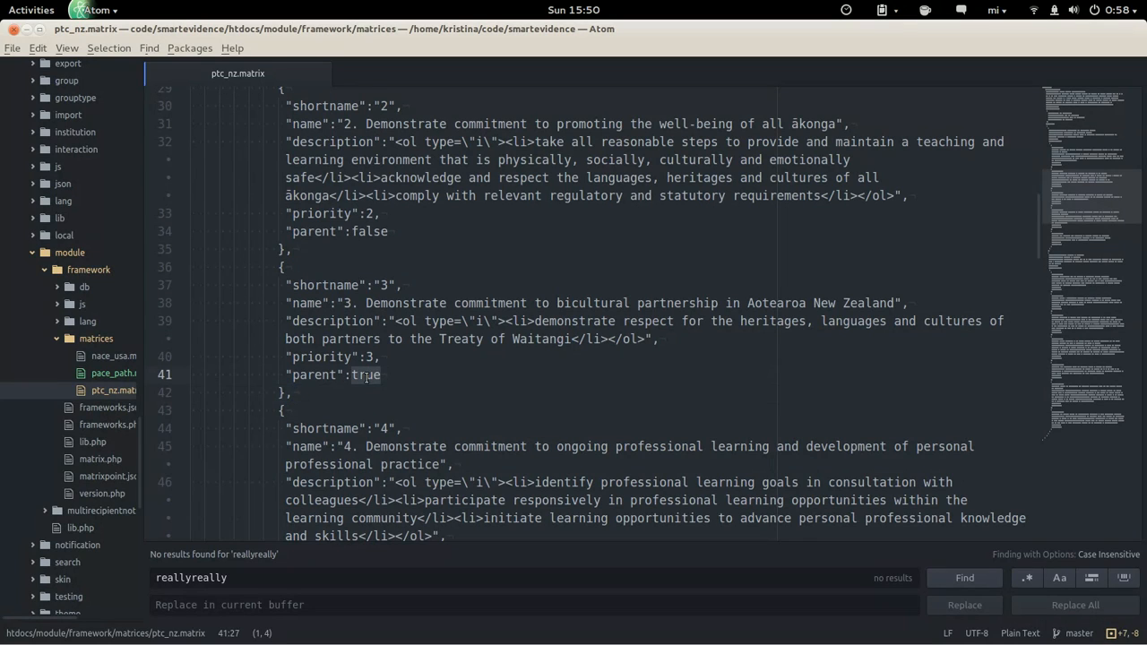
type("false")
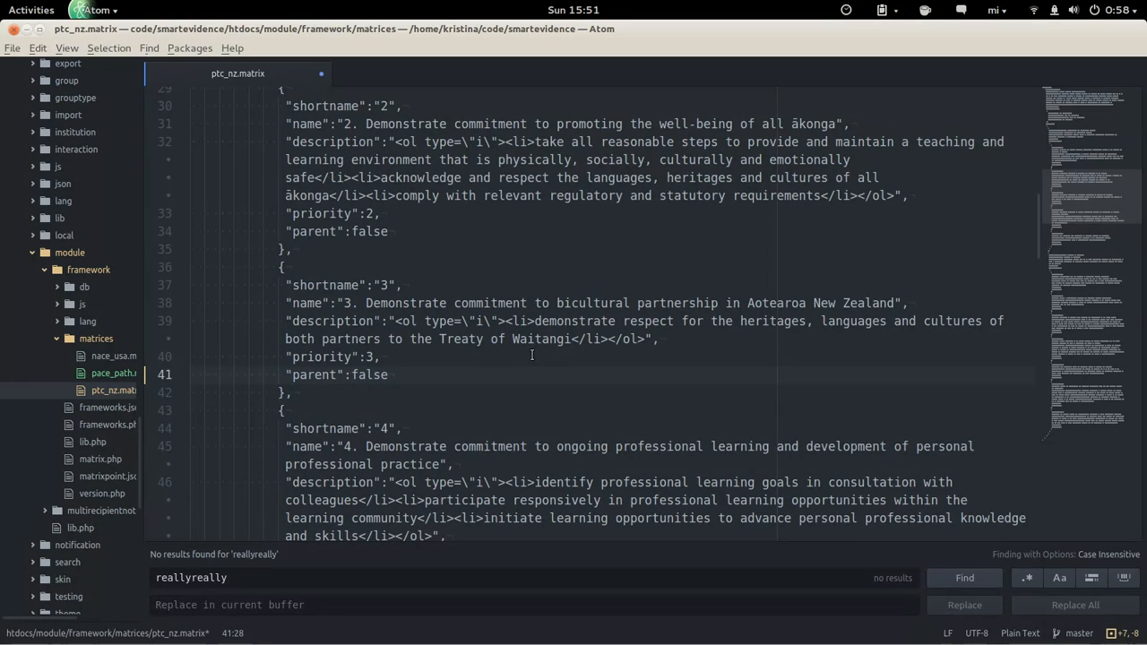
- Copy the complete corrected matrix file, replace the old JSON data in the Firefox validator with it, and process it again
scroll(532, 355, "down", 1)
scroll(532, 355, "down", 1)
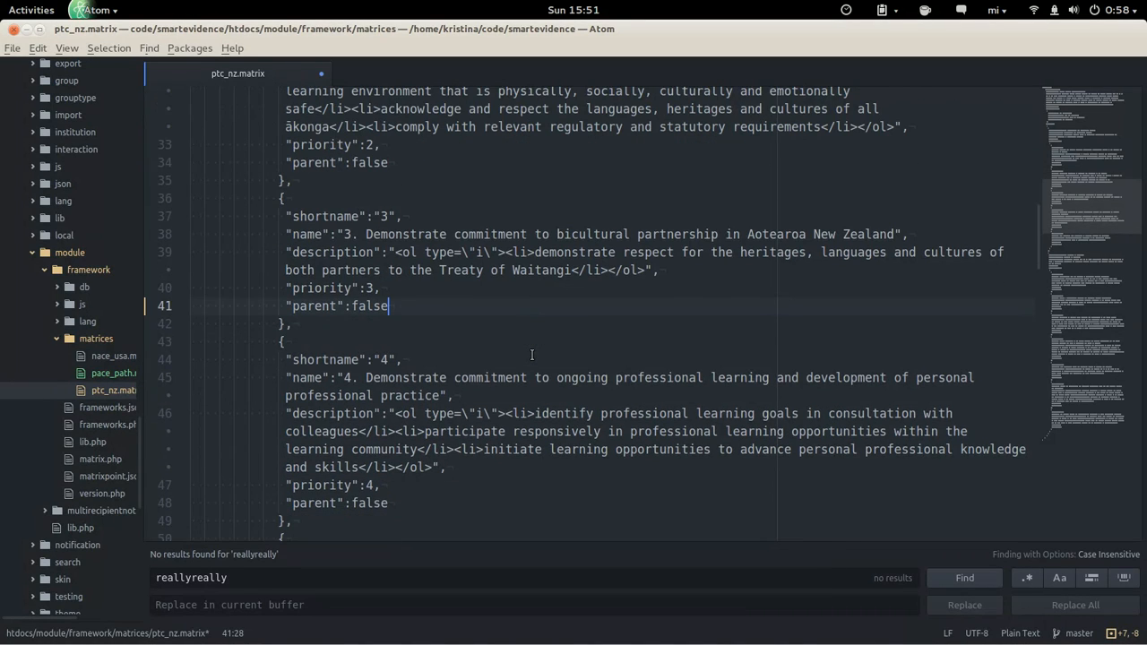
key("ctrl+a")
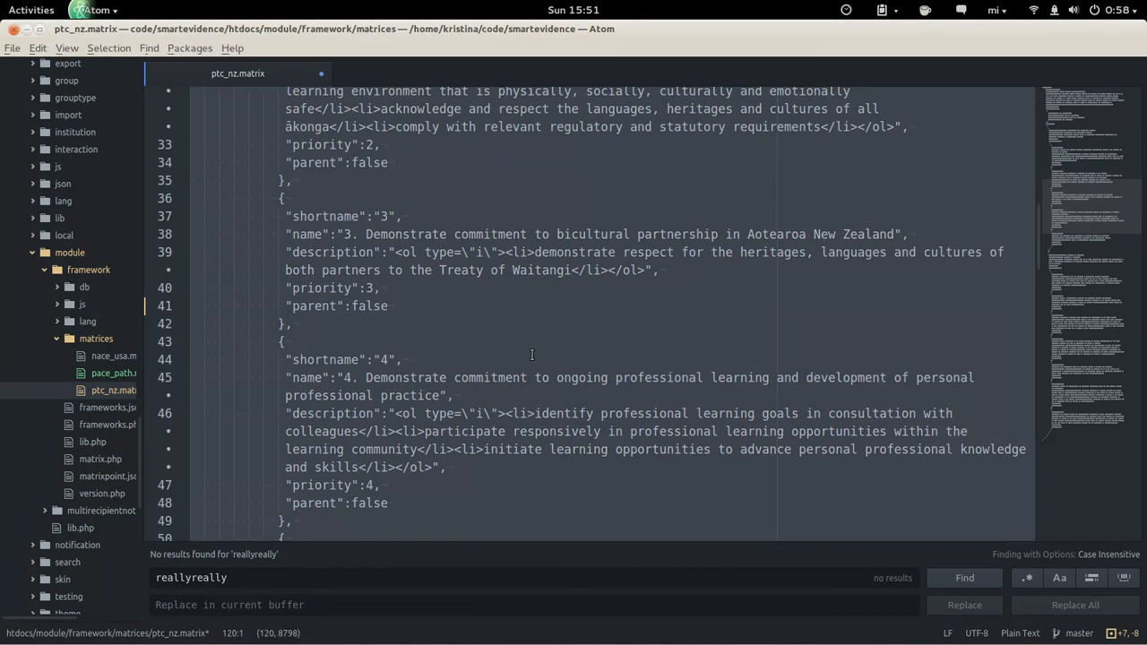
key("alt+Tab")
key("ctrl+Tab")
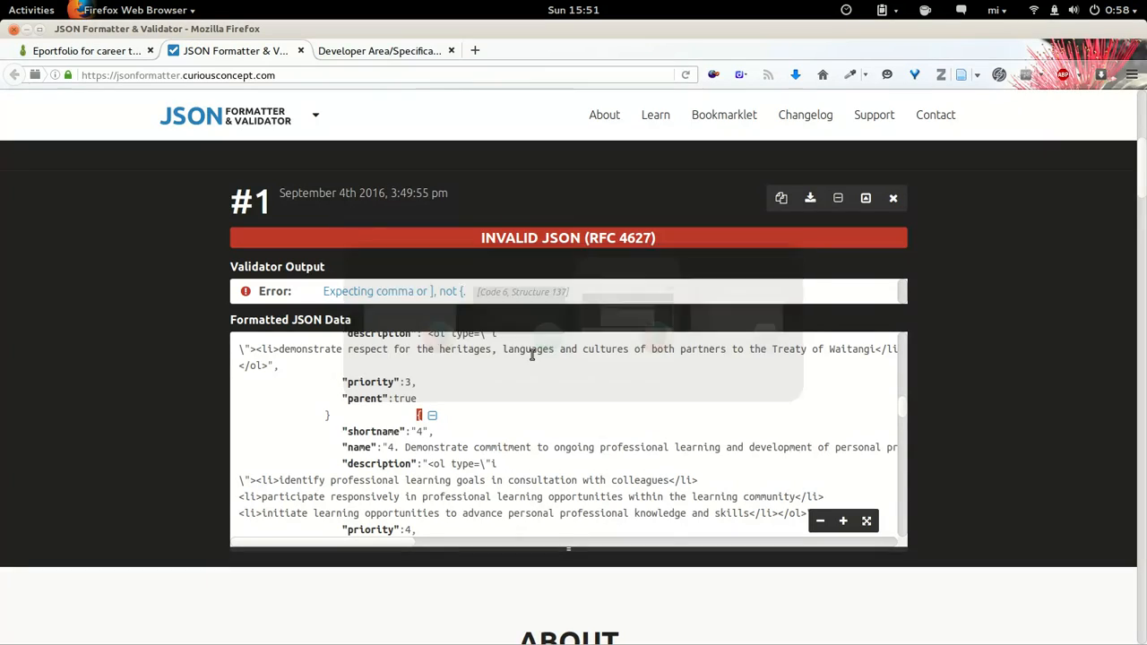
scroll(655, 277, "up", 5)
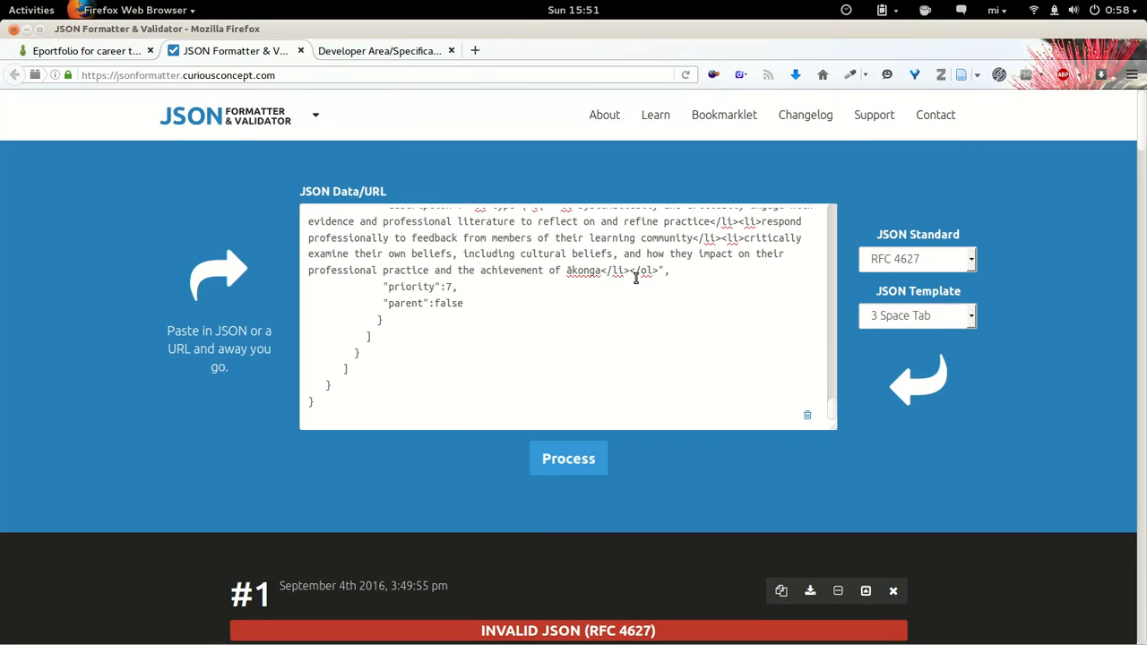
key("ctrl+a")
key("ctrl+v")
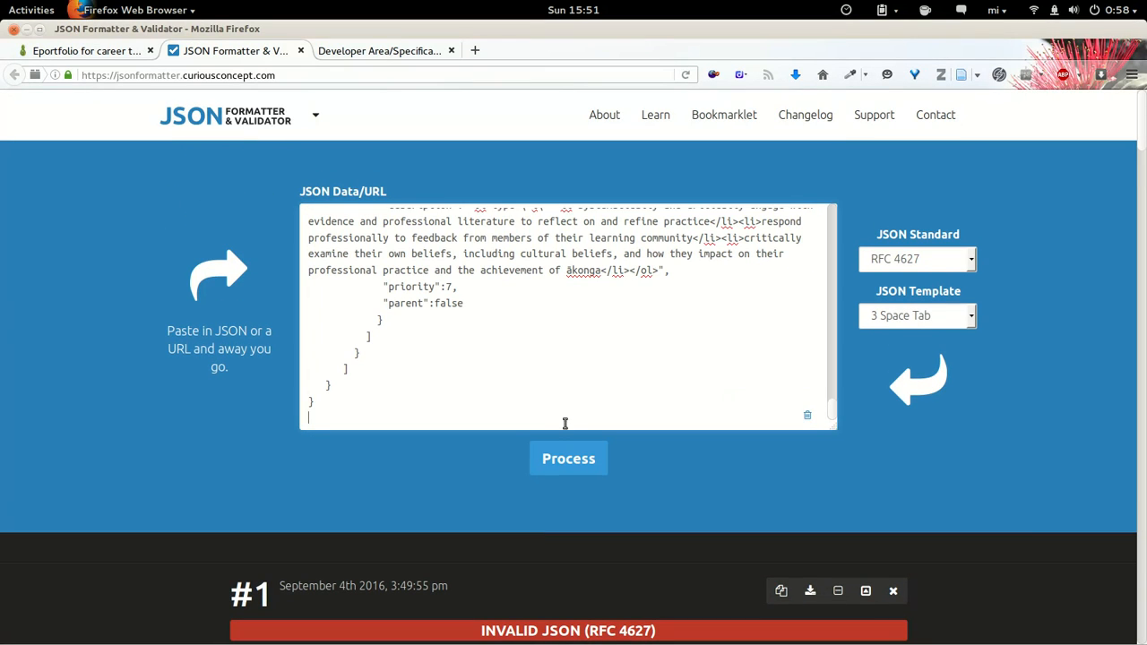
left_click(562, 460)
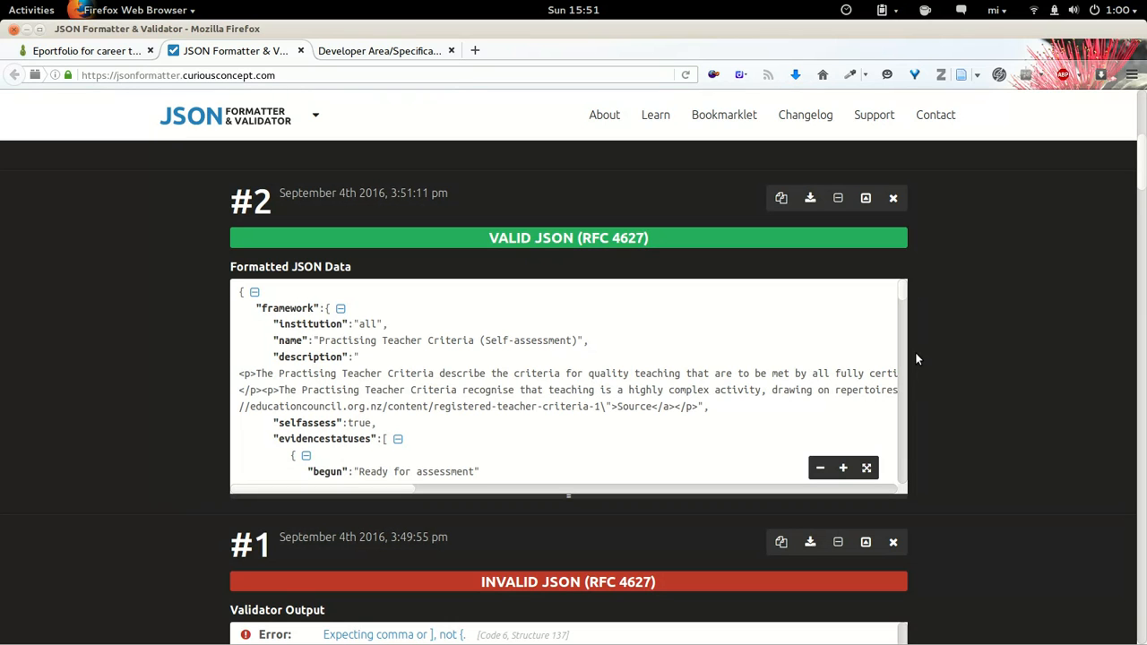
- Switch to Atom and save the edited ptc_nz.matrix file
key("alt+Tab")
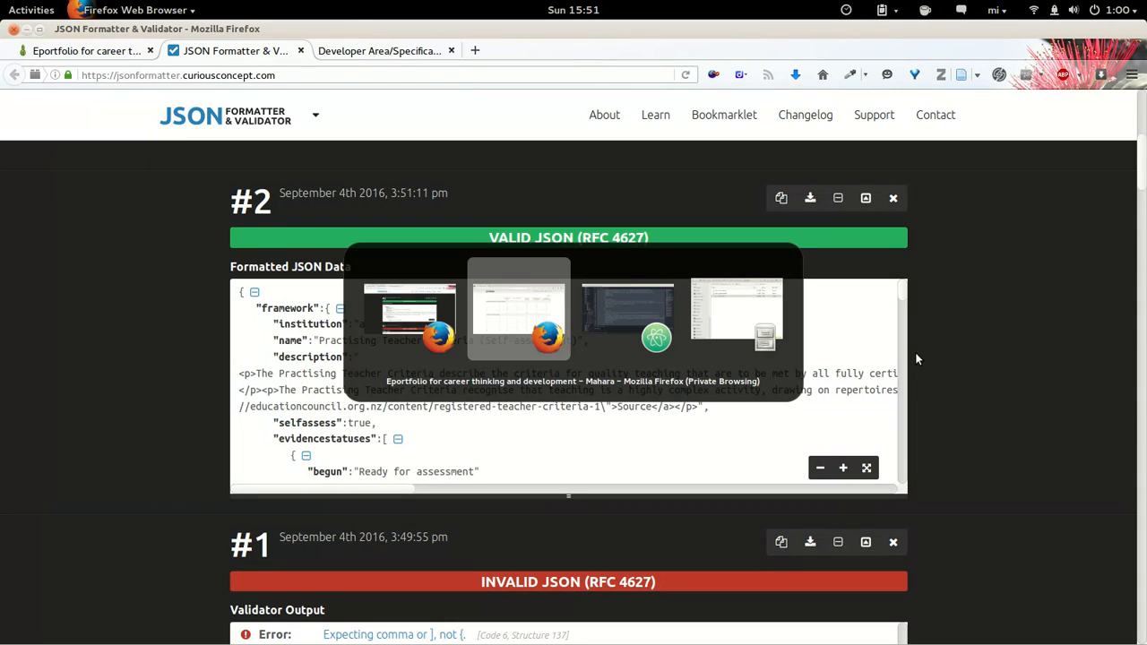
key("alt+Tab")
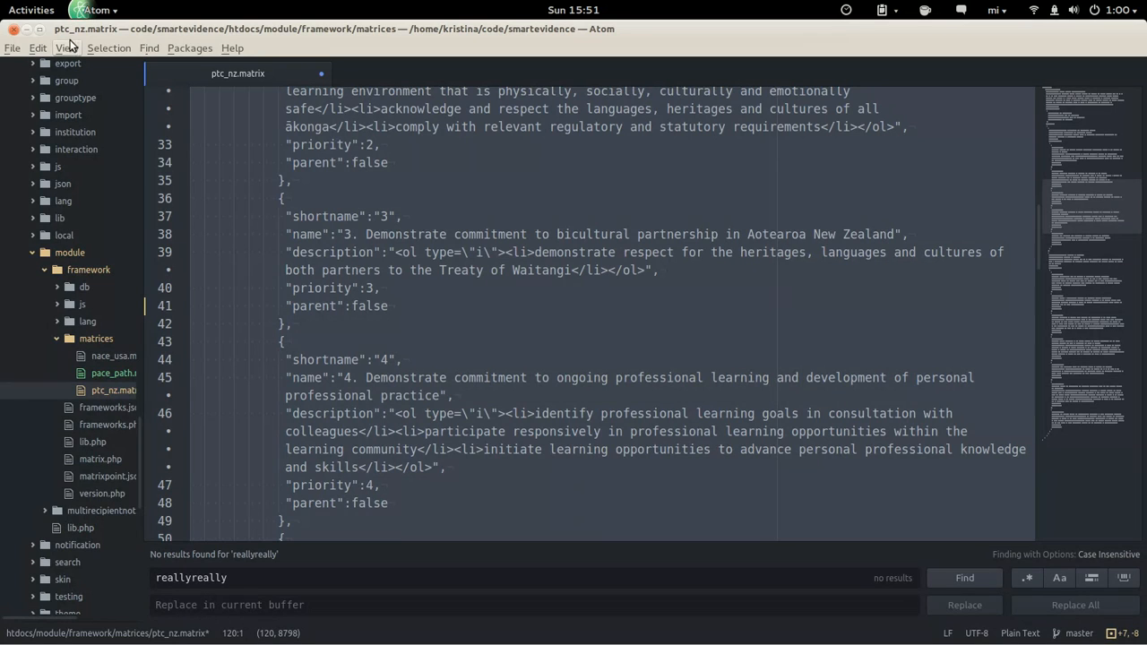
key("ctrl+s")
- Switch to the Mahara site in the admin's Firefox window and open the SmartEvidence framework page in the extensions administration
key("alt+Tab")
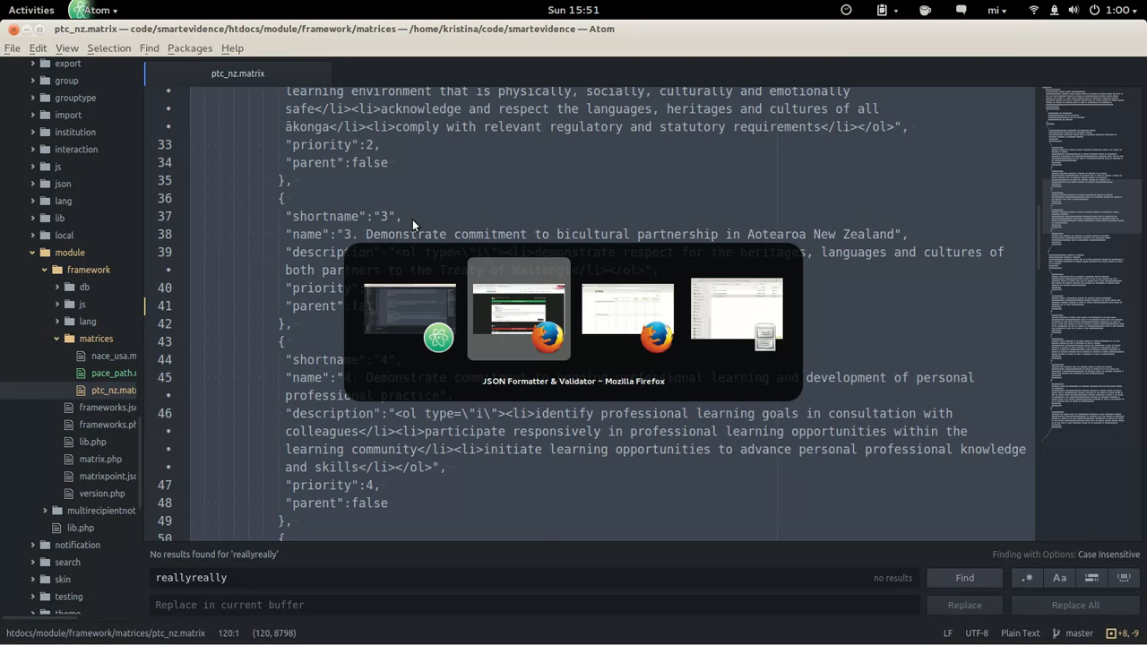
key("alt+Tab")
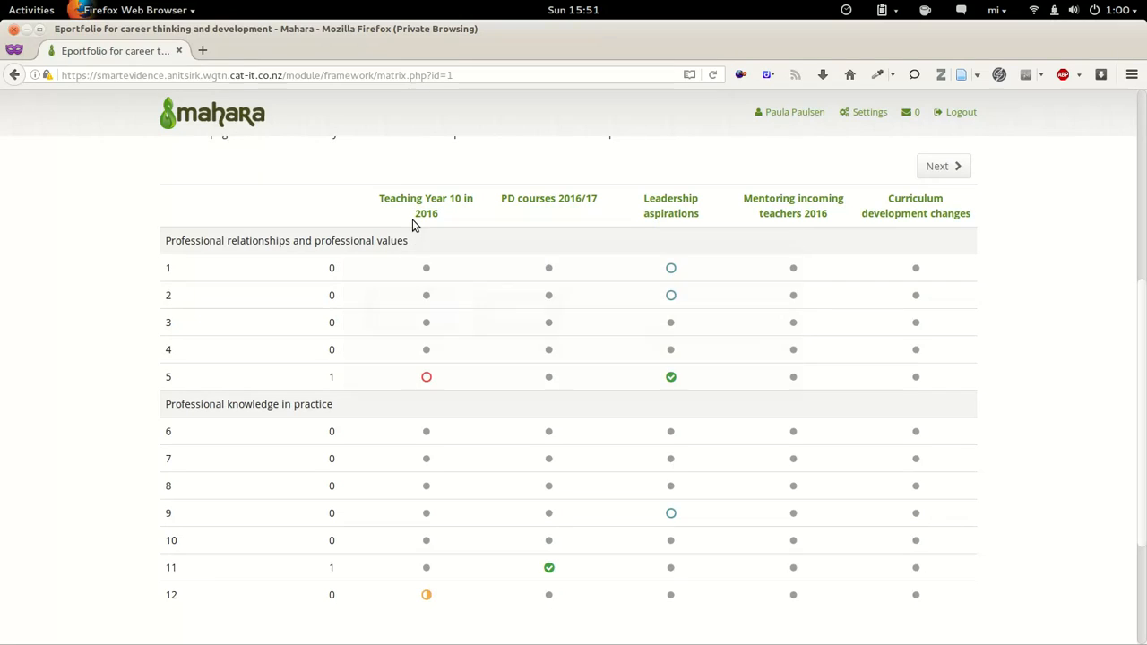
key("alt+Tab")
key("alt+Tab")
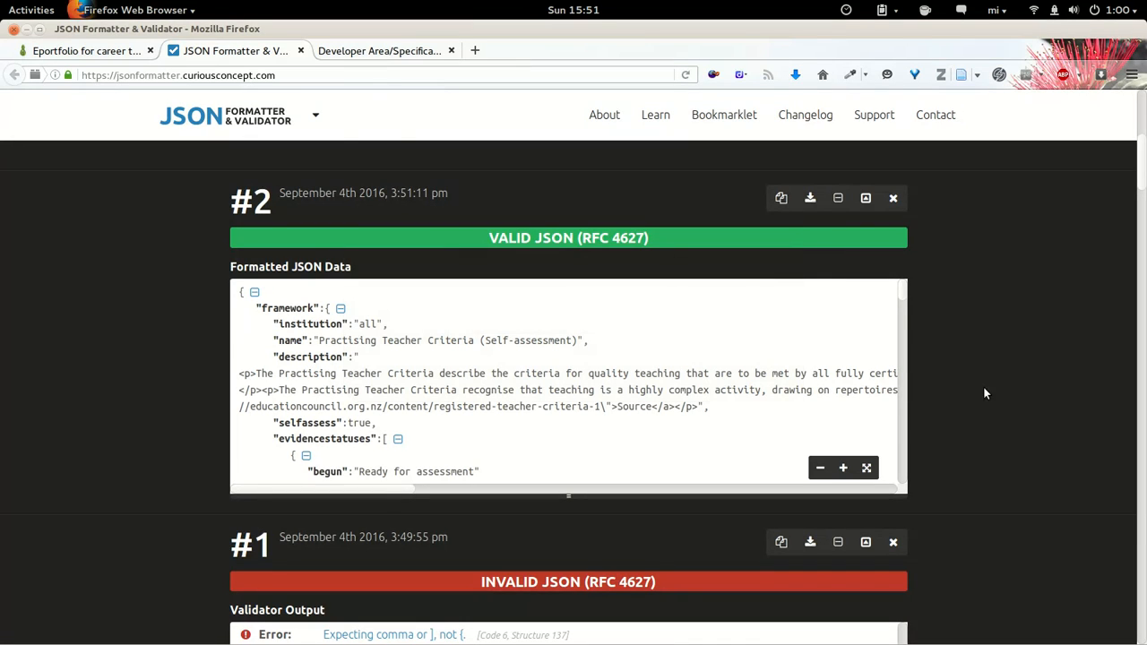
left_click(60, 50)
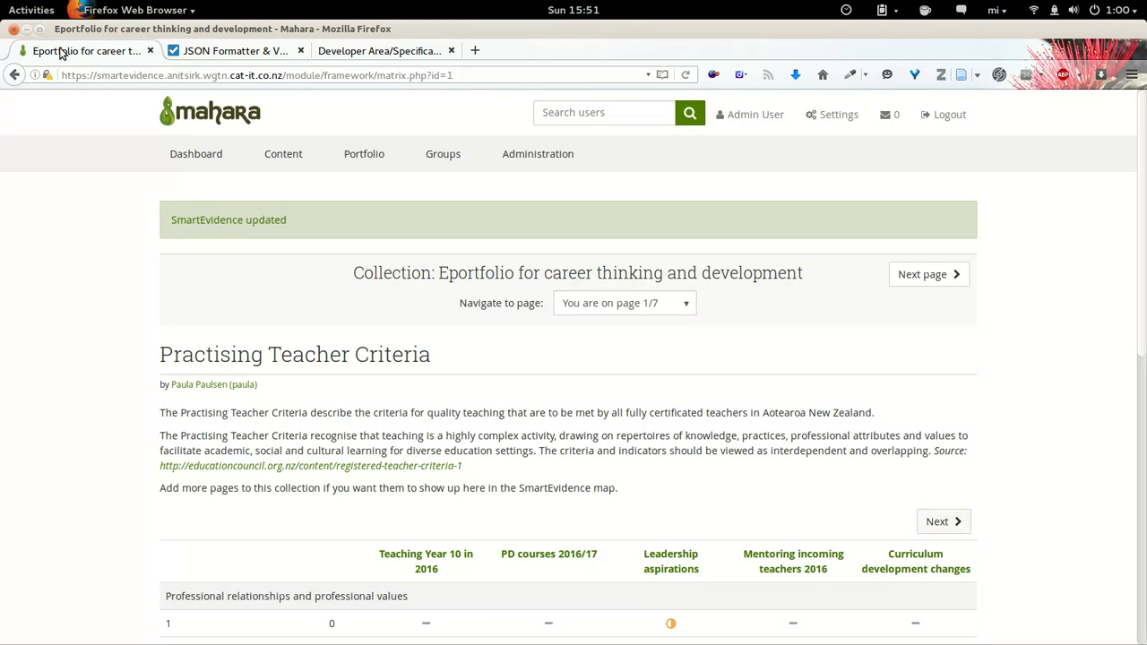
left_click(541, 155)
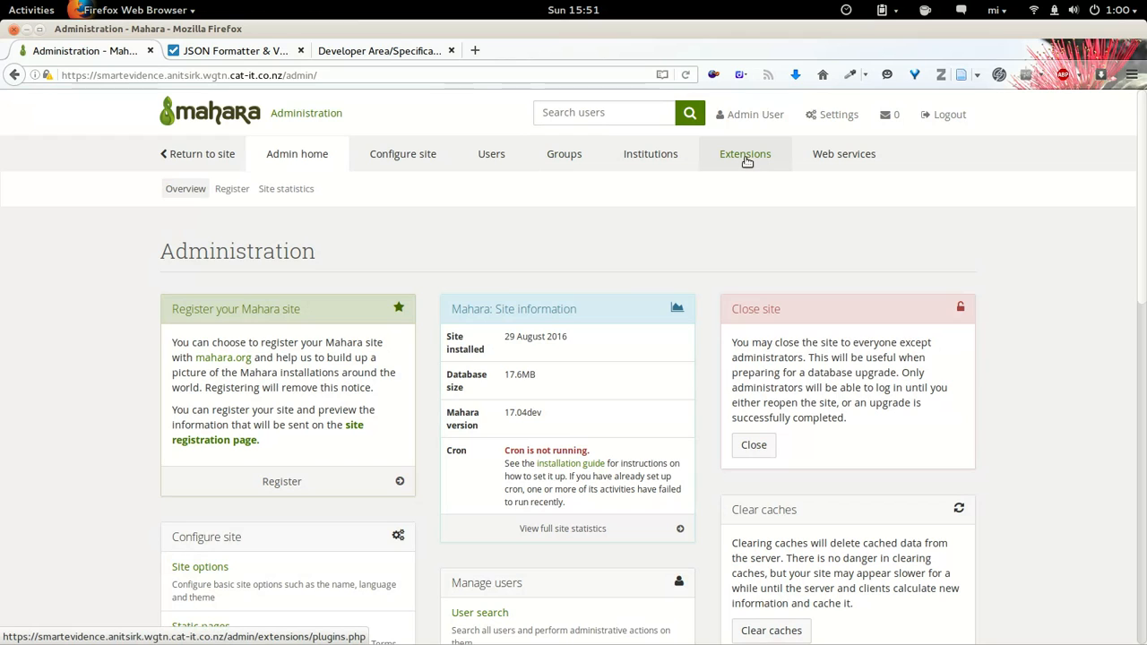
left_click(745, 156)
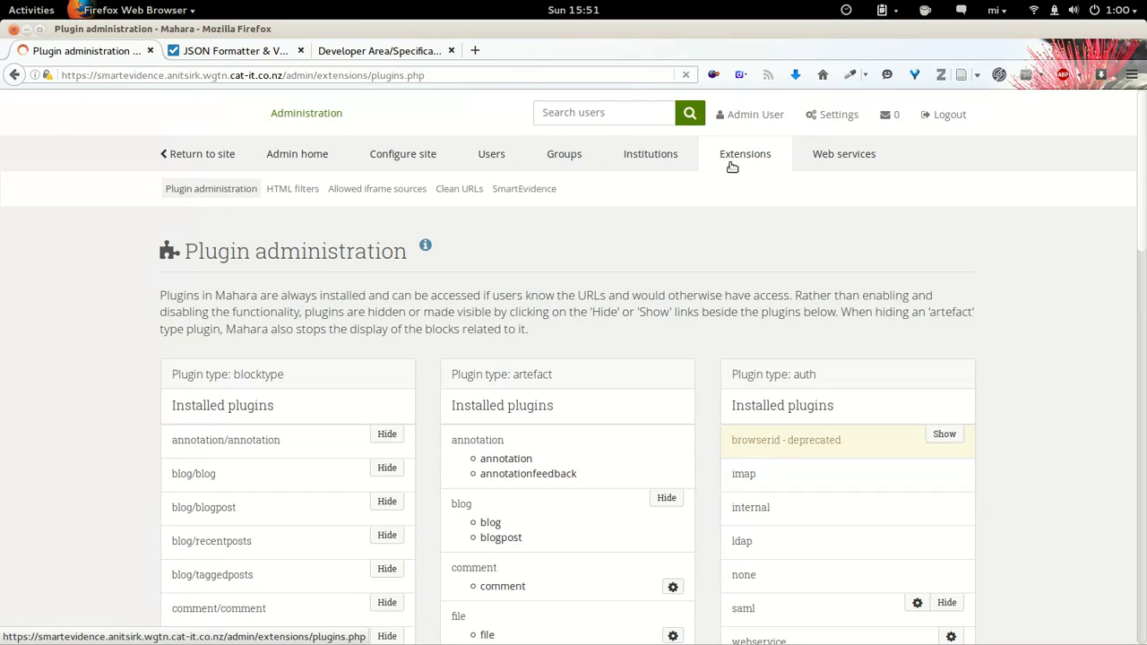
left_click(533, 190)
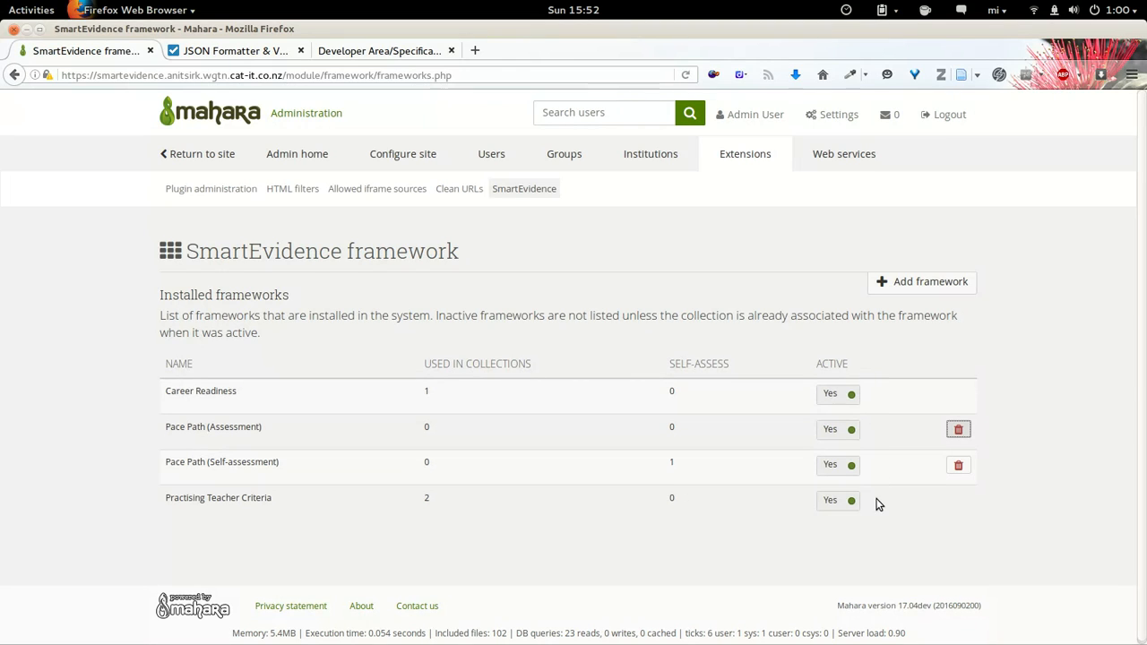
- Deactivate the Career Readiness framework, activate it again, and open the form for adding a framework
left_click(841, 395)
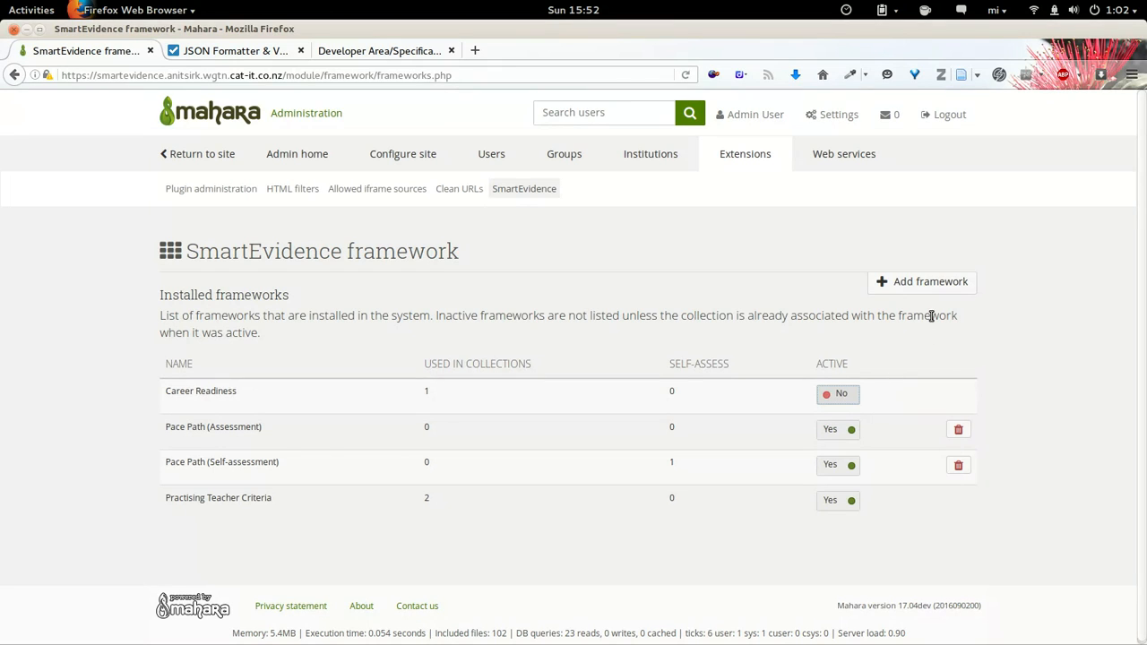
left_click(843, 395)
left_click(937, 287)
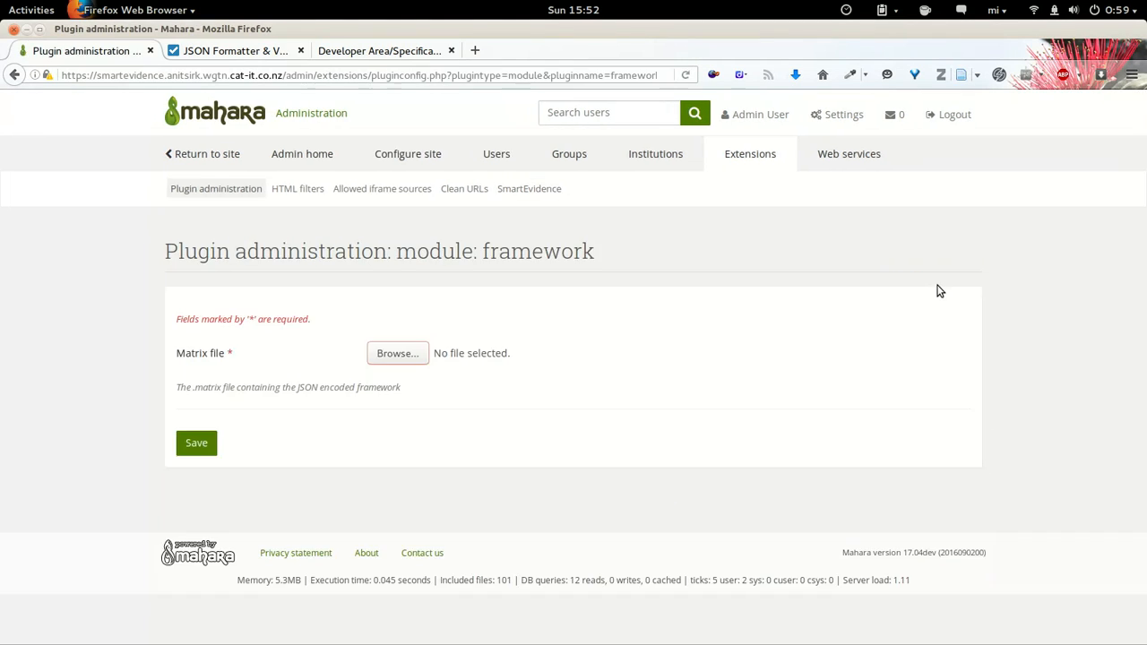
- Browse for the matrix file to upload, going to the folder code/smartevidence/htdocs/module/framework/matrices
left_click(399, 355)
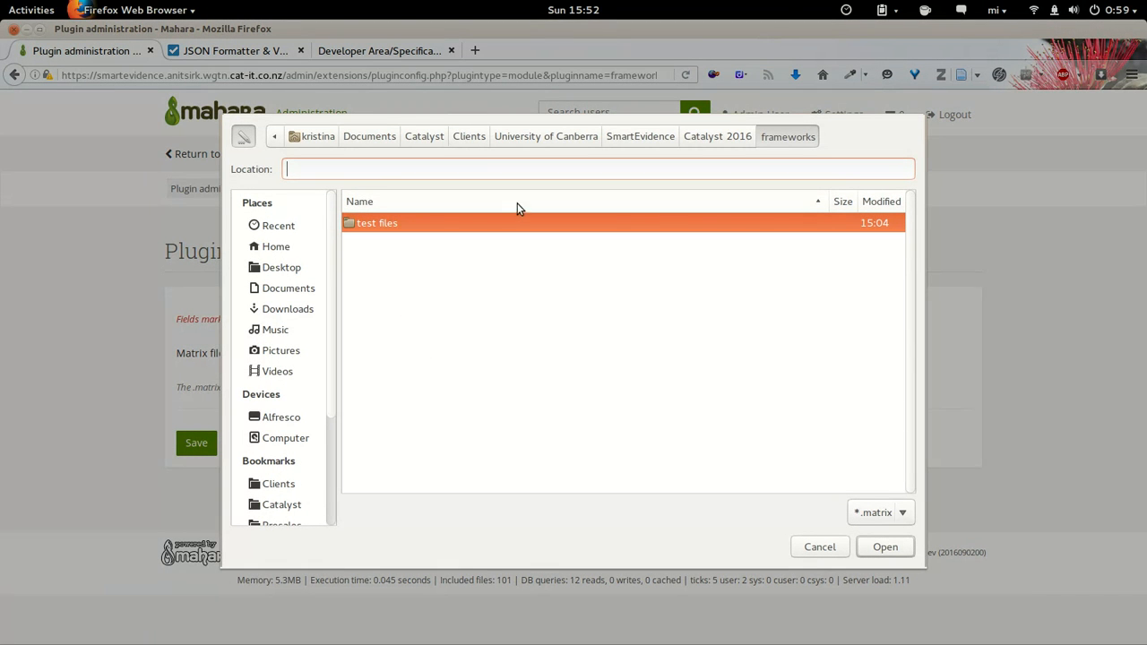
scroll(280, 506, "down", 4)
left_click(272, 453)
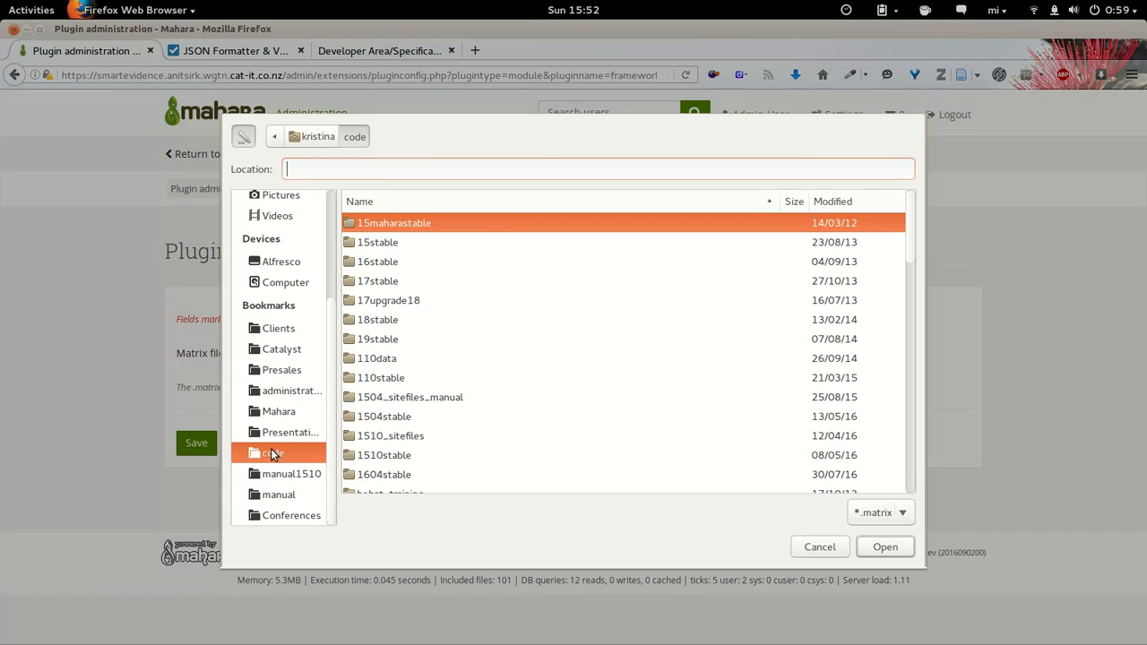
scroll(503, 297, "down", 5)
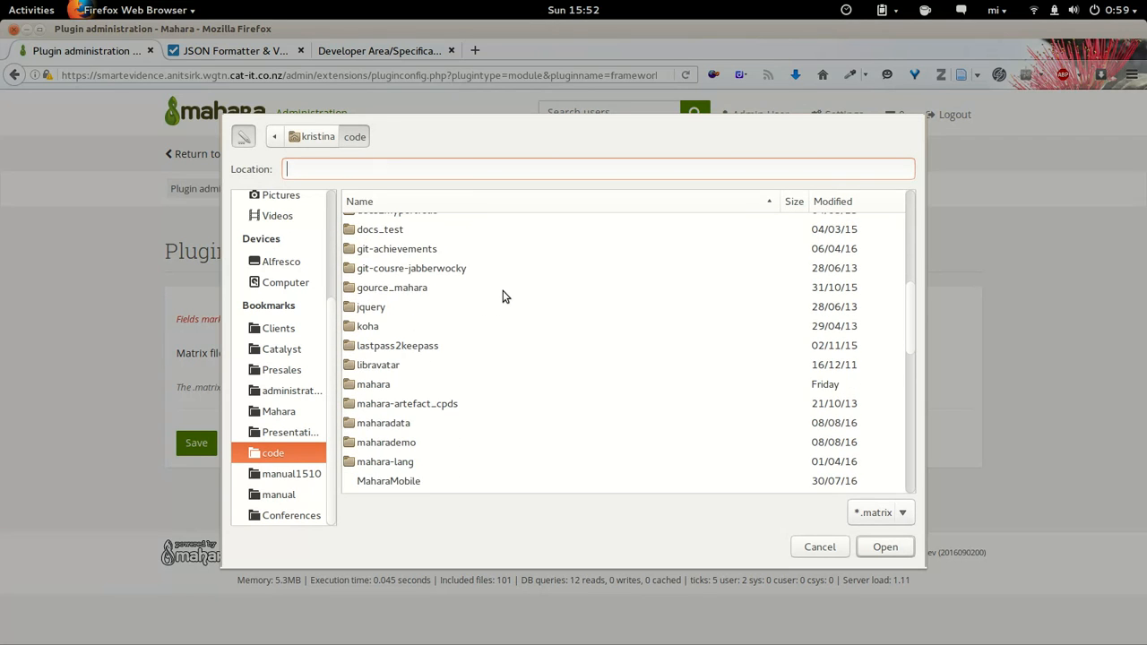
scroll(503, 291, "down", 4)
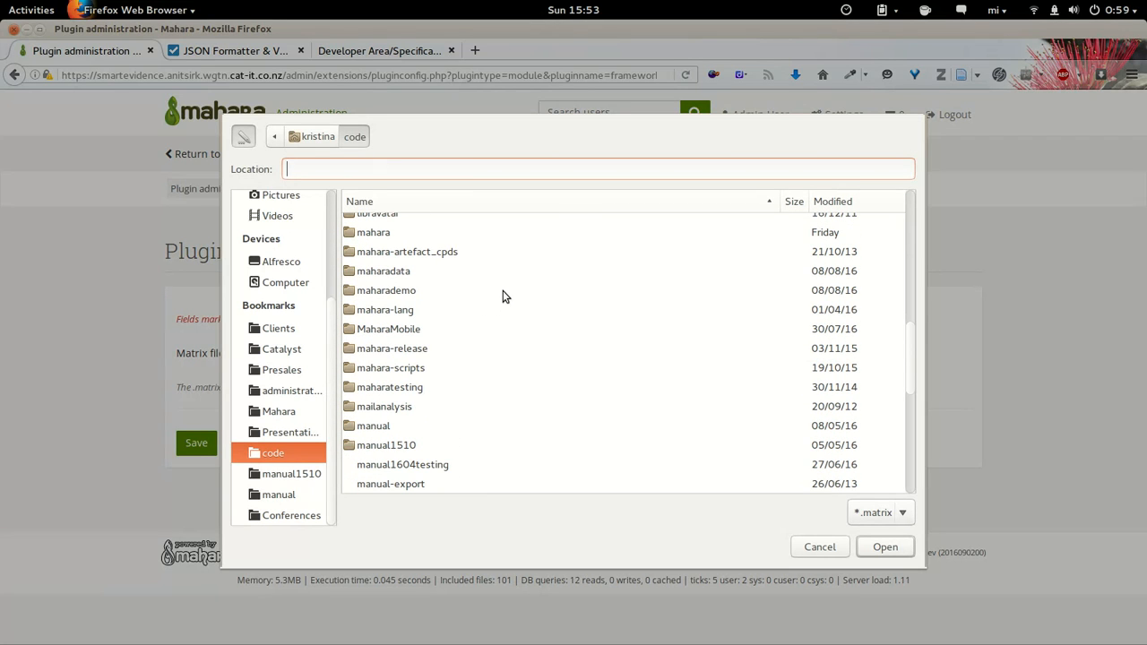
scroll(503, 290, "down", 5)
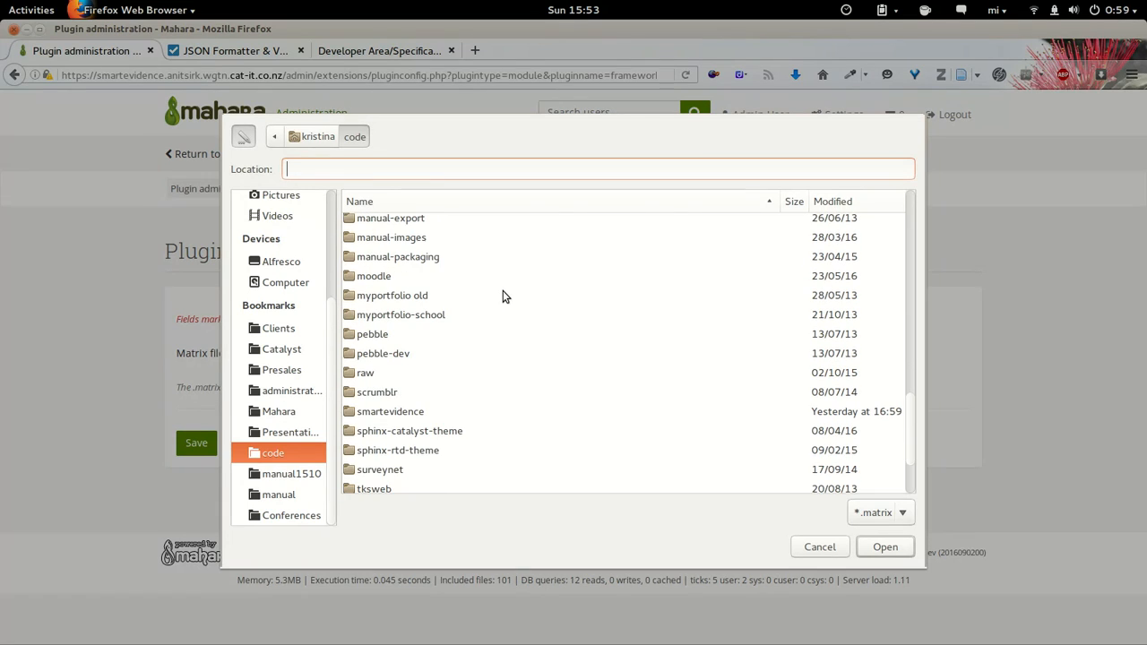
double_click(376, 414)
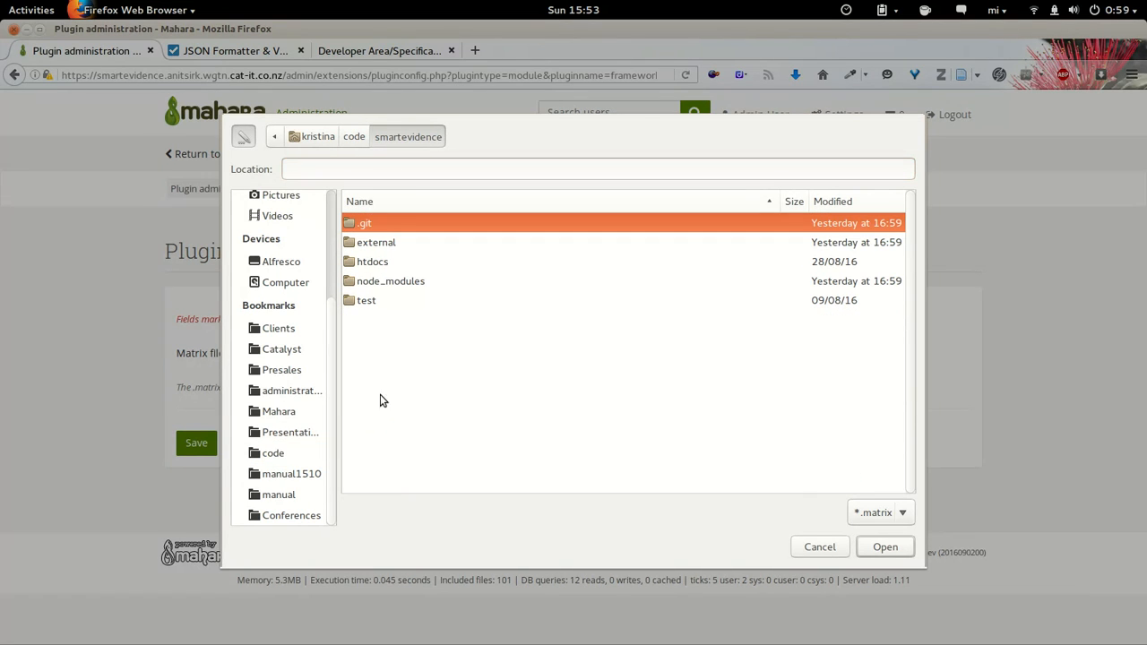
double_click(362, 268)
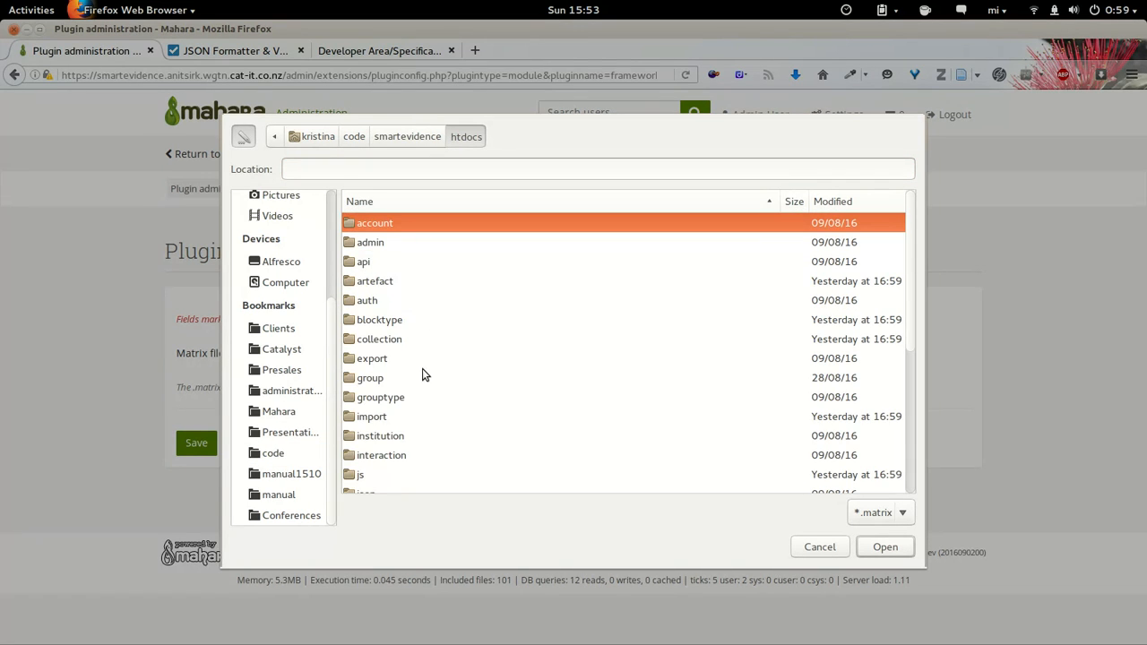
scroll(422, 375, "down", 5)
double_click(373, 329)
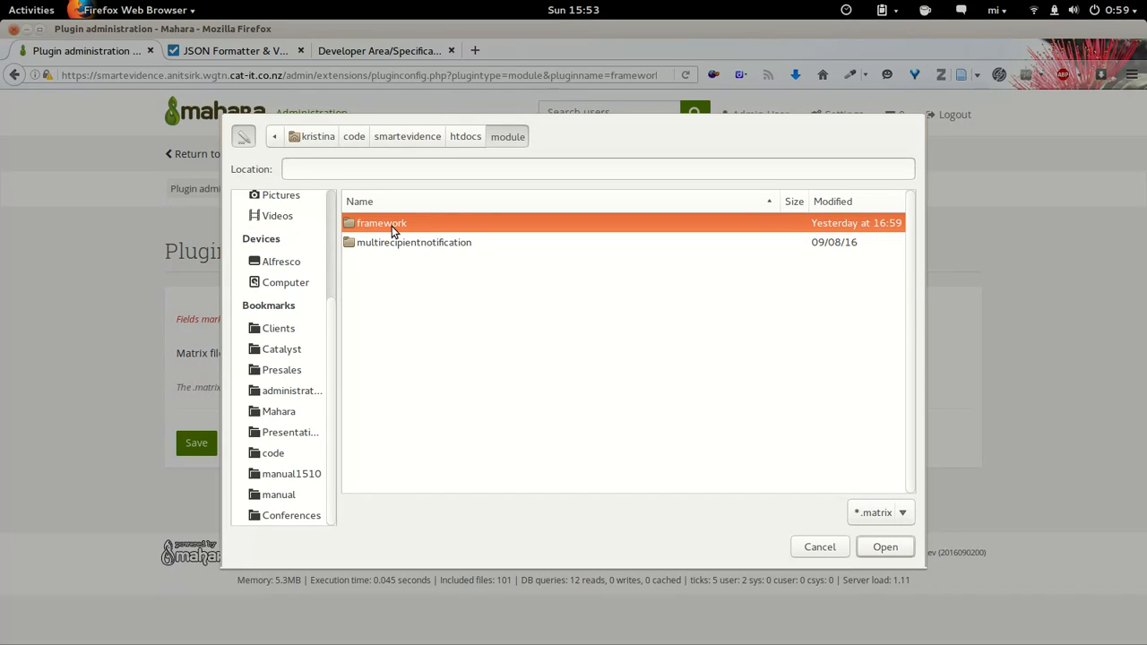
double_click(391, 226)
double_click(365, 278)
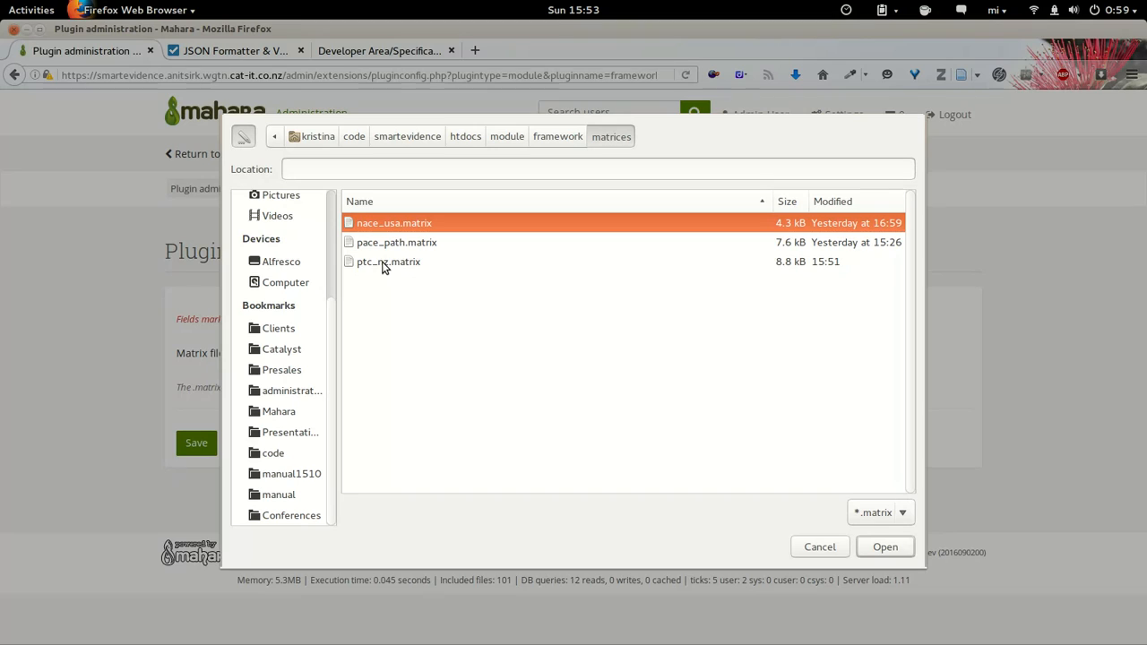
- Choose ptc_nz.matrix as the matrix file and save it as a framework
left_click(383, 264)
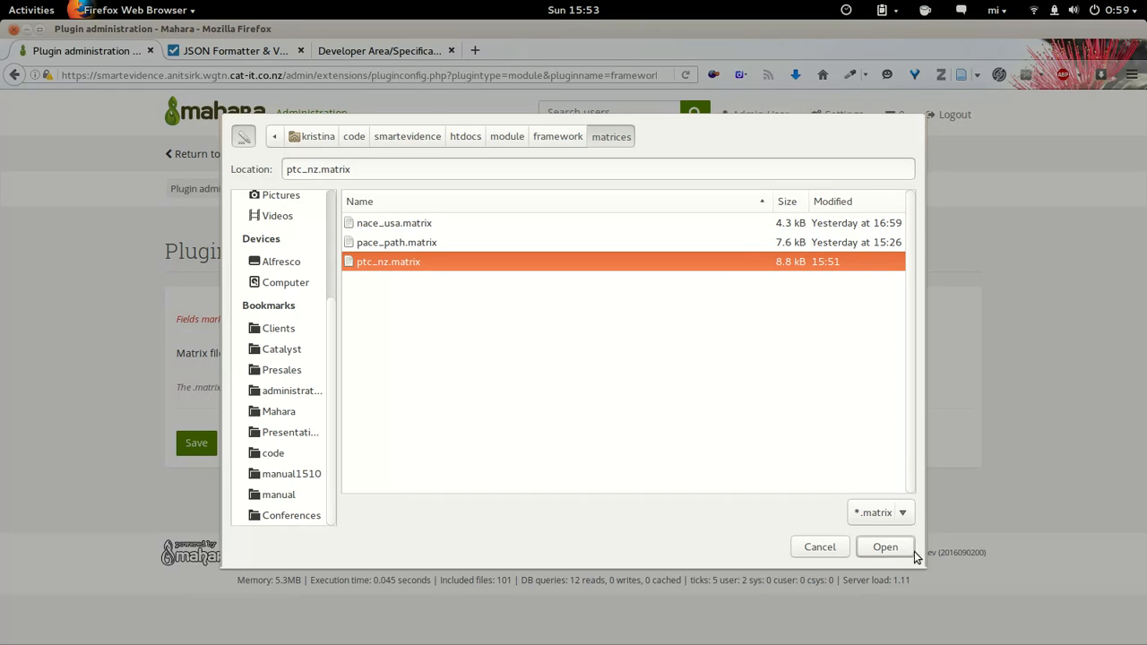
left_click(885, 547)
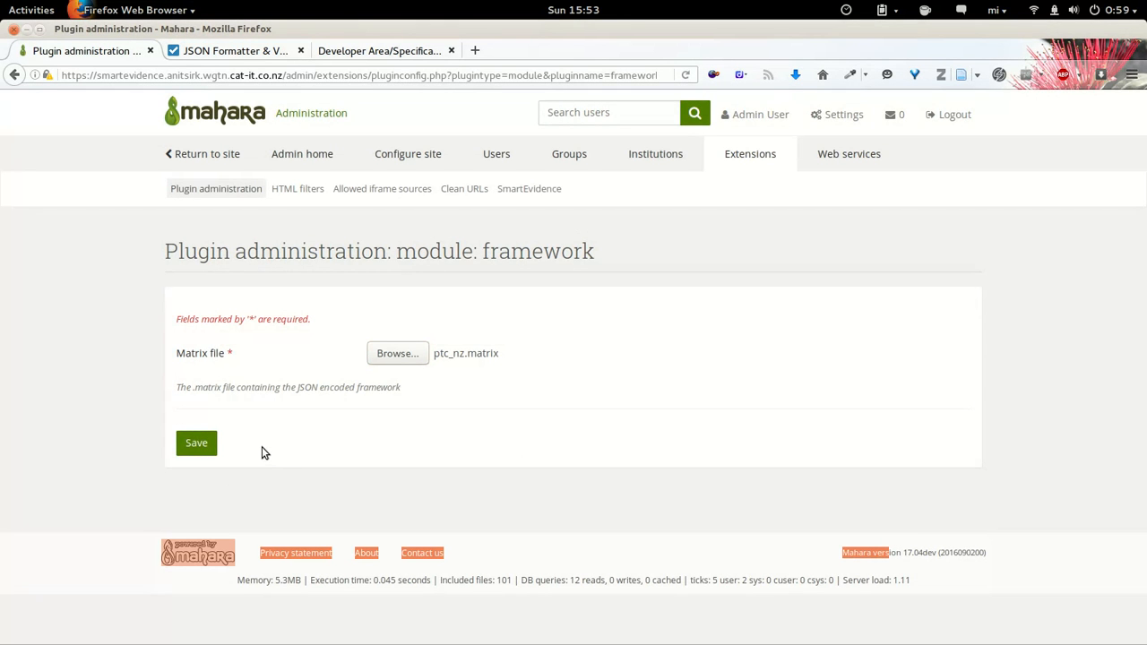
left_click(192, 443)
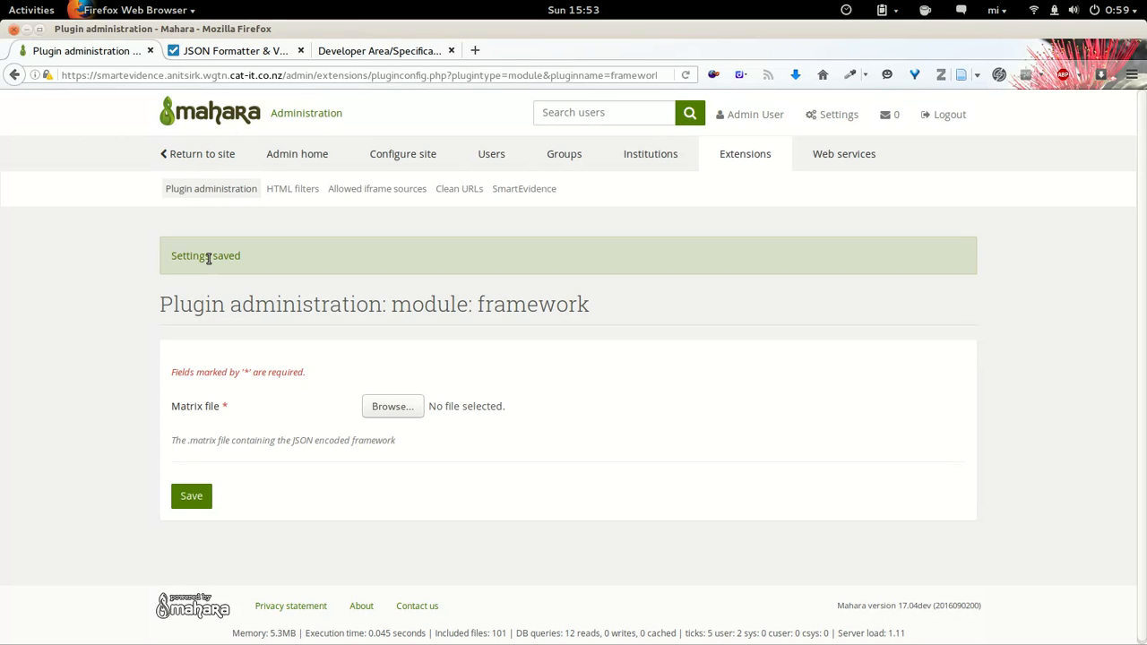
- Check the Allow SmartEvidence setting of No Institution in the institution administration, leaving its settings without changes
left_click(655, 155)
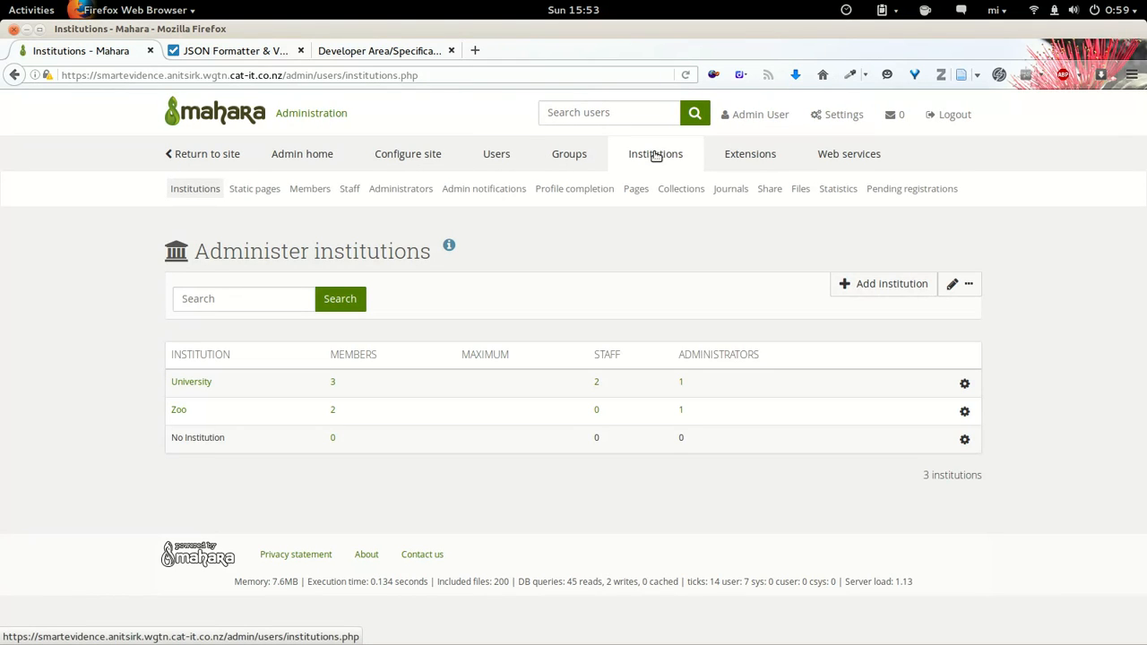
left_click(966, 440)
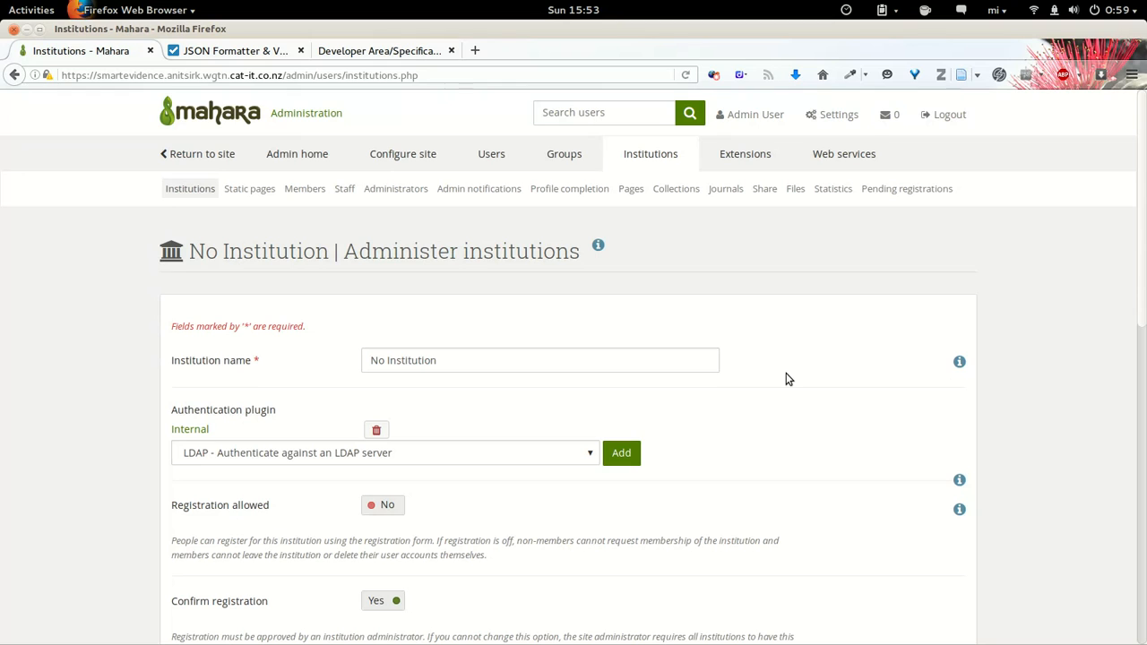
scroll(786, 379, "down", 15)
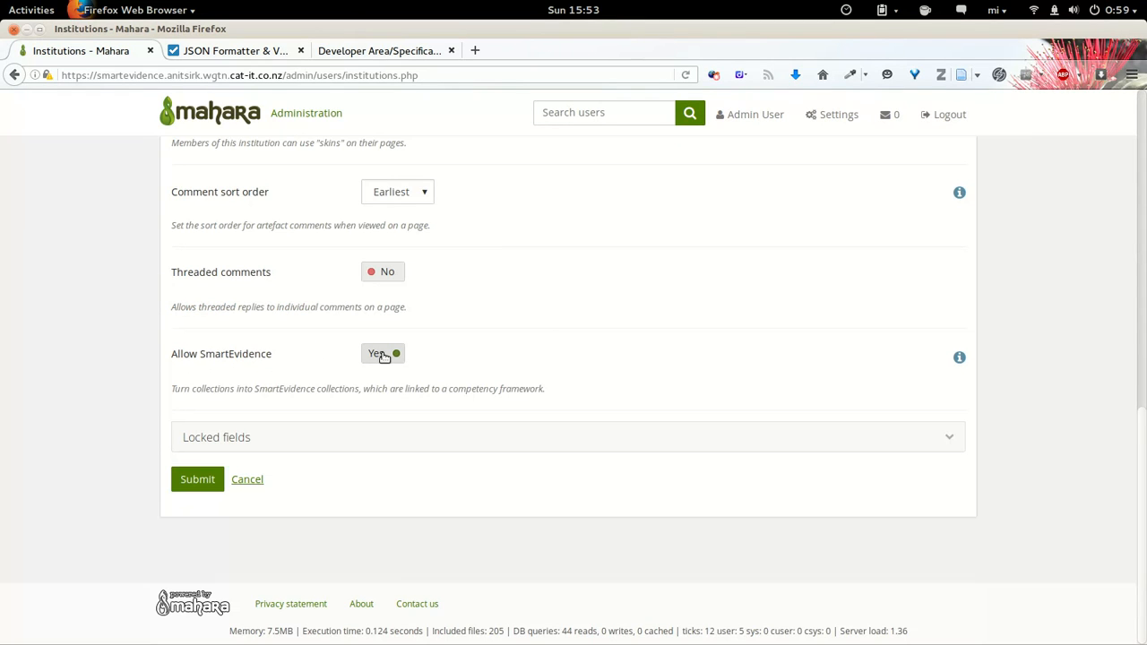
left_click(249, 481)
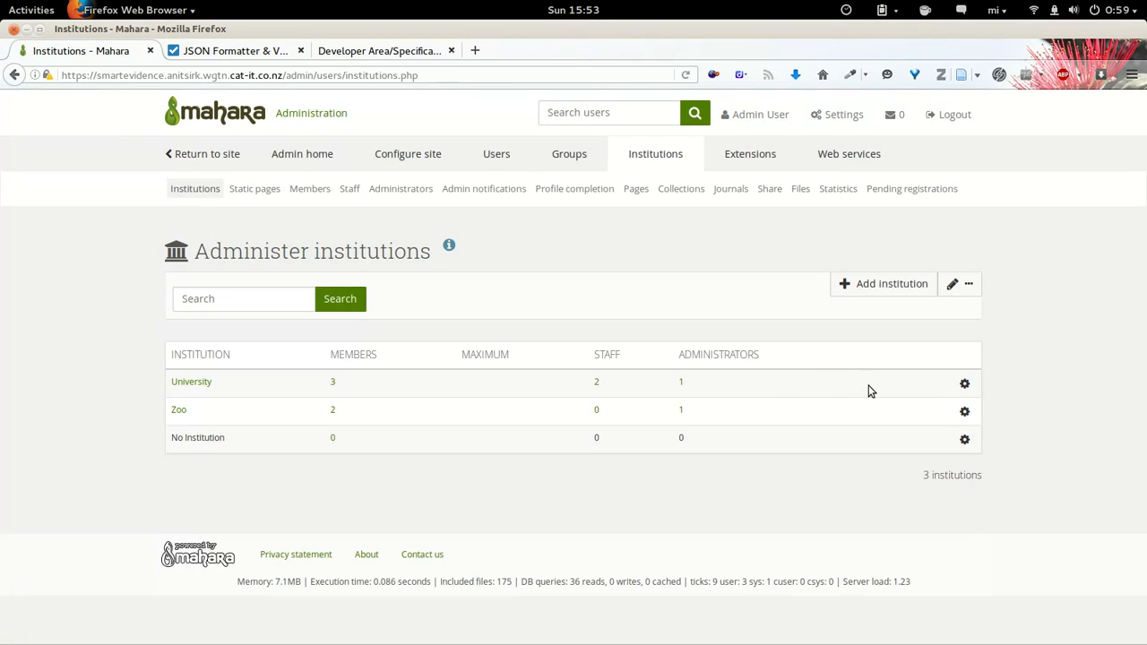
- Open the University institution's settings and check whether SmartEvidence is allowed there
left_click(965, 385)
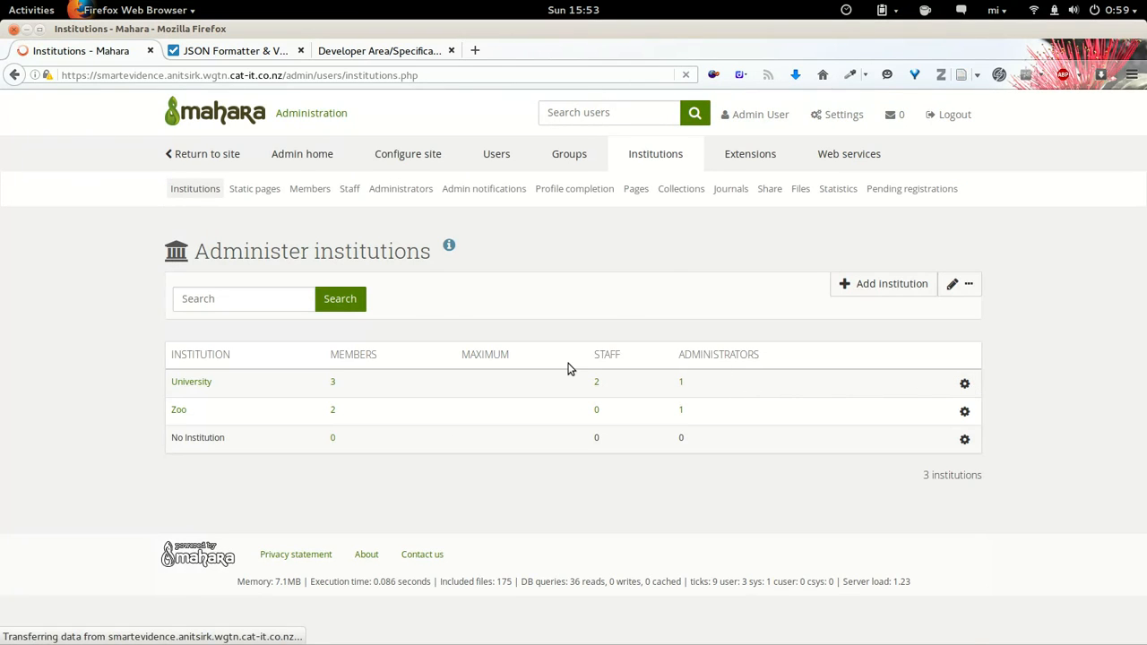
scroll(567, 368, "down", 2)
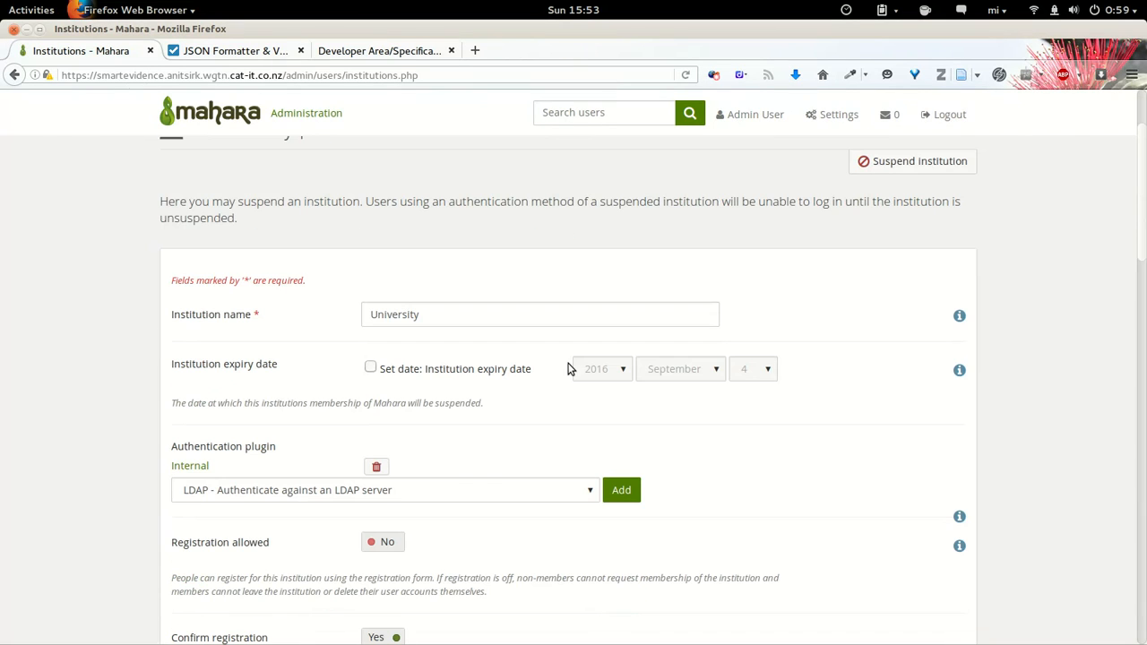
scroll(568, 368, "down", 15)
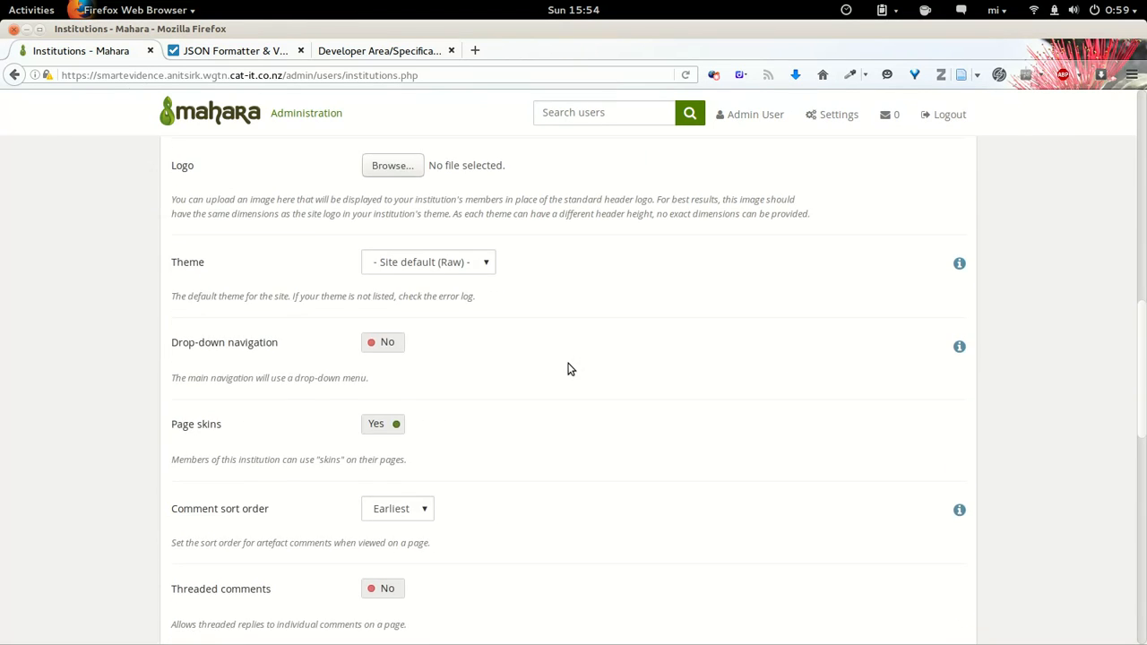
scroll(568, 368, "down", 5)
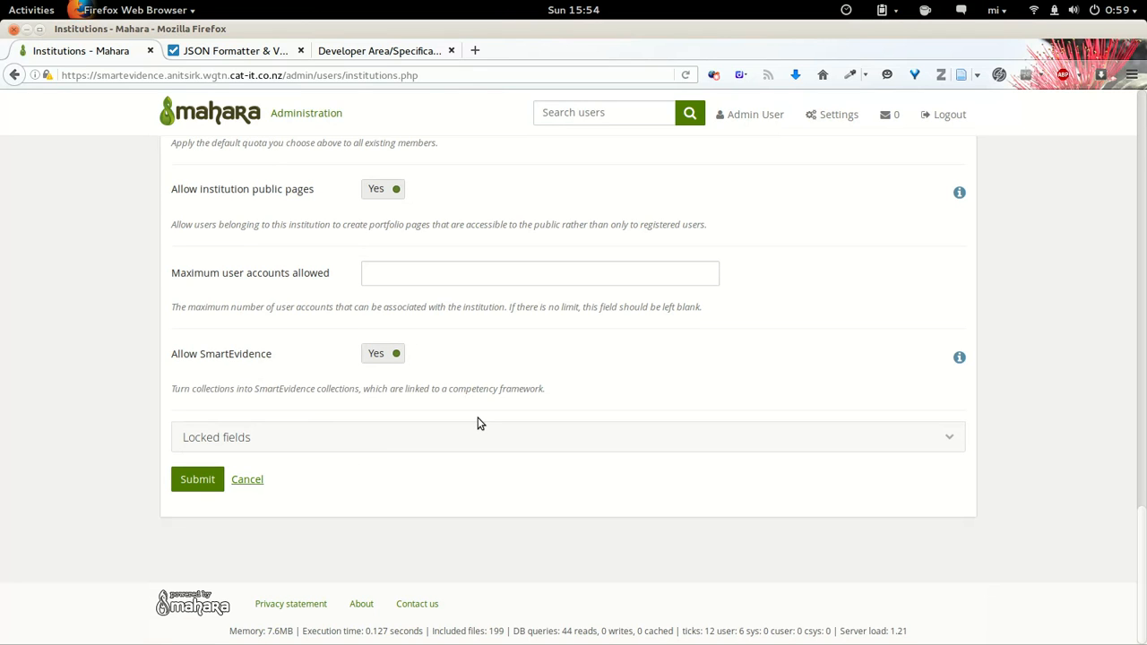
scroll(478, 423, "up", 20)
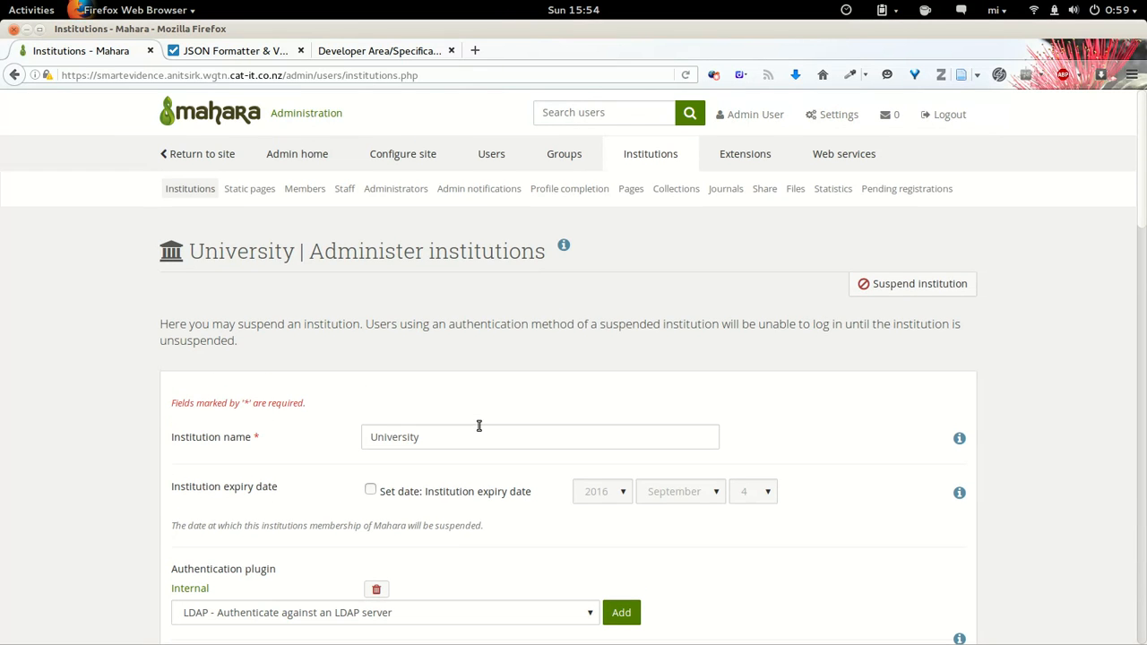
- Return to the site, set the portfolio collection's SmartEvidence framework to Practising Teacher Criteria (Self-assessment), and save the collection
left_click(206, 157)
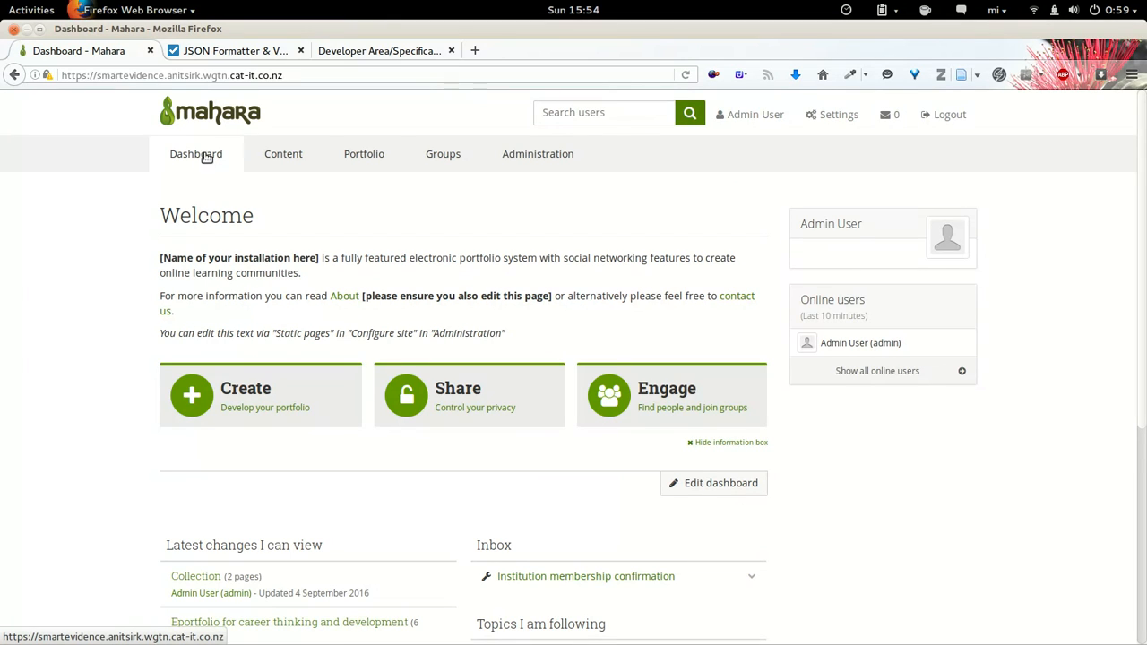
left_click(363, 157)
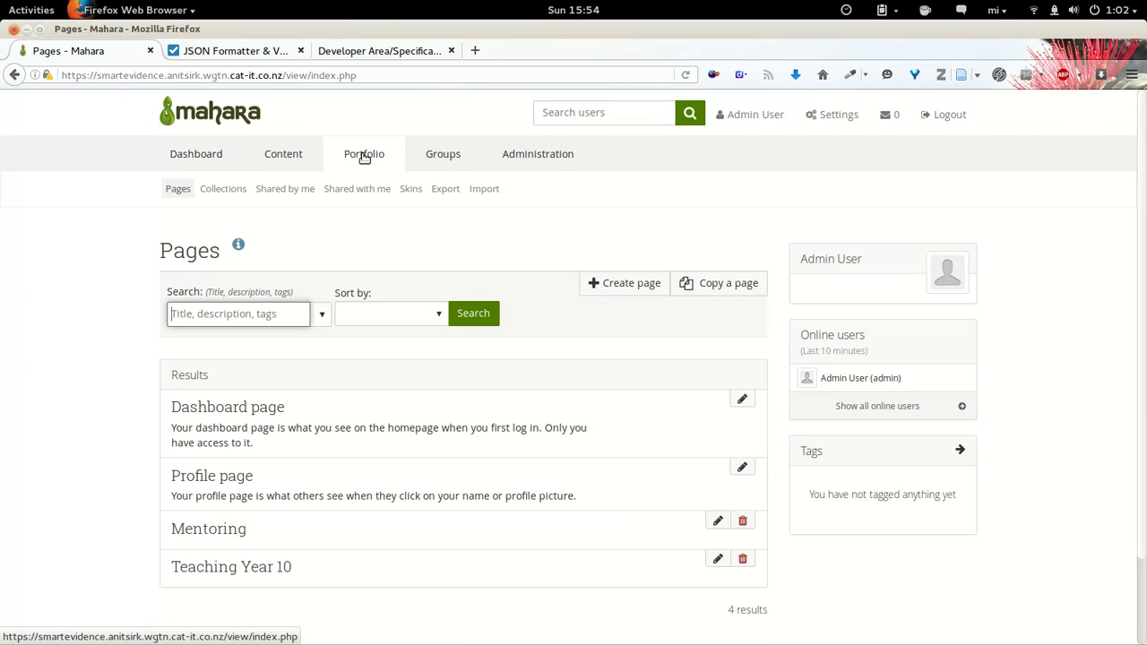
left_click(225, 190)
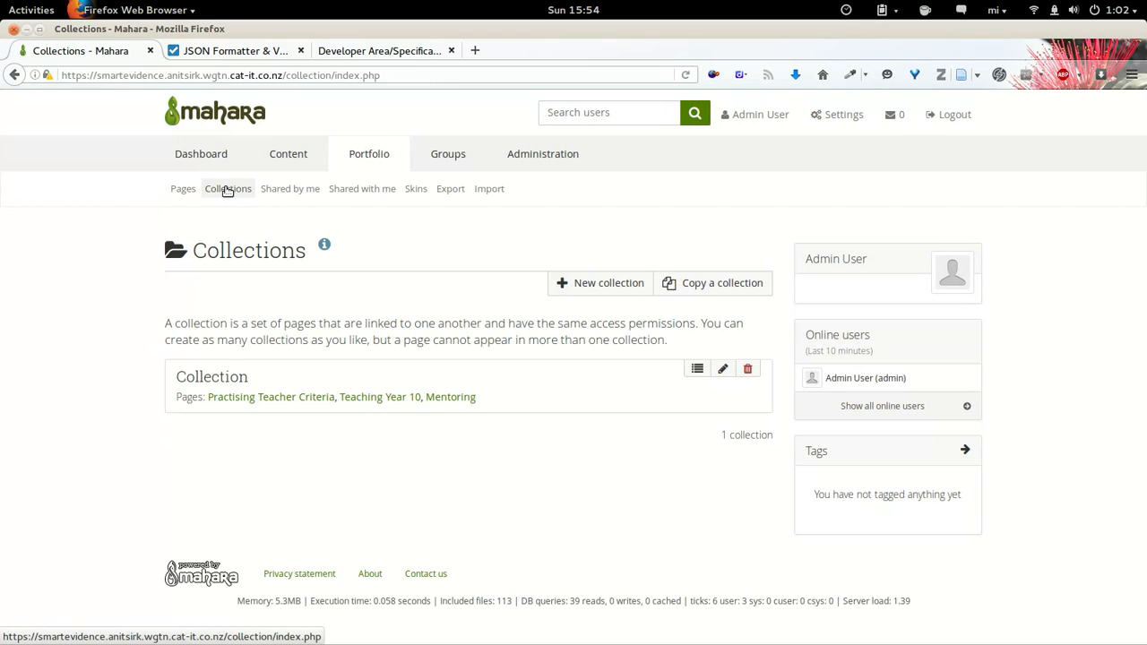
left_click(722, 367)
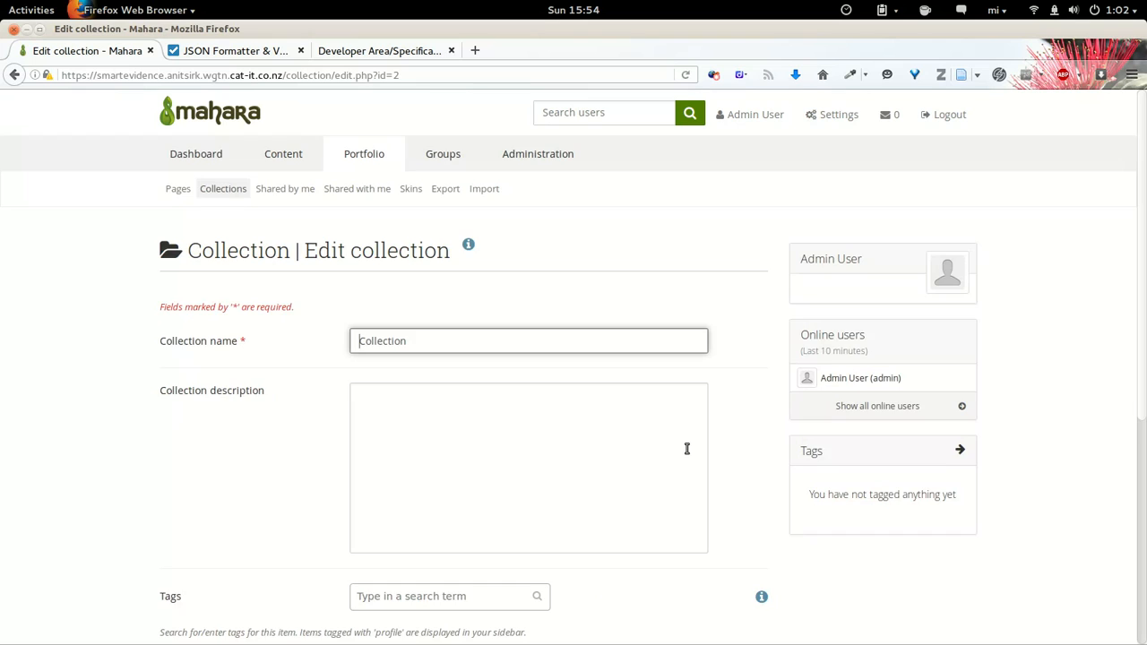
scroll(687, 448, "down", 5)
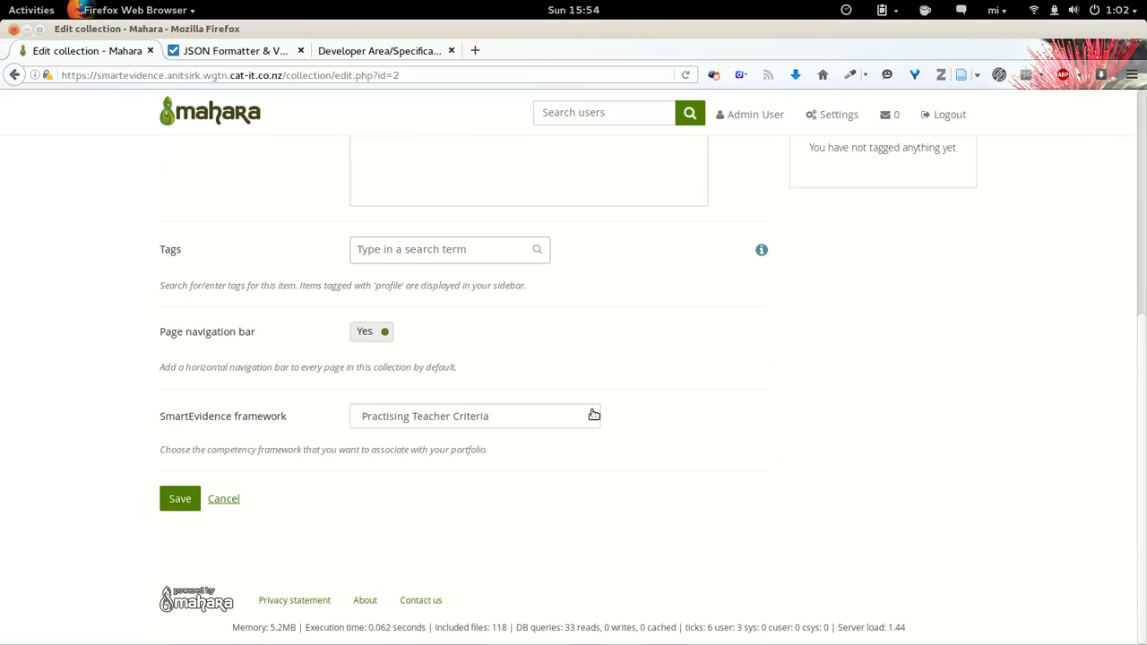
left_click(593, 415)
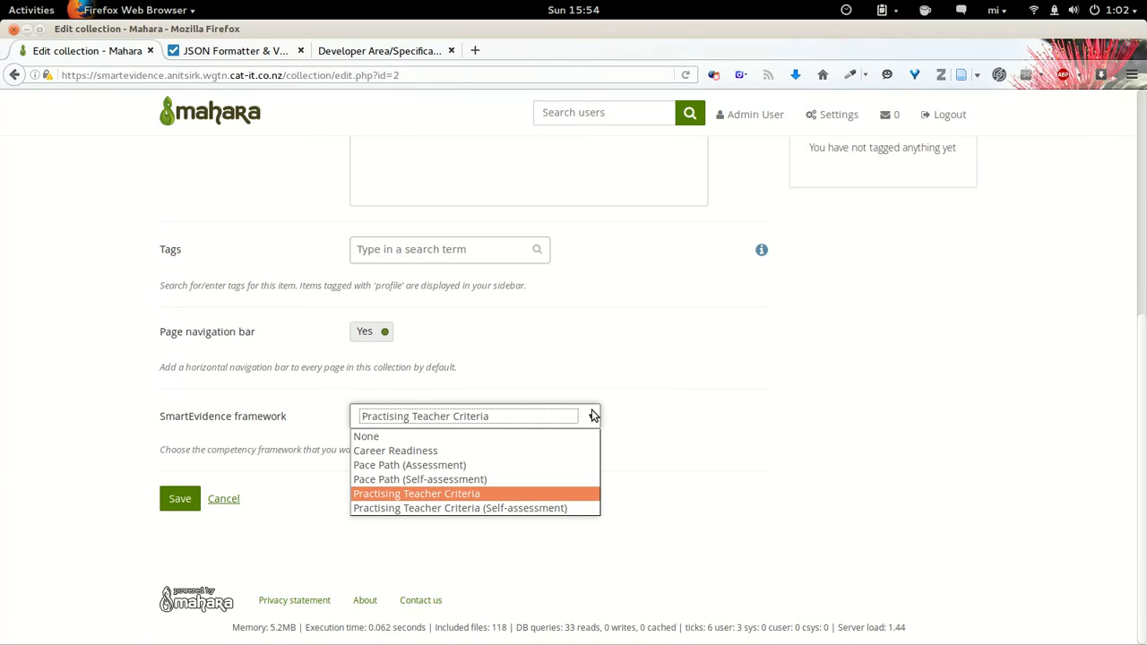
left_click(515, 509)
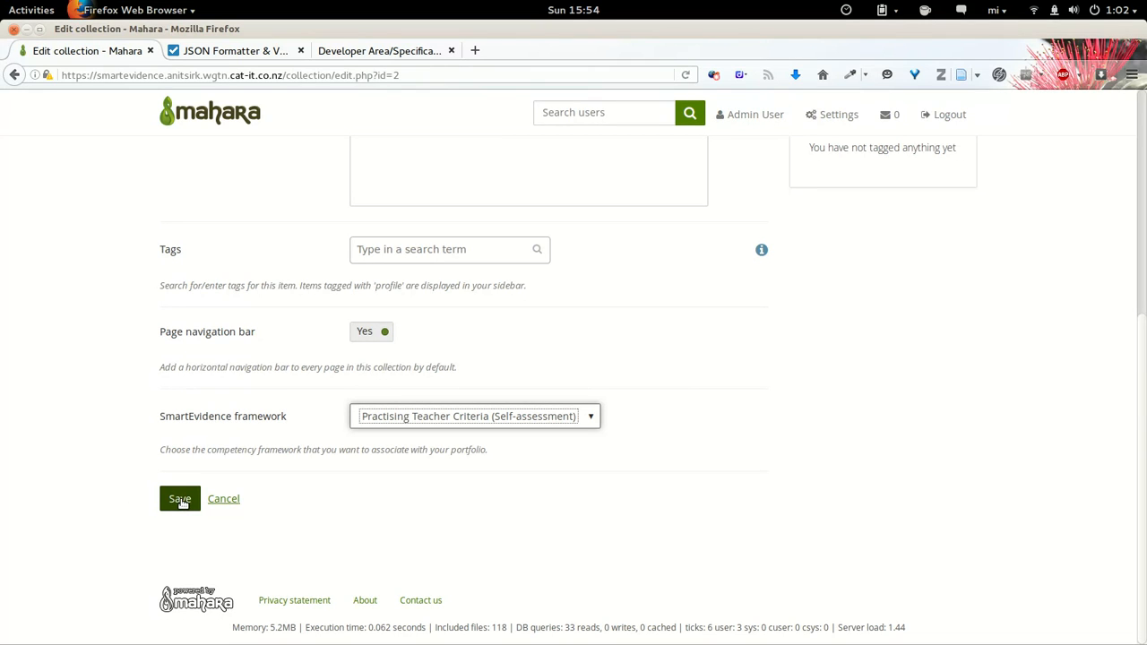
left_click(180, 500)
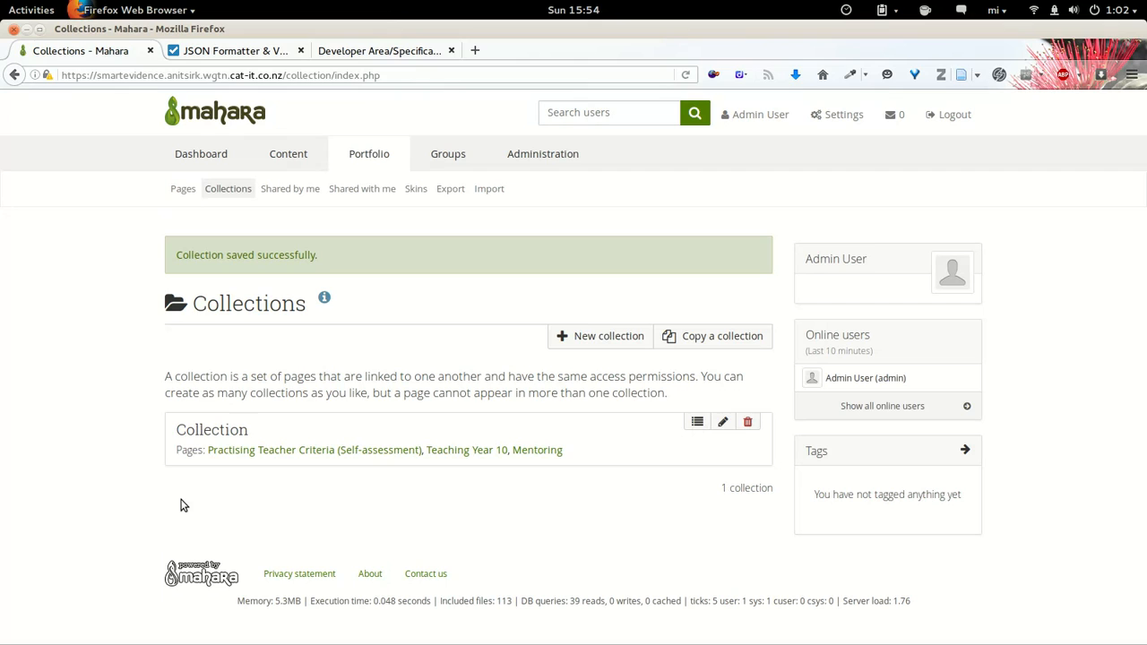
- Open the saved collection and examine the title, description and criteria rows of its SmartEvidence map
left_click(215, 433)
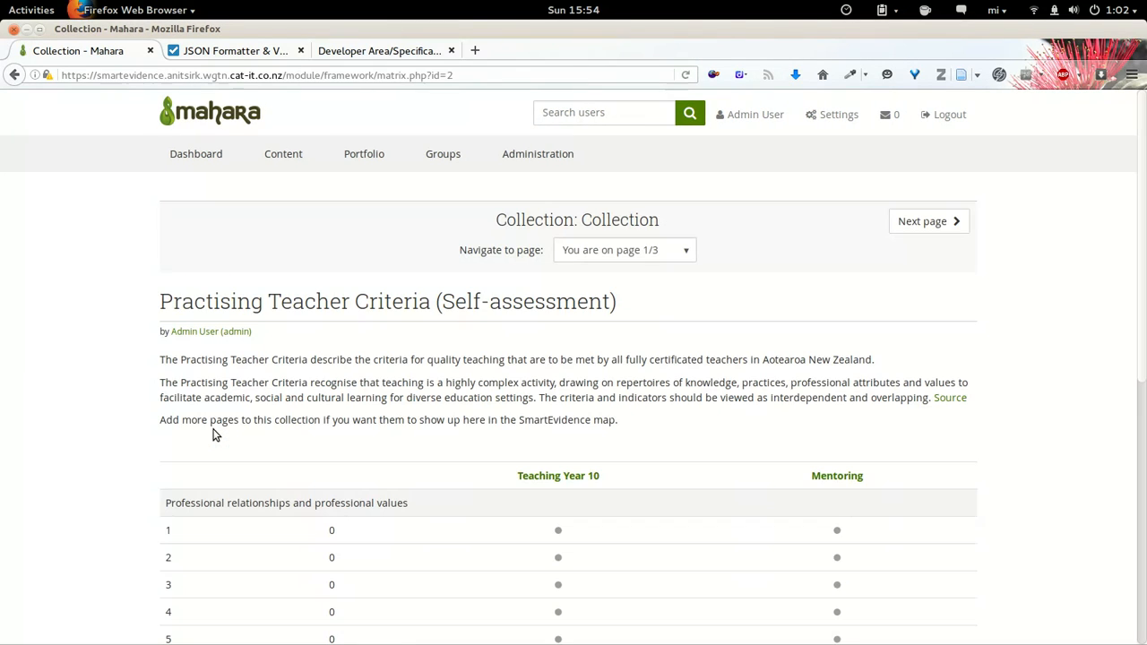
scroll(137, 474, "down", 4)
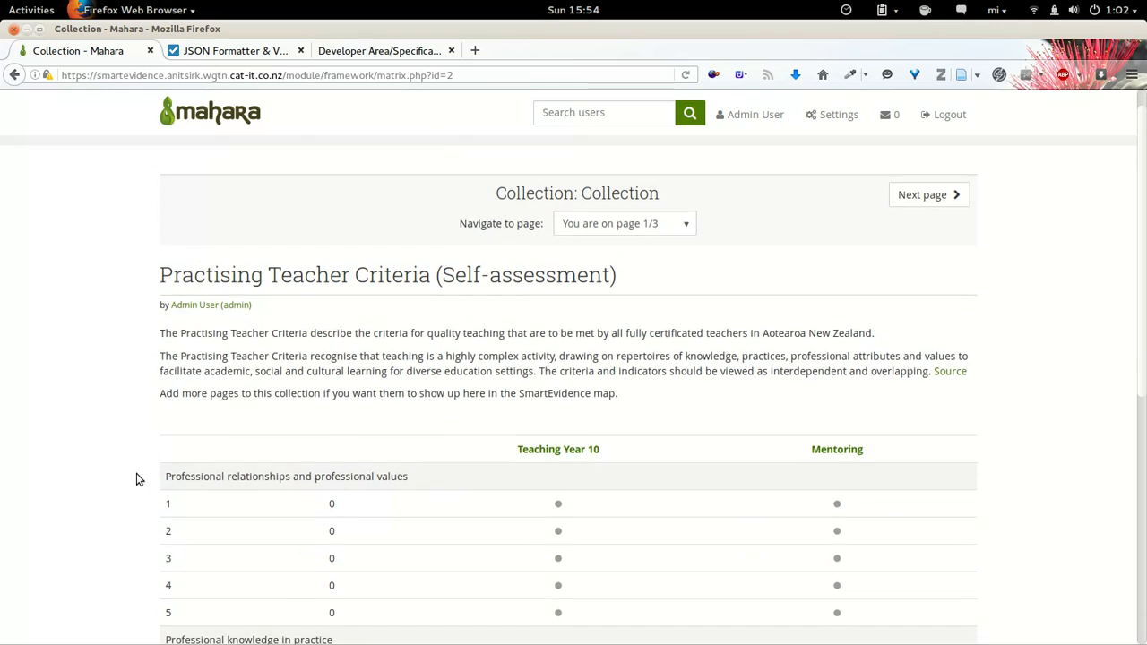
scroll(137, 480, "up", 1)
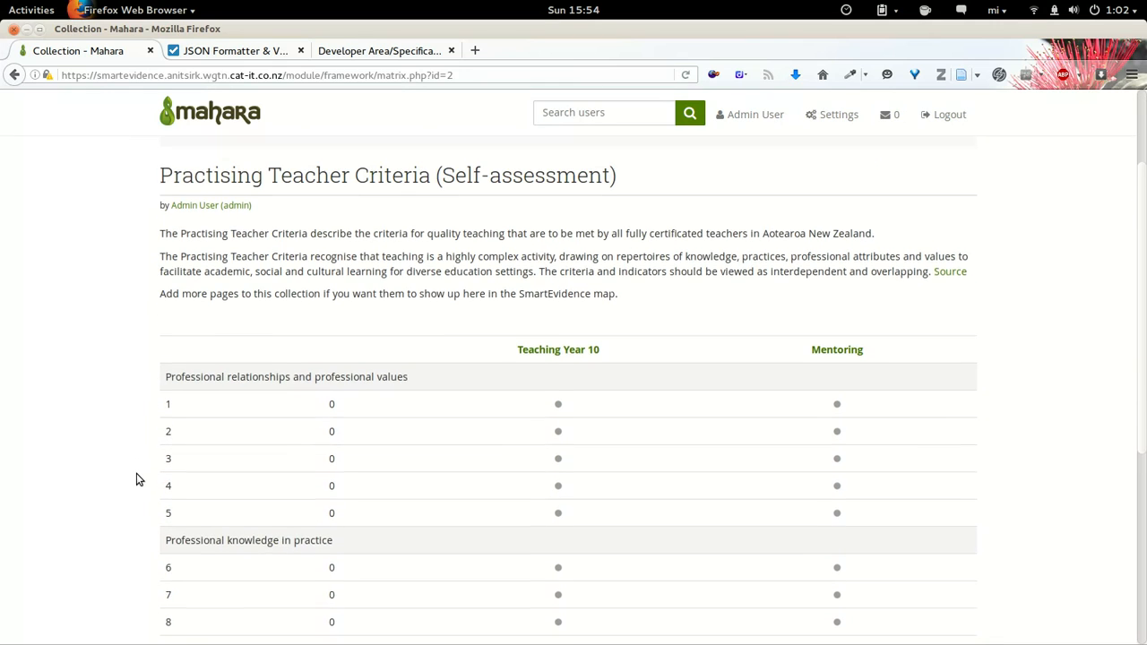
triple_click(357, 187)
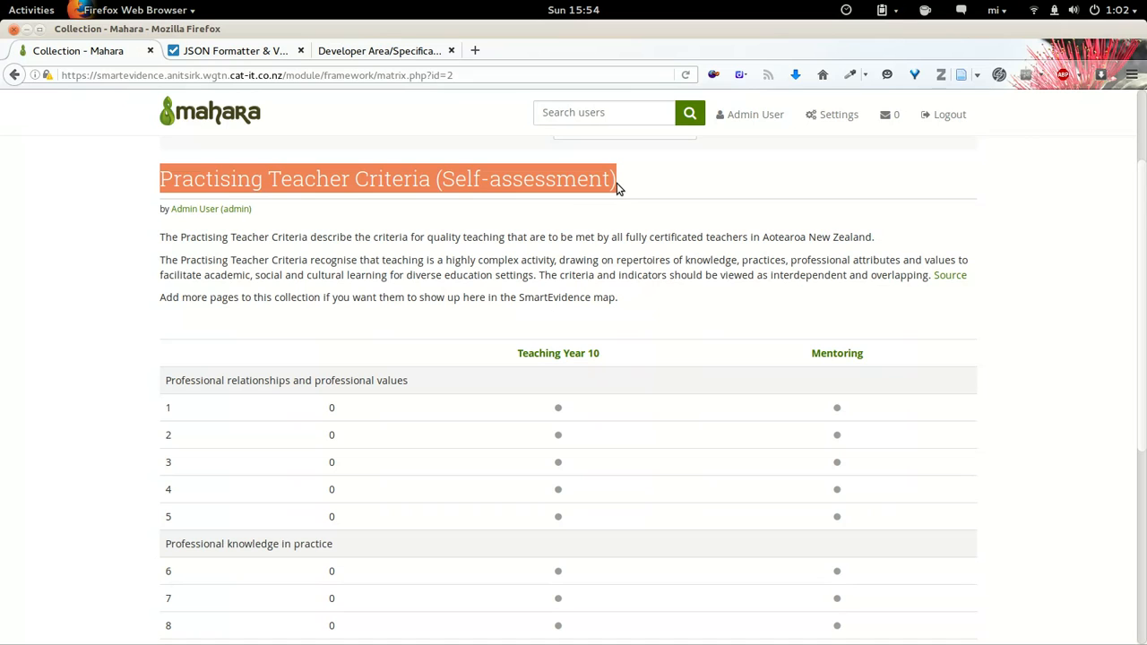
left_click(1057, 275)
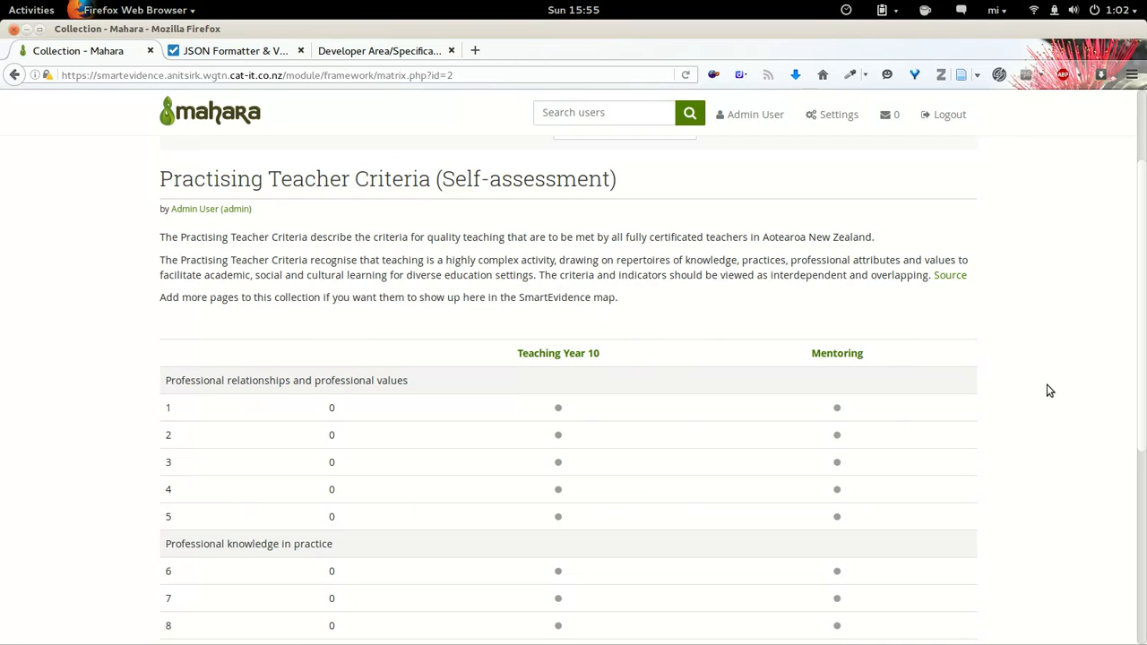
scroll(1049, 389, "down", 3)
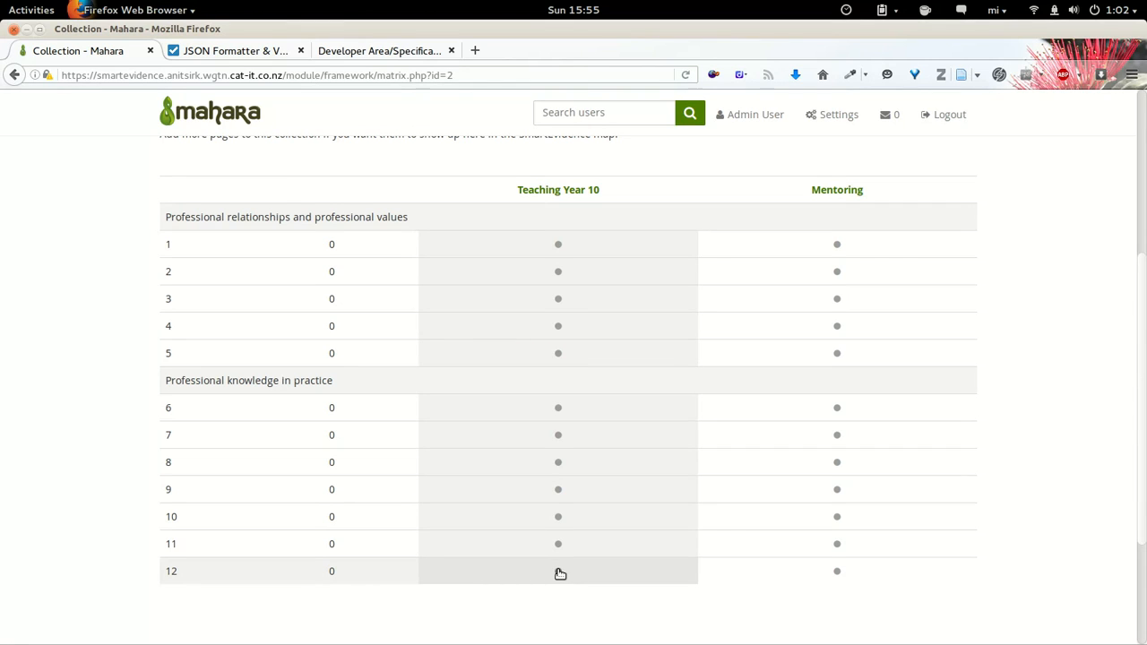
- Open the annotation form for criterion 12 on the Teaching Year 10 page and close it without entering anything
left_click(559, 574)
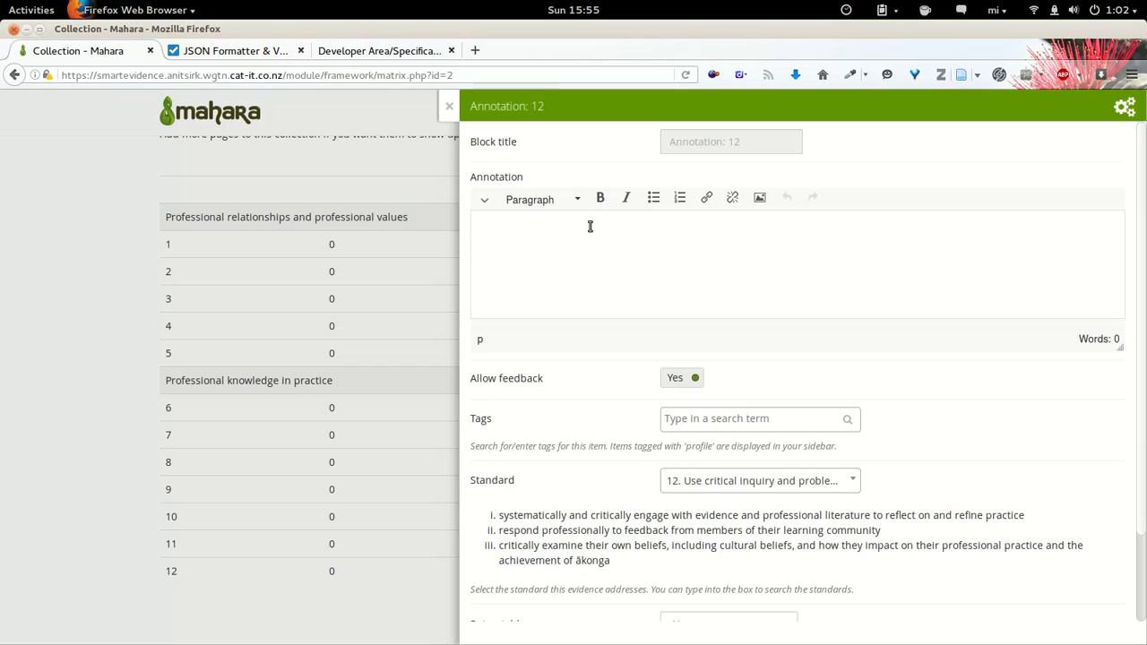
left_click(449, 106)
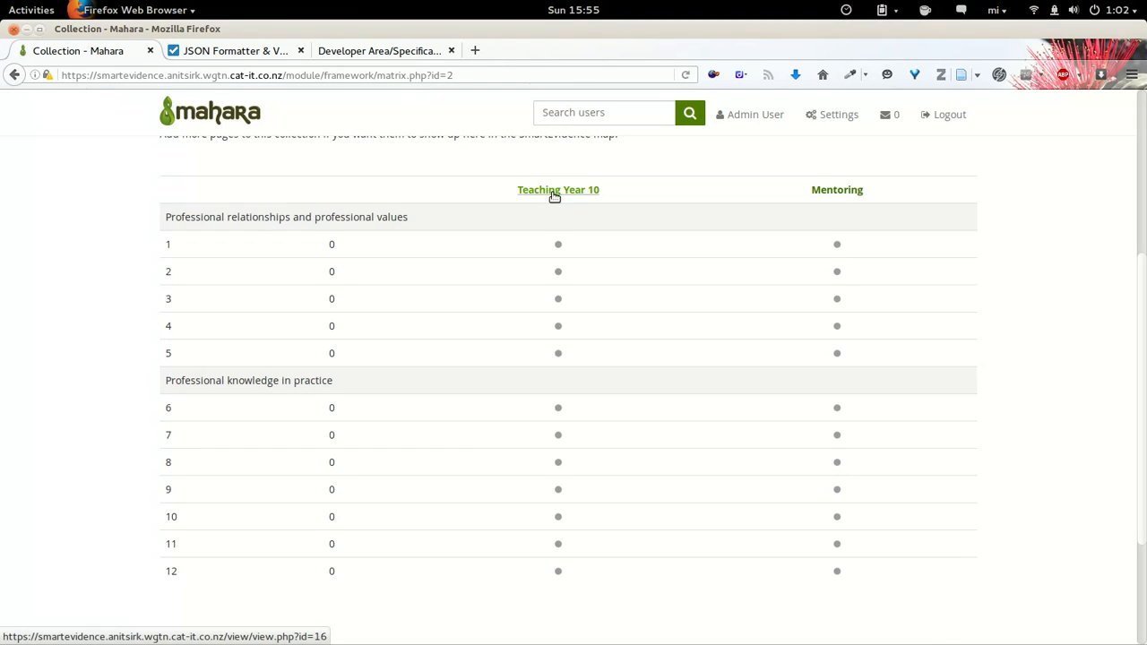
- Open the Teaching Year 10 page for editing and add an Annotation block to it
left_click(553, 190)
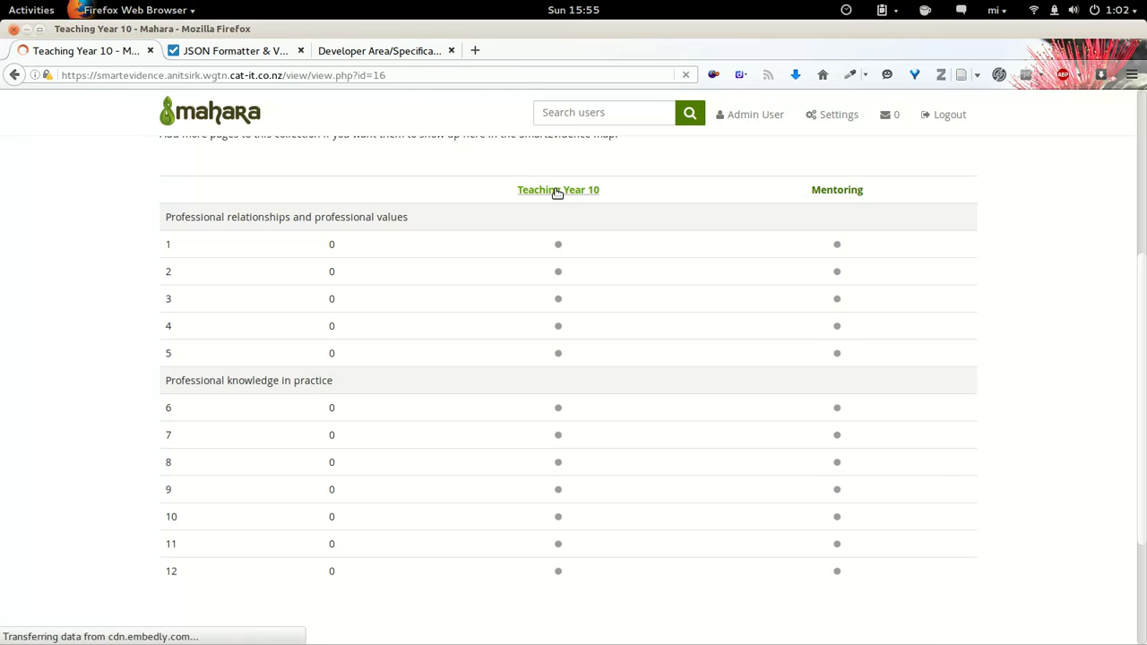
left_click(859, 333)
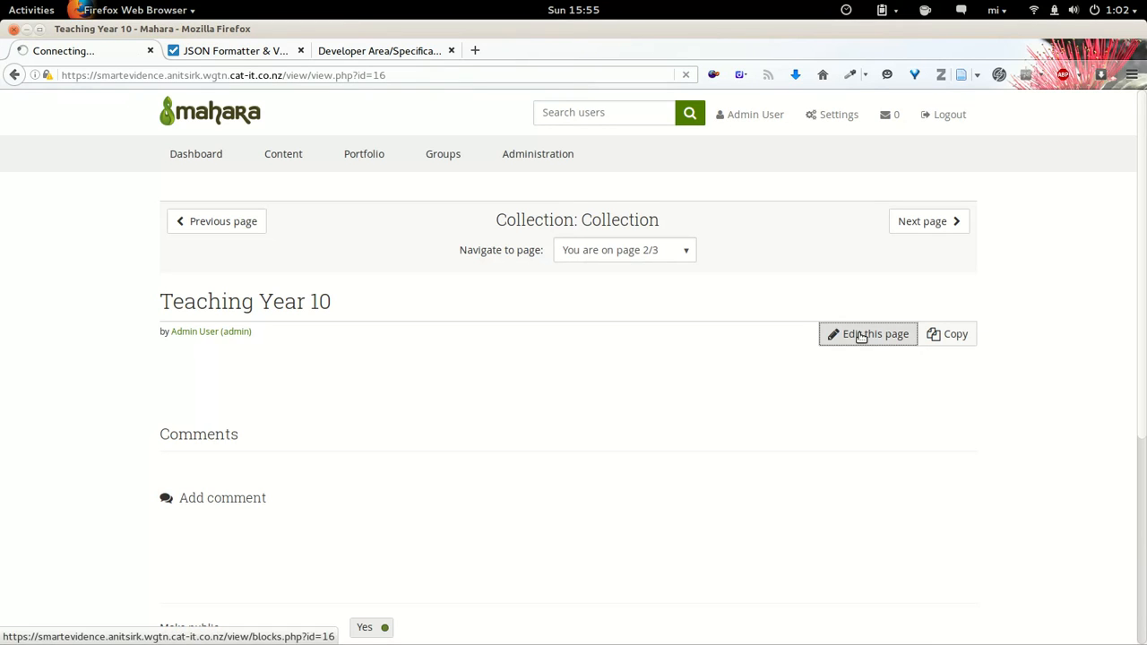
left_click(218, 489)
left_click_drag(222, 545, 385, 400)
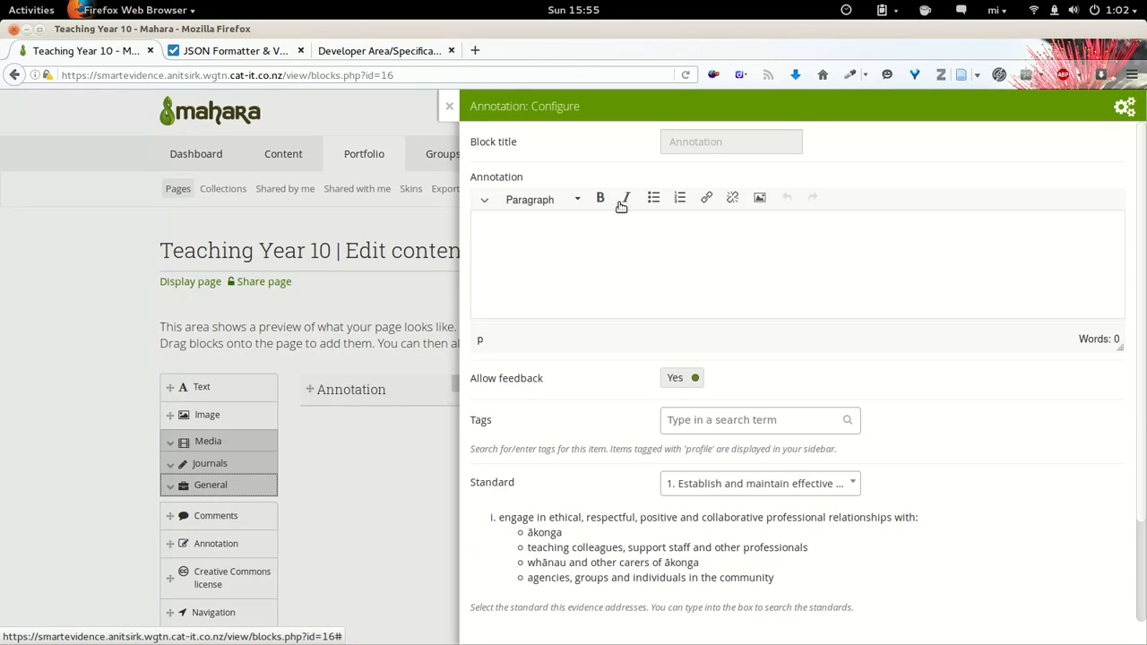
- Enter the annotation "This page meets the criteria...", assign it to standard 8, and save the block
type("This pa")
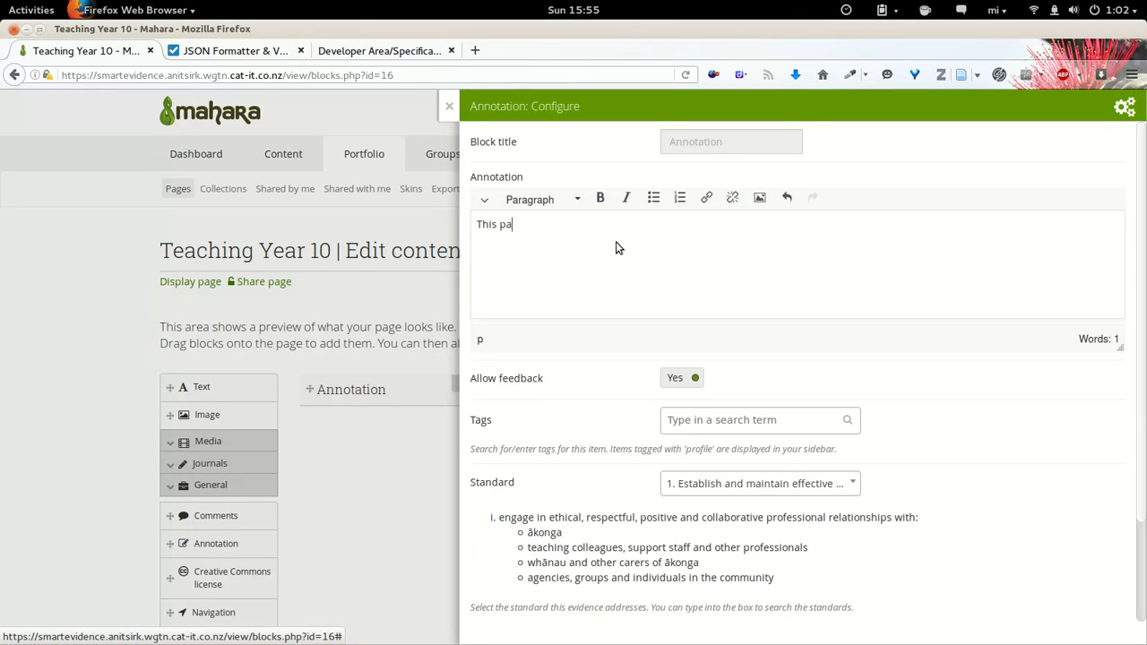
type("ge meets the criteria...")
left_click(840, 488)
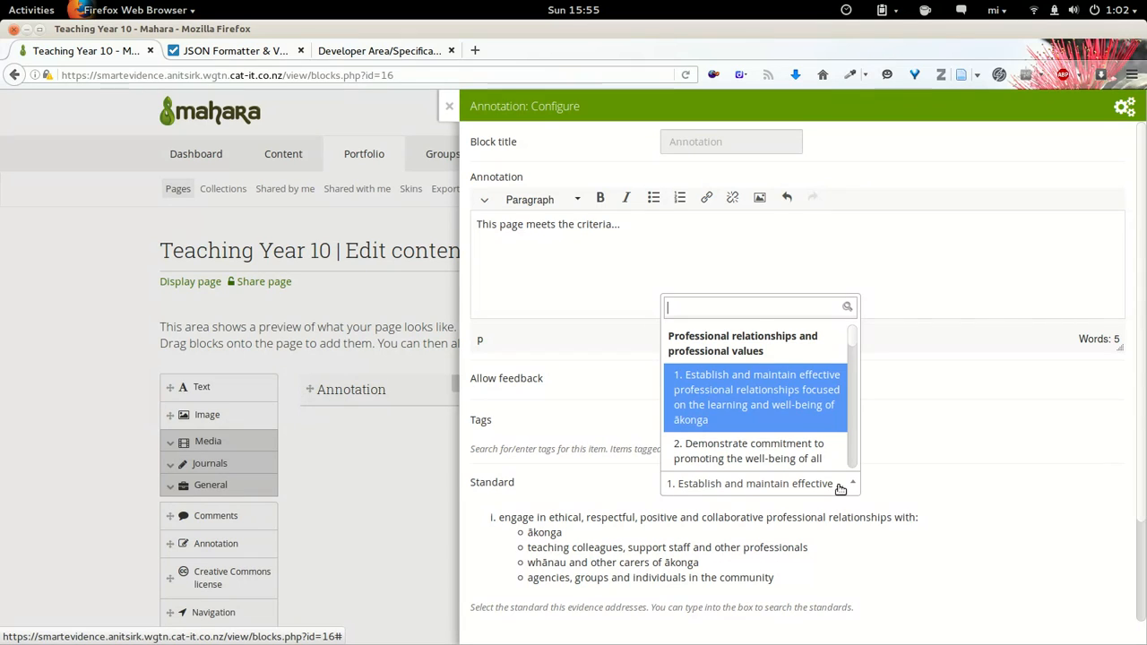
left_click_drag(853, 335, 856, 421)
left_click(732, 422)
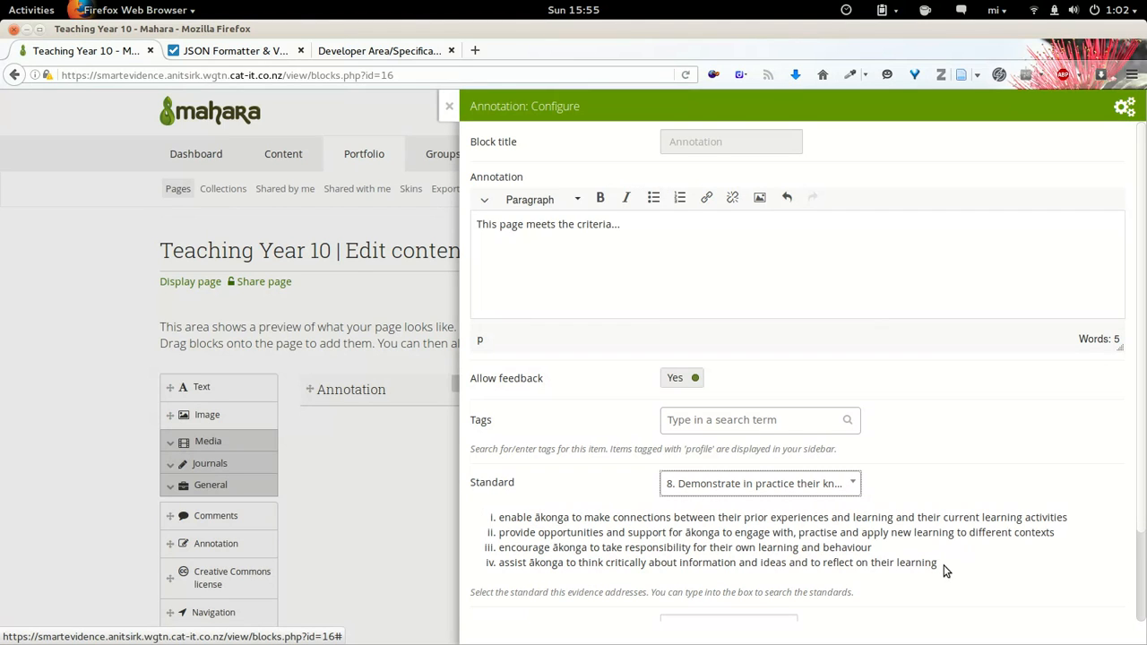
scroll(946, 571, "down", 2)
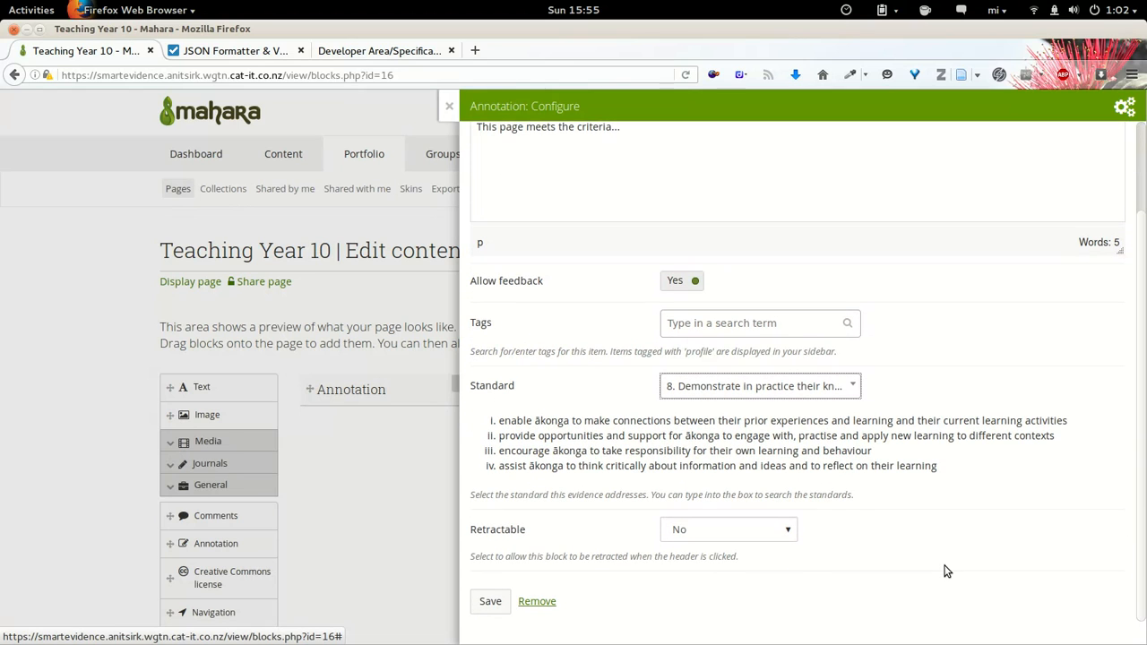
left_click(491, 602)
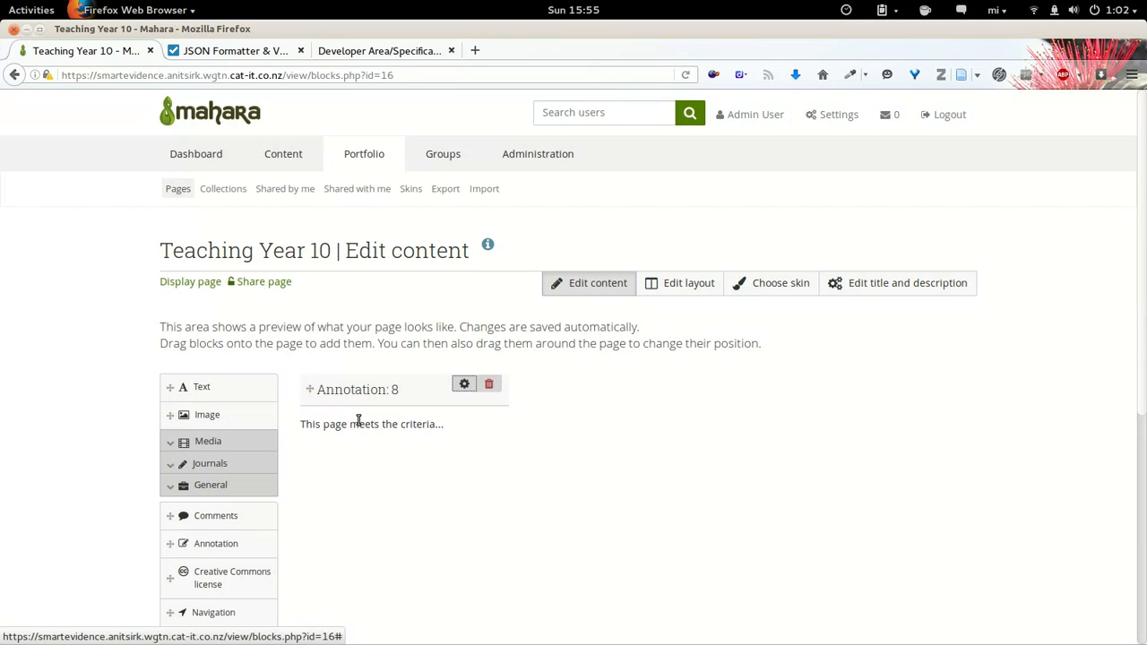
- Display the Teaching Year 10 page, return to the Practising Teacher Criteria map, and check the status of criterion 8
left_click(203, 284)
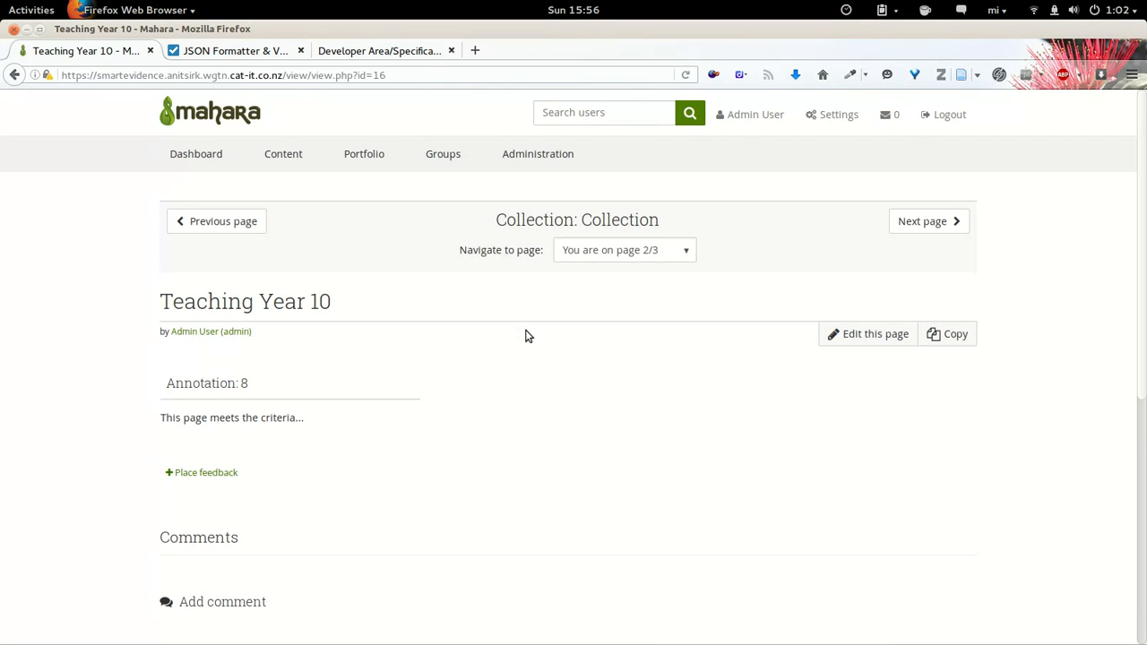
left_click(695, 258)
left_click(667, 278)
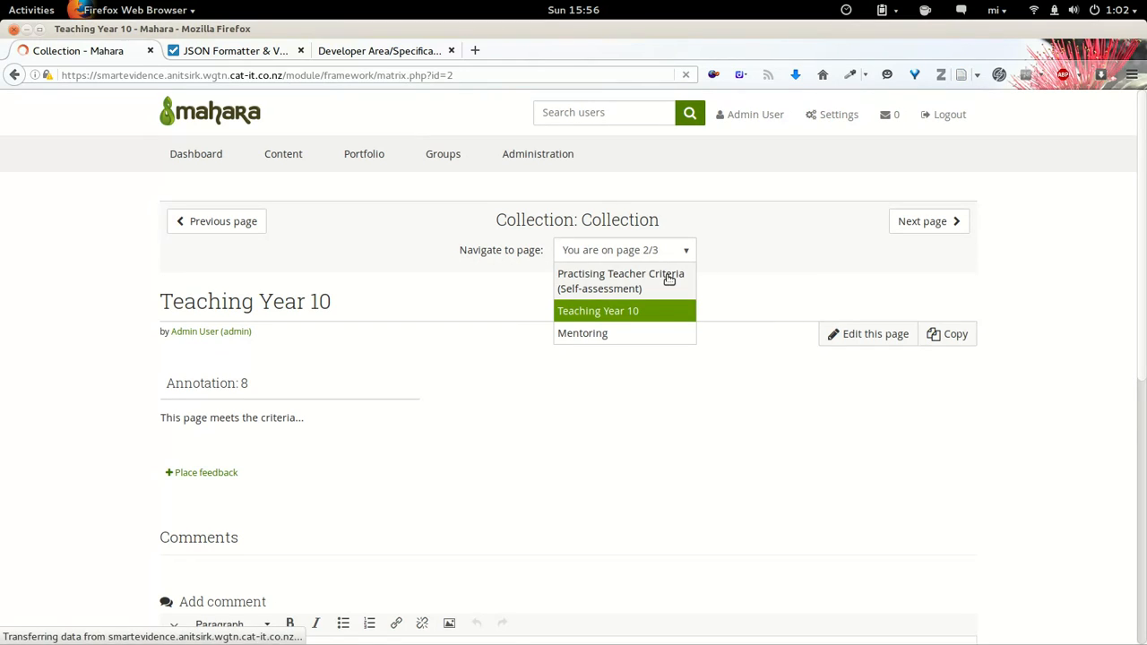
scroll(1064, 347, "down", 5)
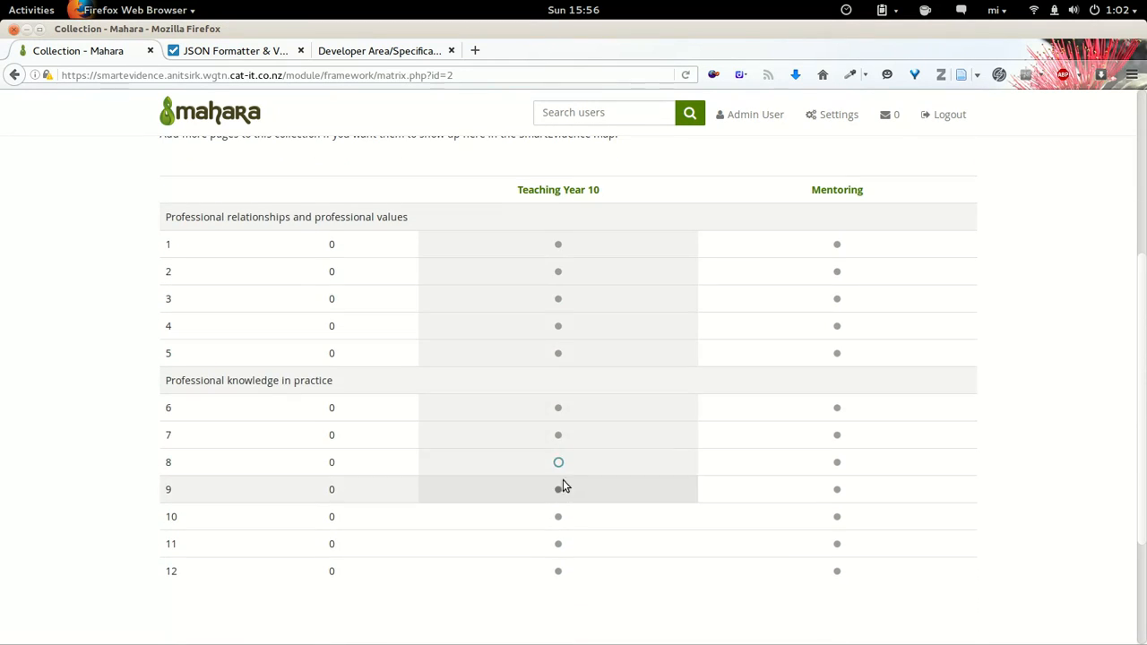
mouse_move(561, 468)
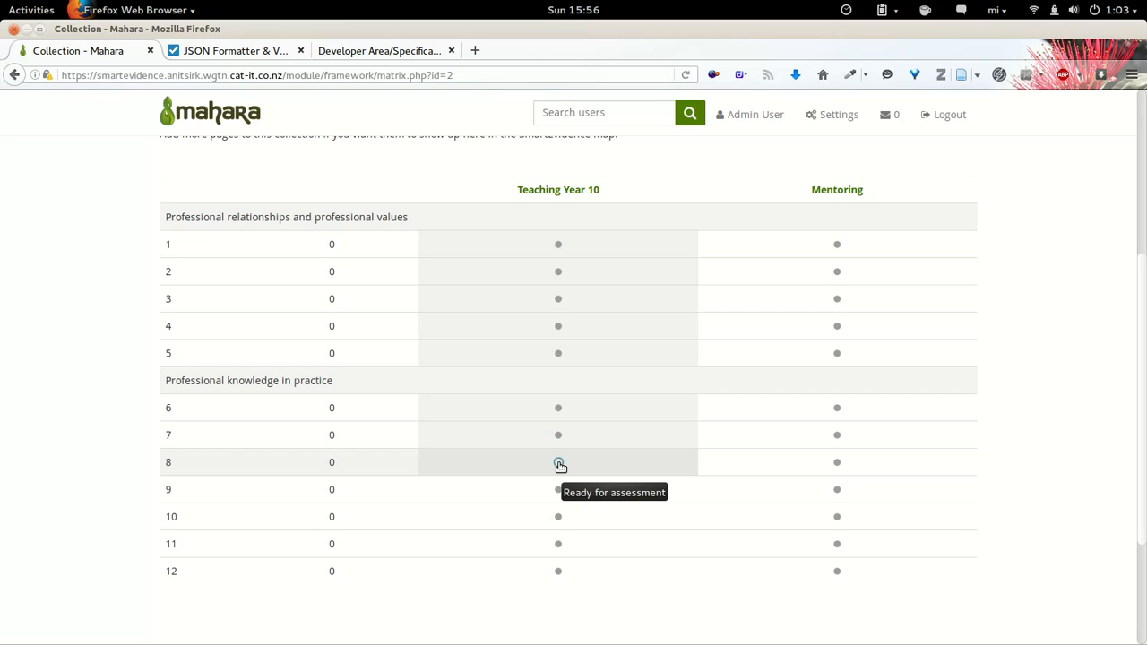
- Assess the Teaching Year 10 annotation for criterion 8 as "Partially meets the standard" and save the assessment
left_click(559, 465)
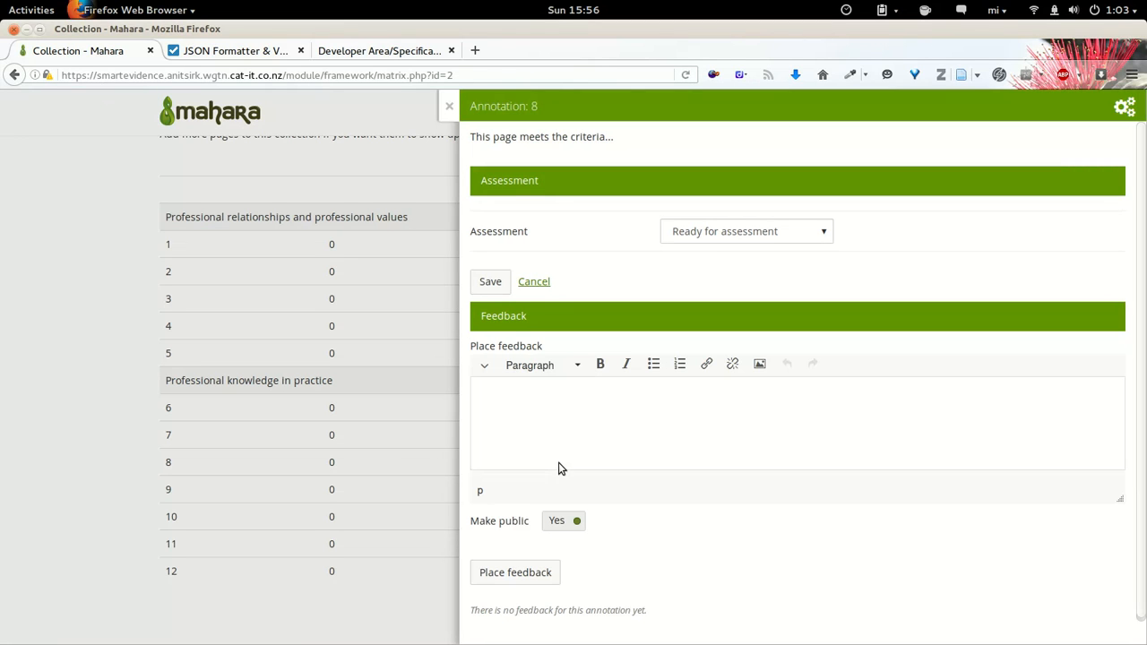
left_click(734, 234)
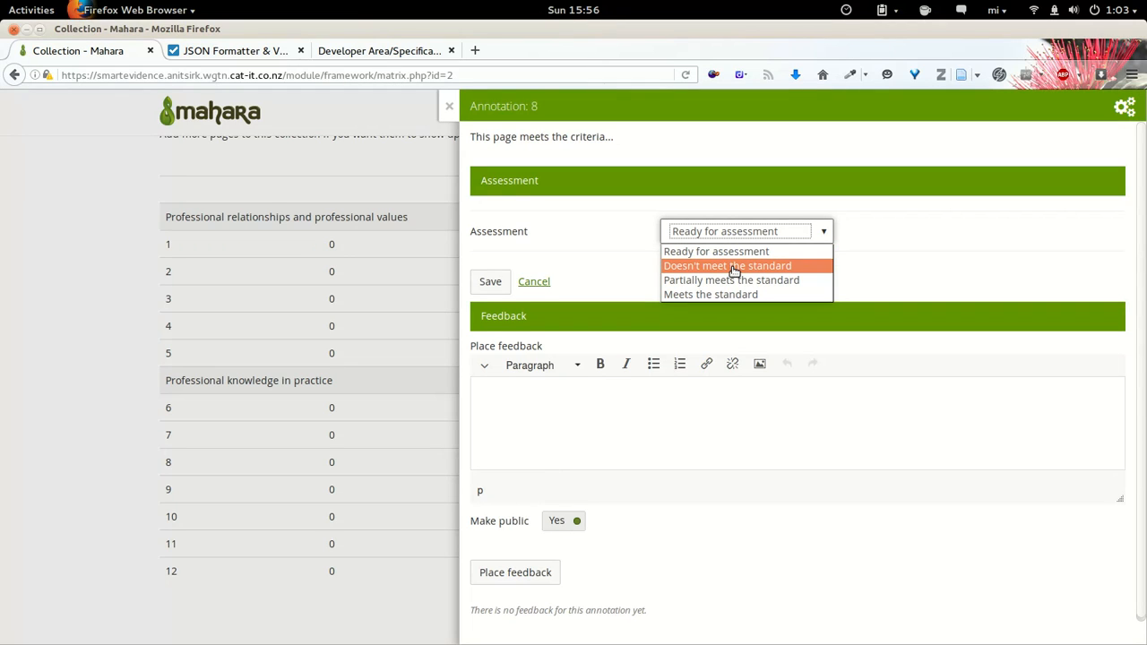
left_click(796, 283)
left_click(490, 283)
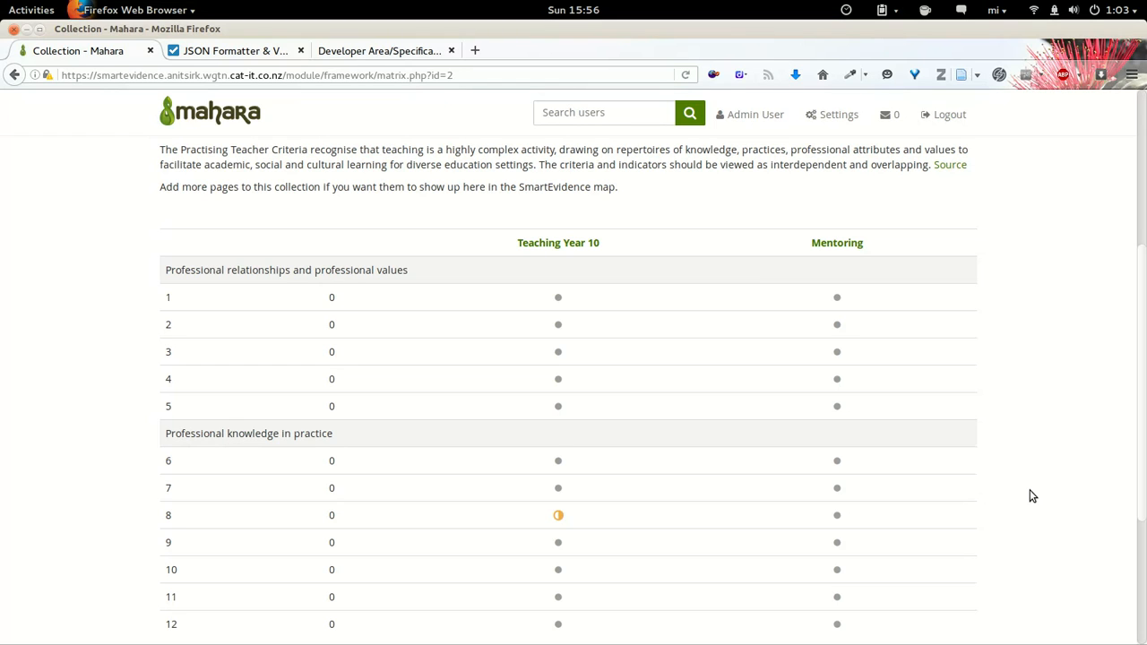
- Switch to Atom and review the beginning of ptc_nz.matrix, including the framework's institution, description, self-assessment and evidence status entries
key("alt+Tab")
key("alt+Tab")
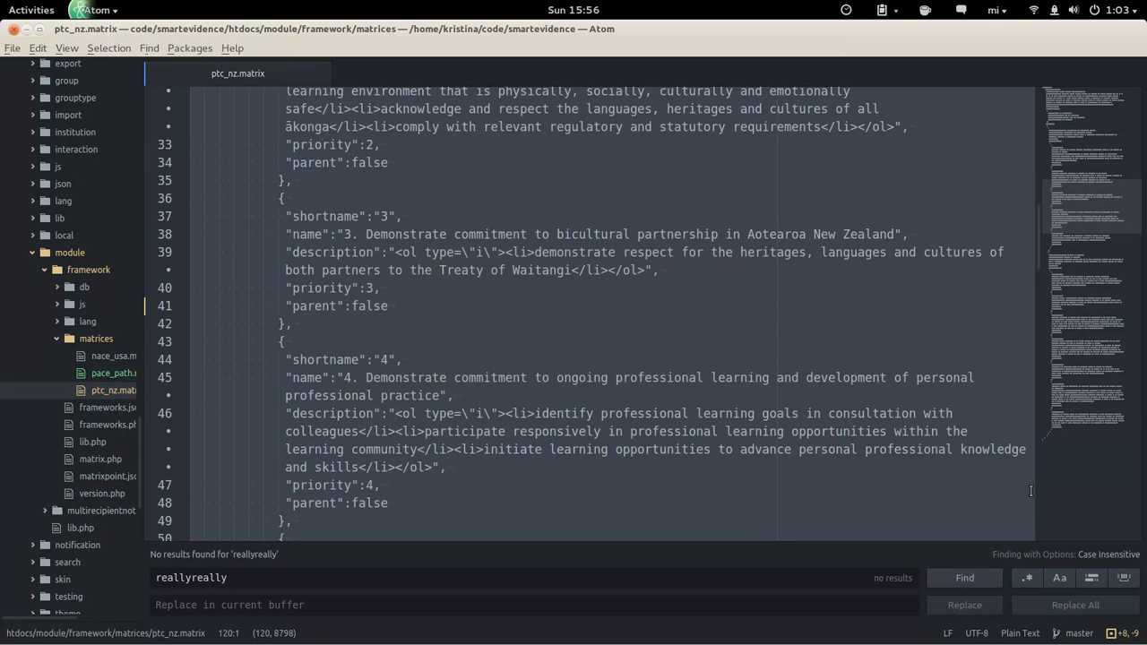
left_click(914, 284)
scroll(931, 248, "up", 1)
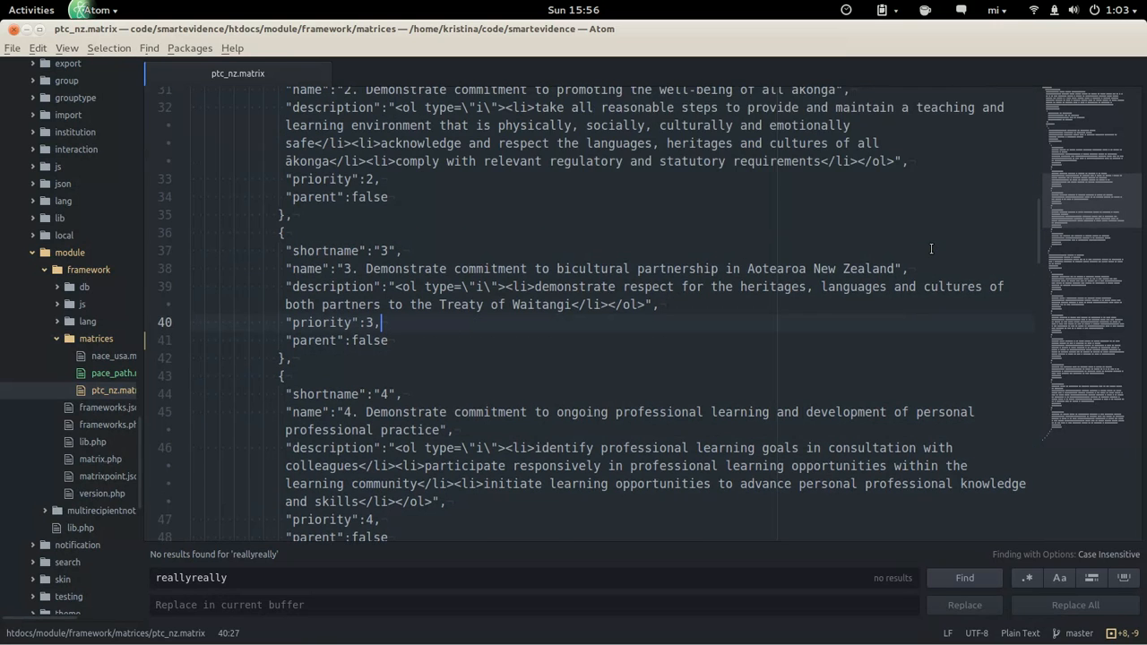
scroll(932, 248, "up", 2)
scroll(931, 248, "up", 2)
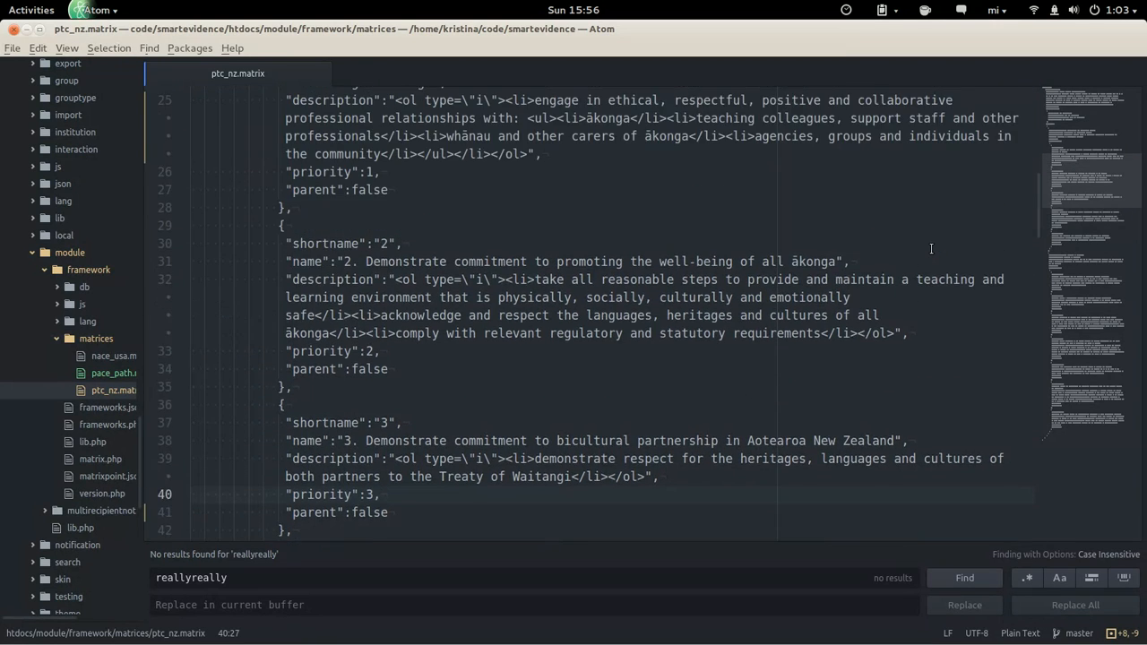
scroll(931, 248, "up", 8)
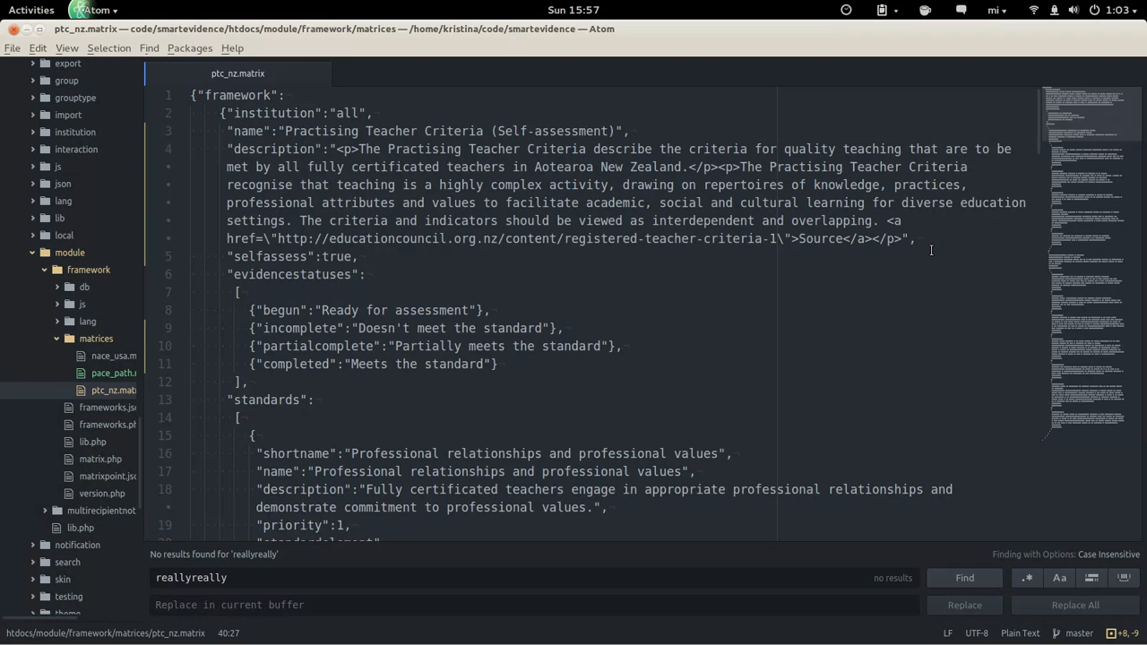
- Switch back to Firefox, review the validation results in the JSON Formatter & Validator, and return to the SmartEvidence map
key("alt+Tab")
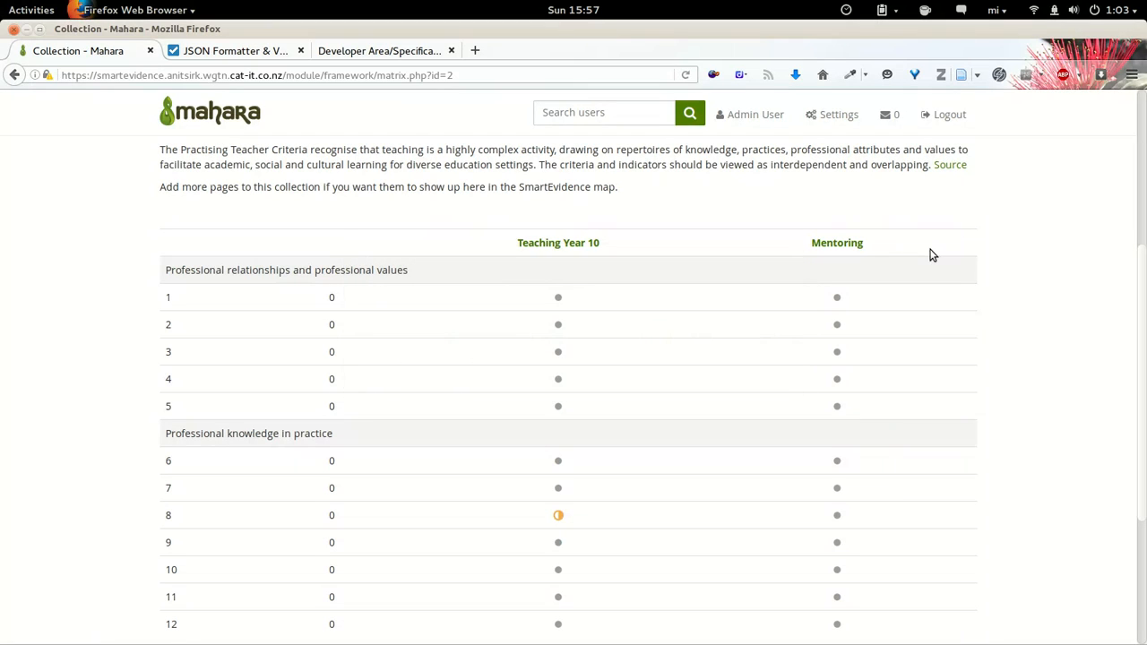
left_click(240, 51)
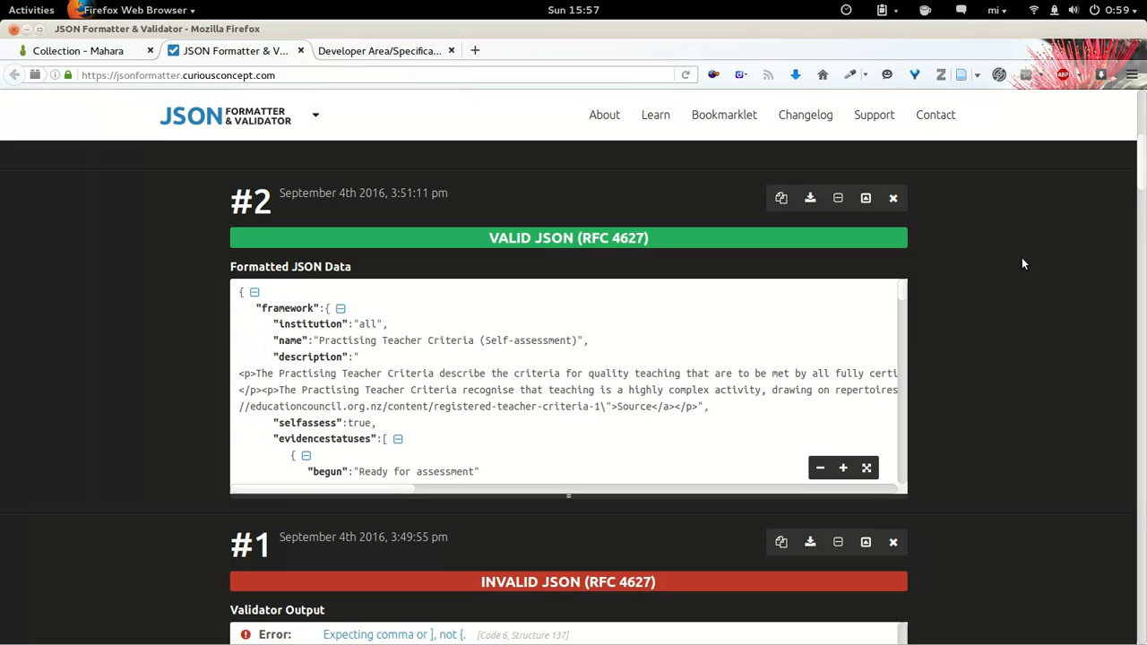
left_click(107, 50)
scroll(798, 214, "up", 5)
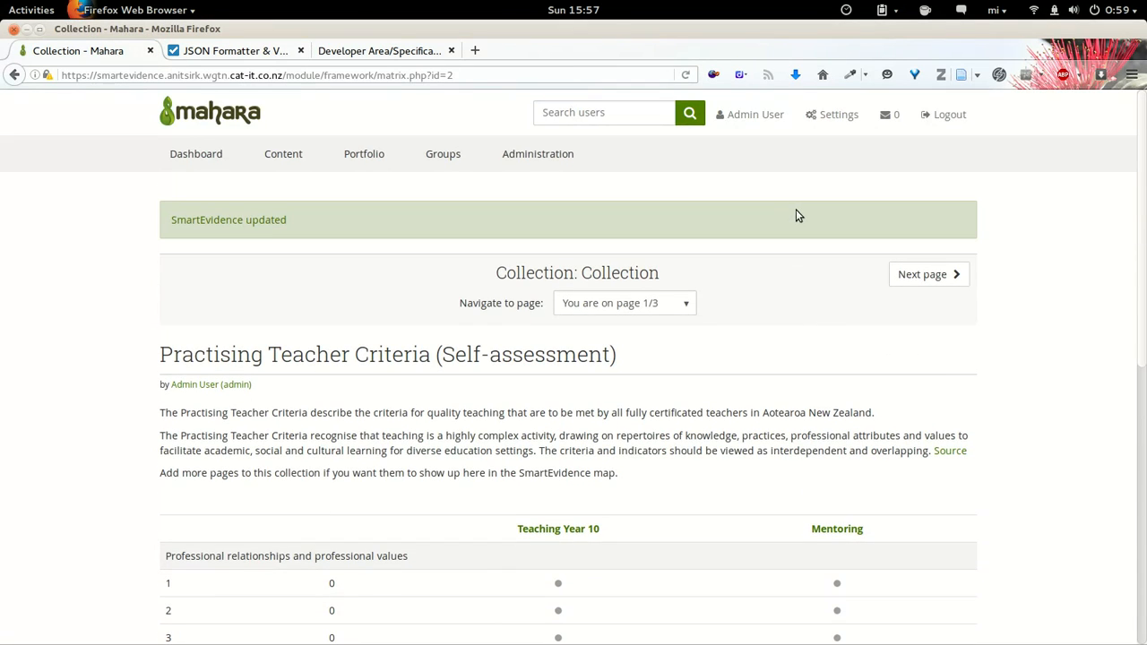
- Open an institution's settings in the site administration and check its Allow SmartEvidence option
left_click(547, 155)
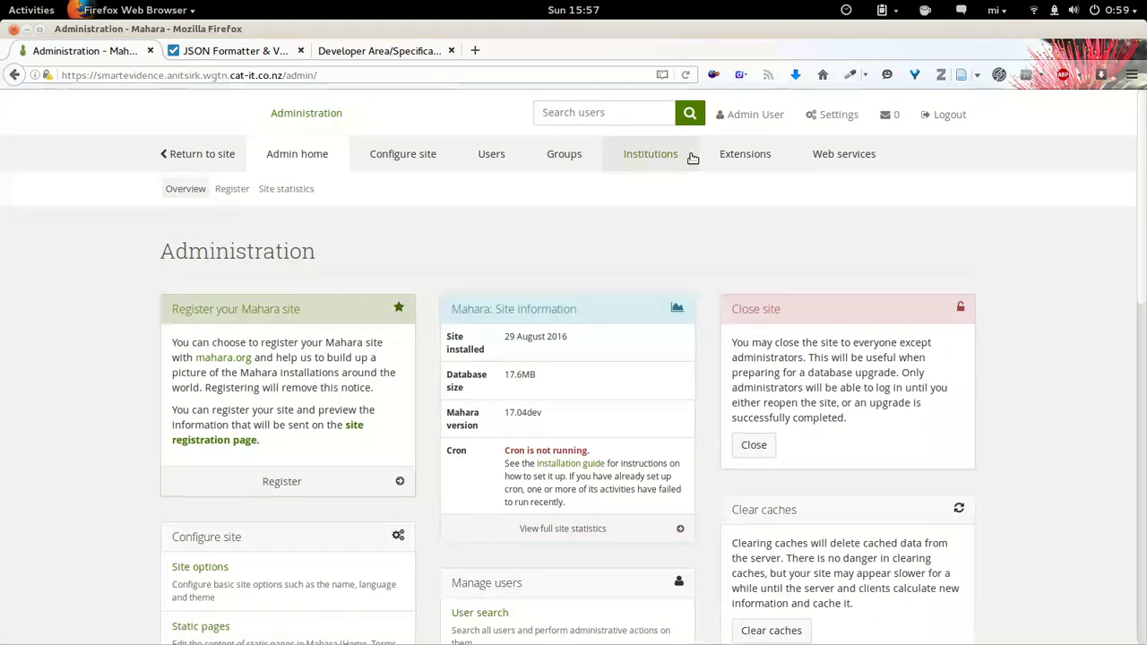
left_click(666, 156)
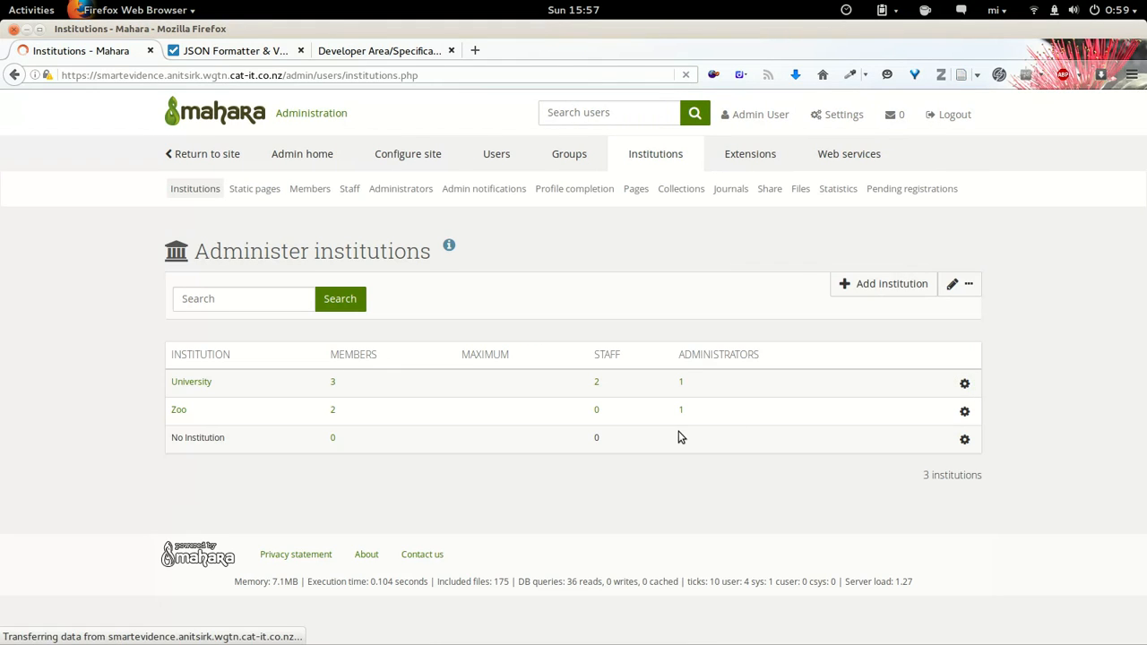
scroll(680, 432, "down", 10)
scroll(679, 432, "down", 10)
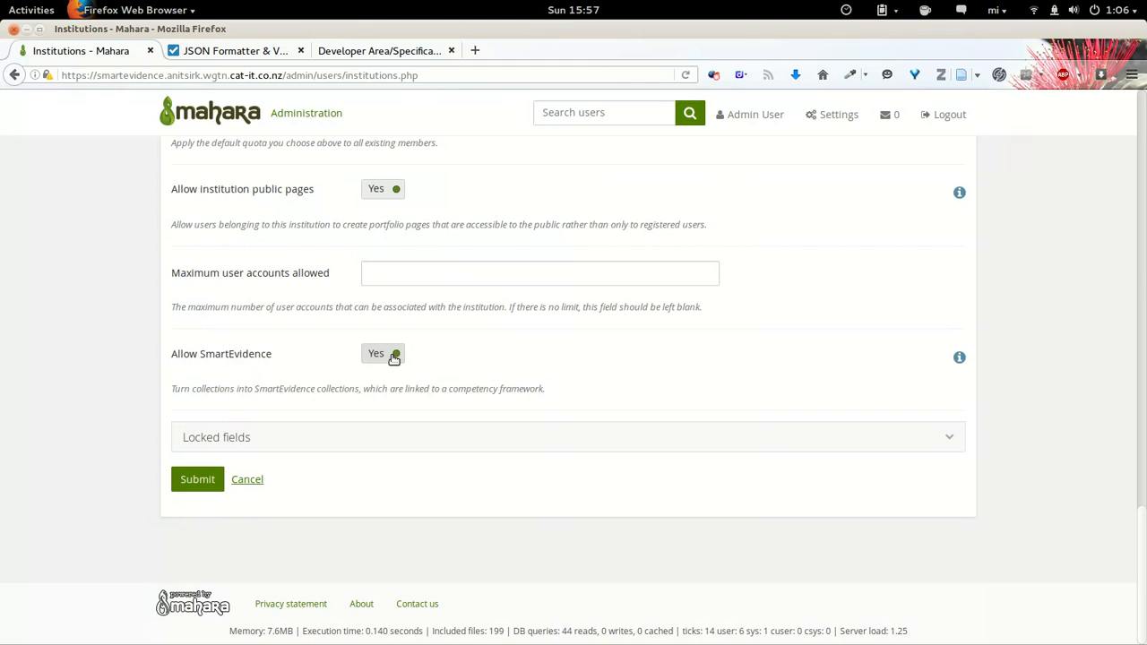
- Open the site master.dev.mahara.org in a new browser tab
left_click(475, 51)
type("master")
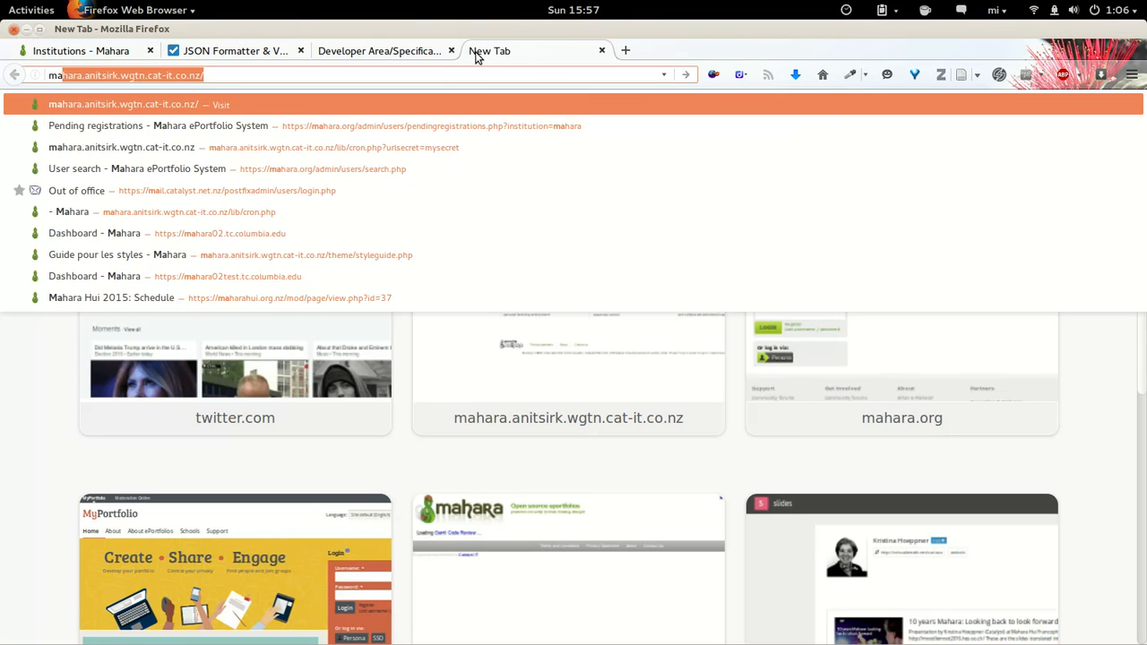
type(".dev.mahara.org/")
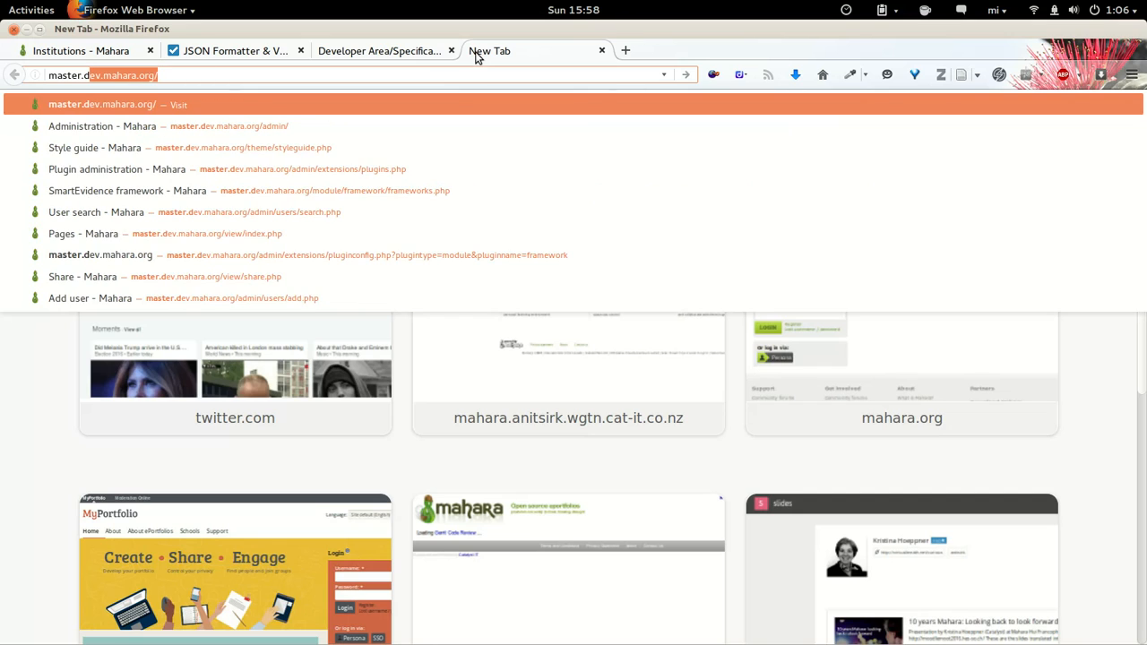
key("Return")
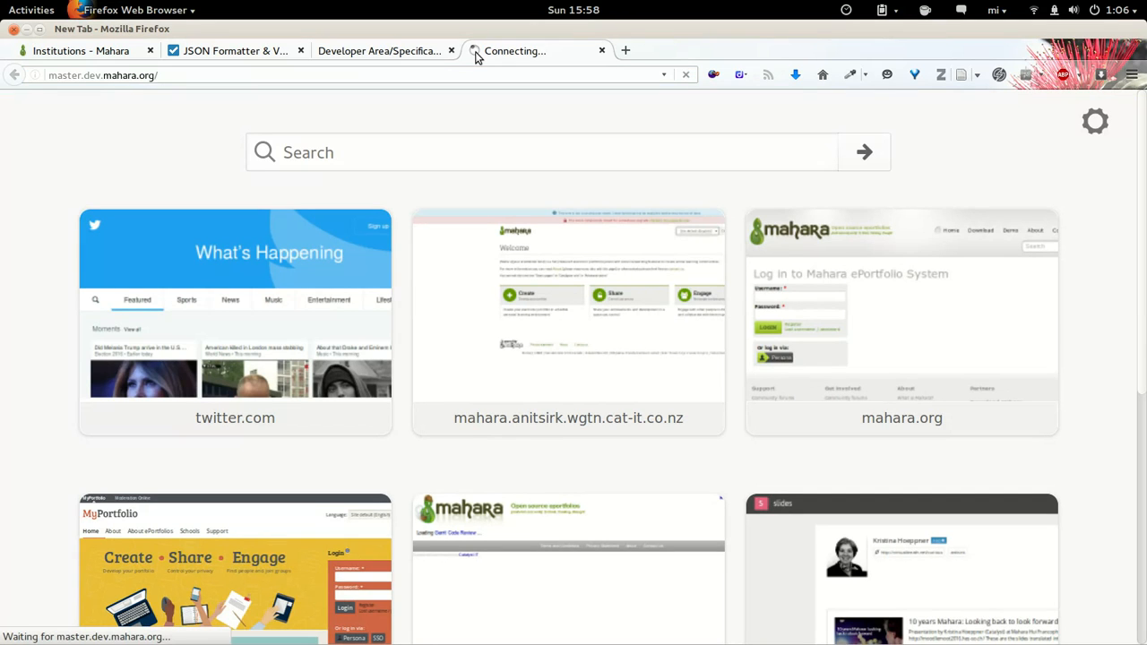